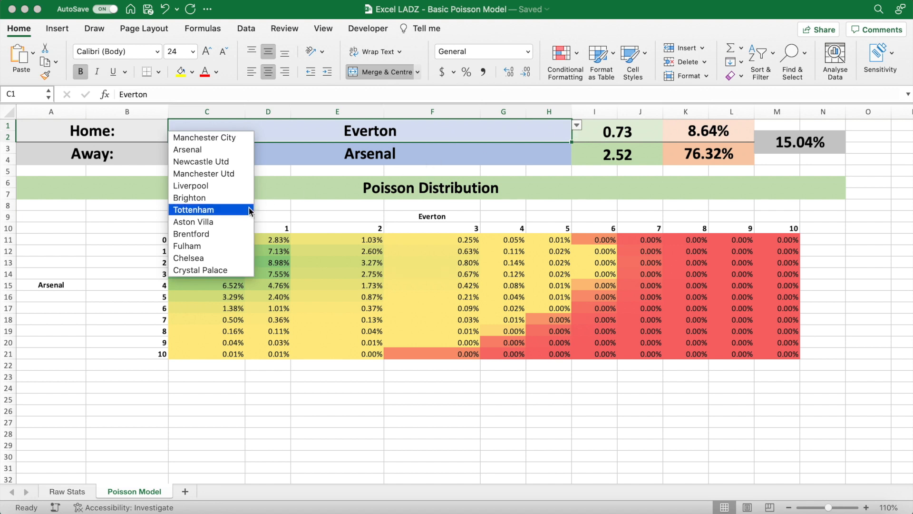
- Set the away team in the Poisson model to Aston Villa
{"action": "left_click", "coordinate": [413, 162]}
{"action": "left_click", "coordinate": [577, 148]}
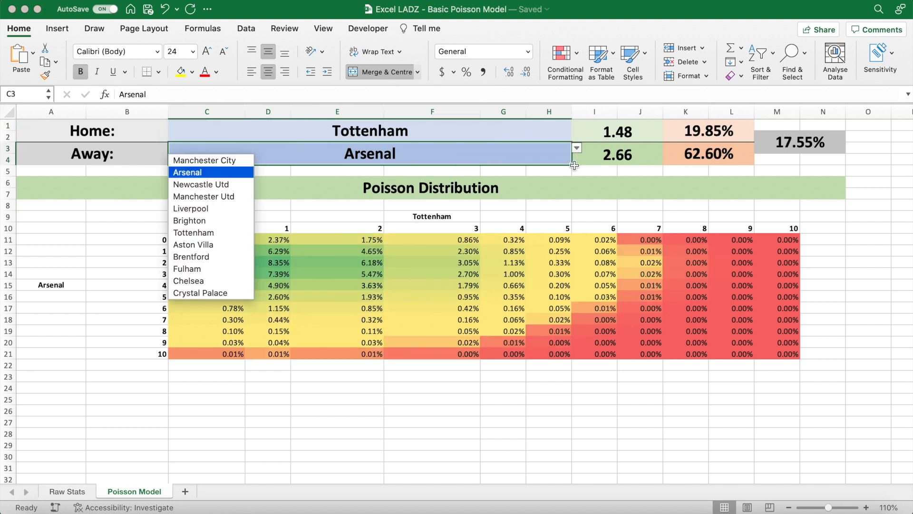
{"action": "left_click", "coordinate": [205, 245]}
- Change the Poisson model's match-up to Chelsea as the home team and Crystal Palace as the away team
{"action": "left_click", "coordinate": [434, 125]}
{"action": "left_click", "coordinate": [576, 125]}
{"action": "left_click", "coordinate": [223, 258]}
{"action": "left_click", "coordinate": [447, 156]}
{"action": "left_click", "coordinate": [576, 148]}
{"action": "left_click", "coordinate": [224, 295]}
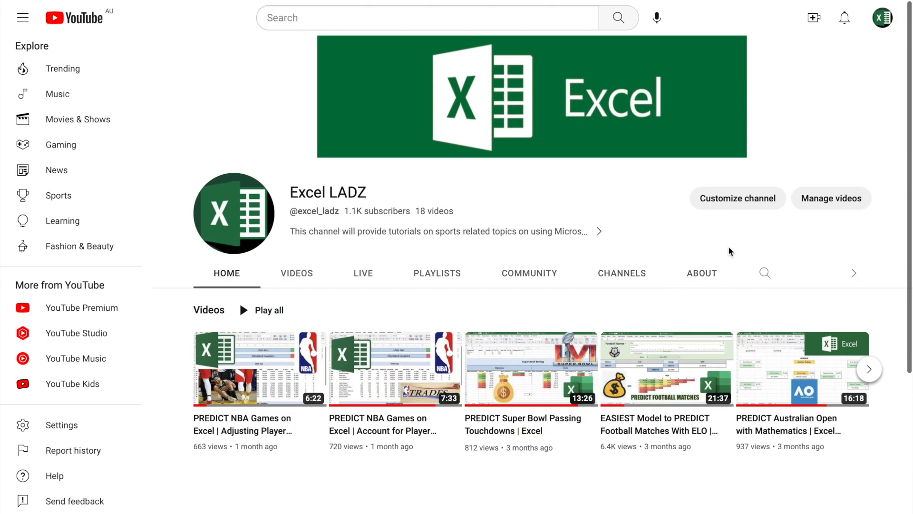
- Switch to the Excel LADZ YouTube channel, show its About information and request the business inquiries email address
{"action": "left_click", "coordinate": [705, 280]}
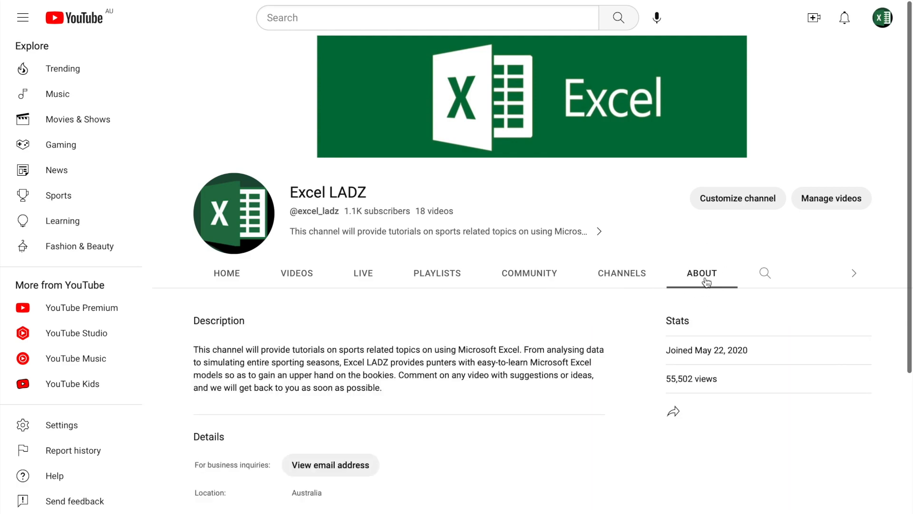
{"action": "scroll", "coordinate": [494, 402], "scroll_direction": "down", "scroll_amount": 1}
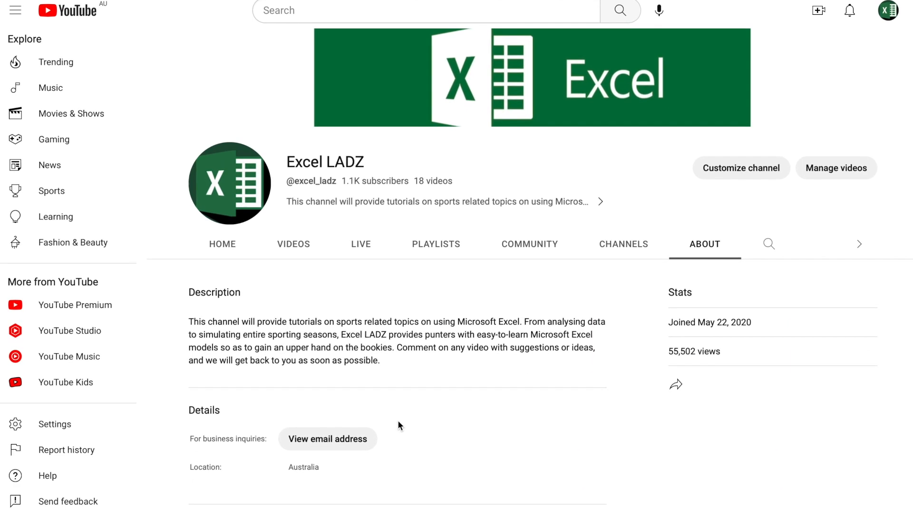
{"action": "left_click", "coordinate": [369, 441]}
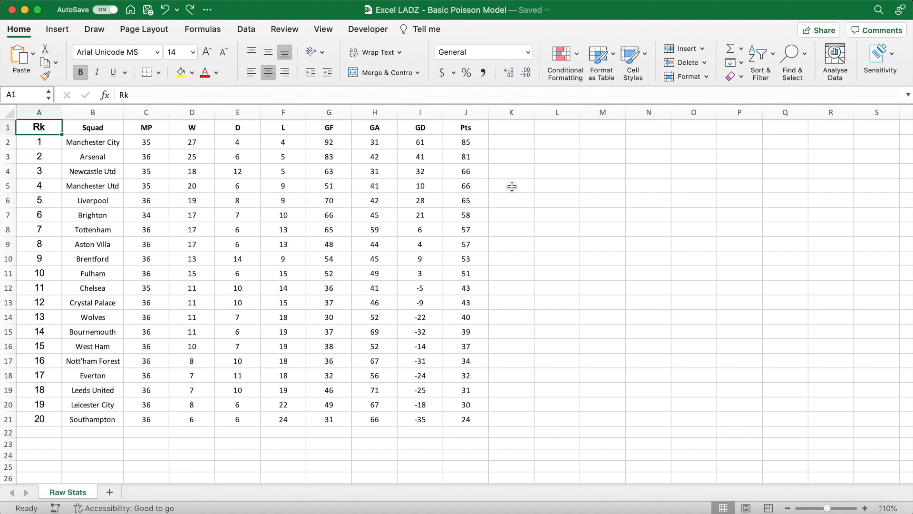
- Add the bold label "Average Goals:" in F23 below the league table and widen column F to fit it
{"action": "left_click", "coordinate": [294, 442]}
{"action": "key", "text": "super+b"}
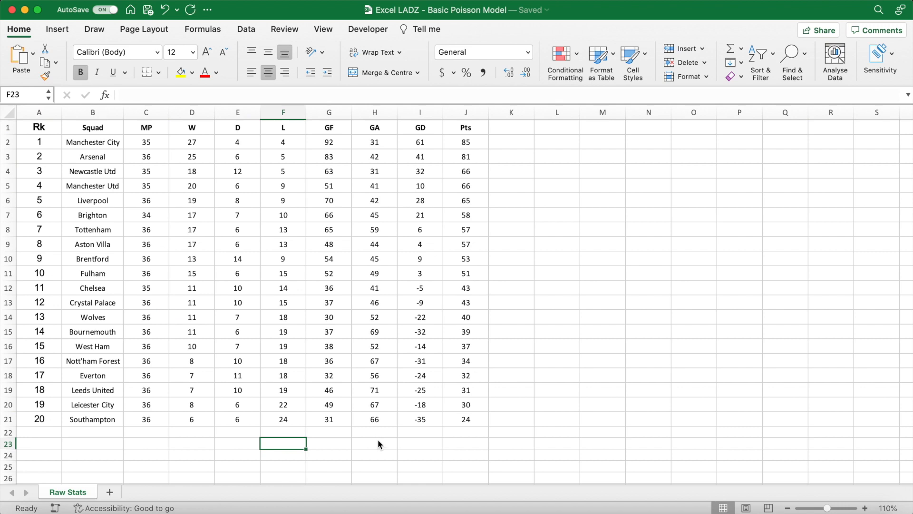
{"action": "type", "text": "Average Goals:"}
{"action": "key", "text": "Return"}
{"action": "left_click_drag", "start_coordinate": [306, 113], "coordinate": [318, 113]}
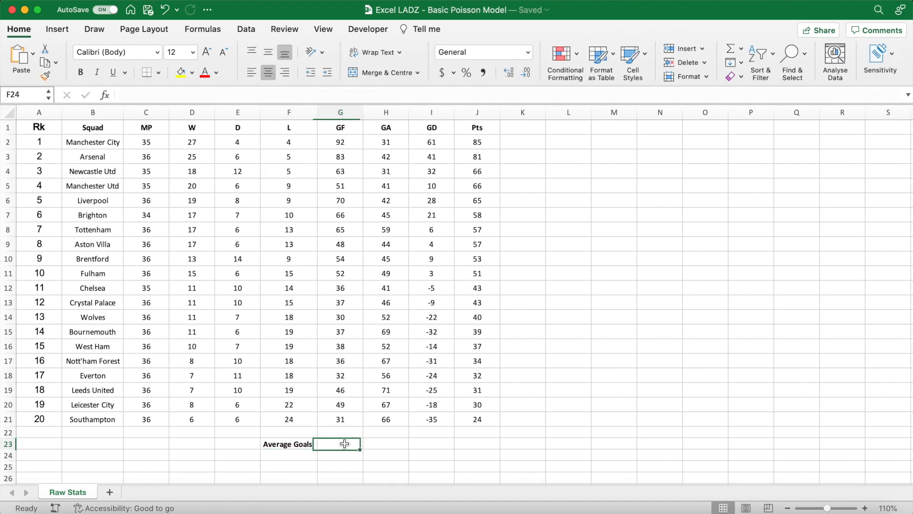
- Calculate the league's average goals per match in G23 with =SUM(G2:G21)/SUM(C2:C21)
{"action": "left_click", "coordinate": [344, 443]}
{"action": "type", "text": "=SUM("}
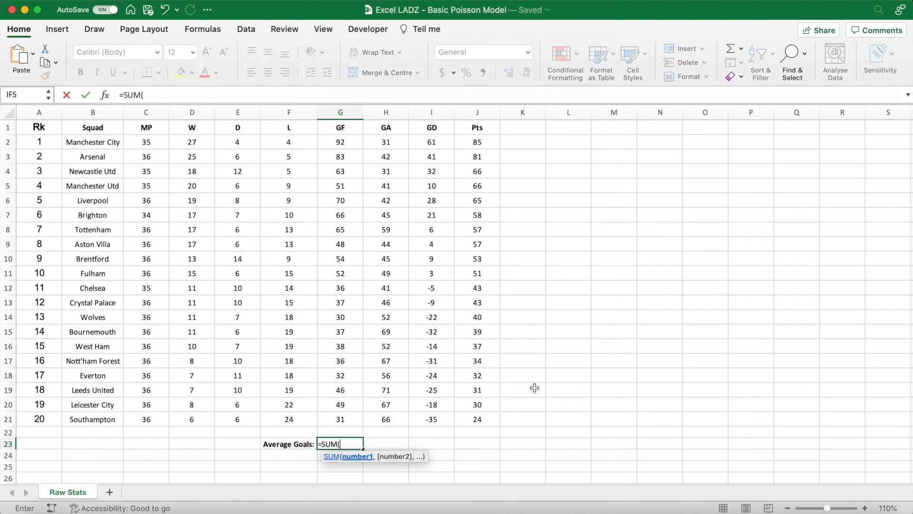
{"action": "left_click_drag", "start_coordinate": [341, 144], "coordinate": [347, 415]}
{"action": "type", "text": ")"}
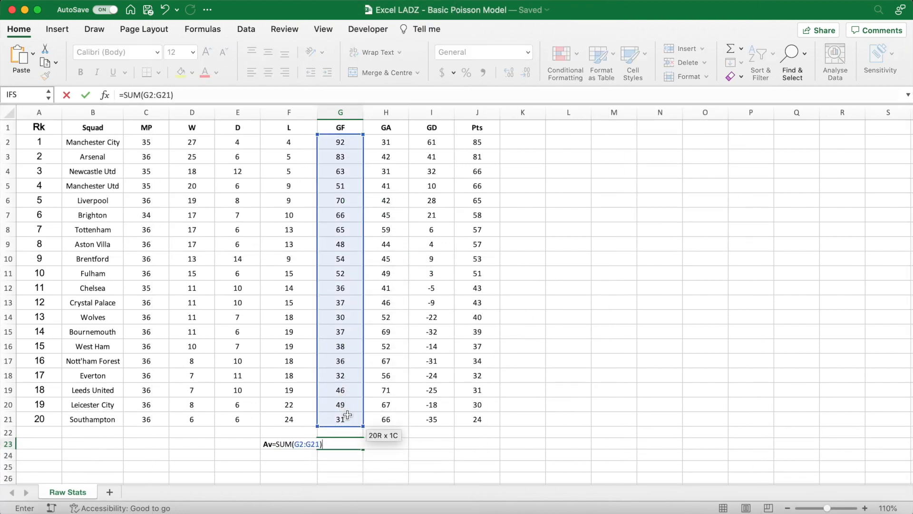
{"action": "type", "text": "/SUM("}
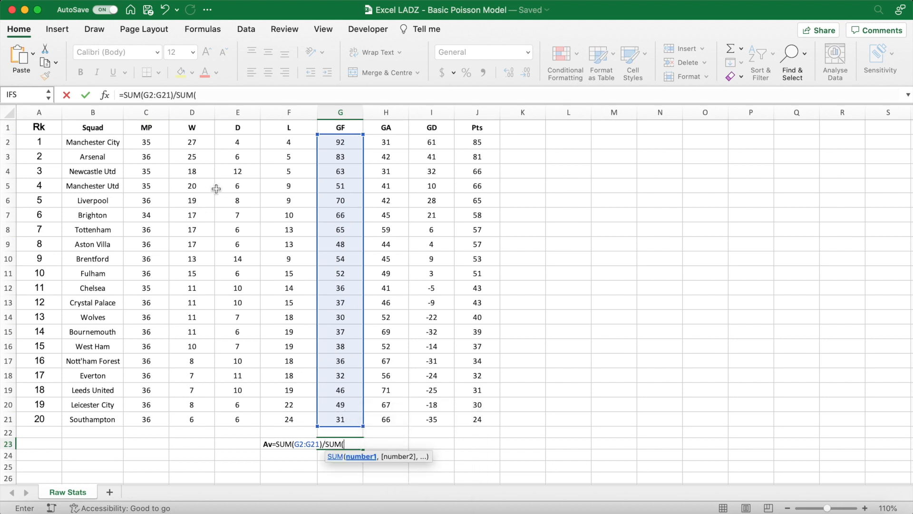
{"action": "left_click_drag", "start_coordinate": [163, 146], "coordinate": [160, 425]}
{"action": "type", "text": ")"}
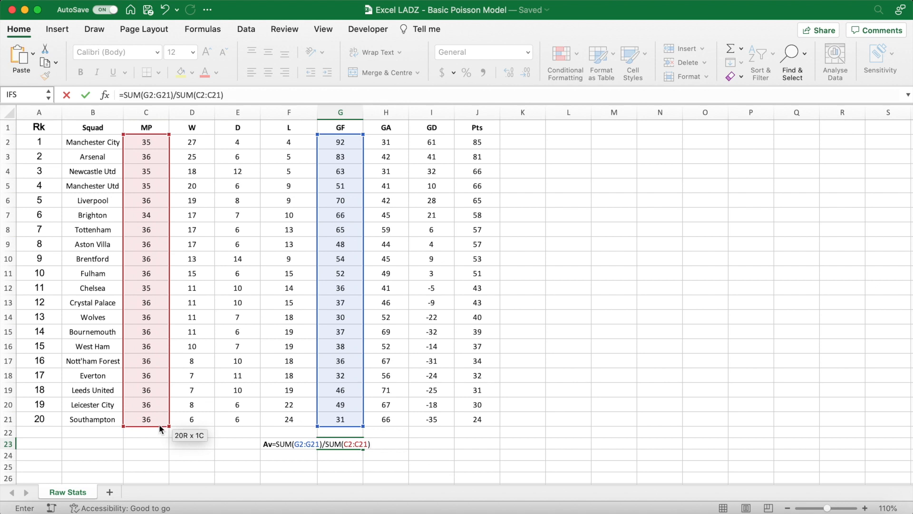
{"action": "key", "text": "Return"}
- Format the average goals value in G23 to two decimal places
{"action": "left_click", "coordinate": [343, 444]}
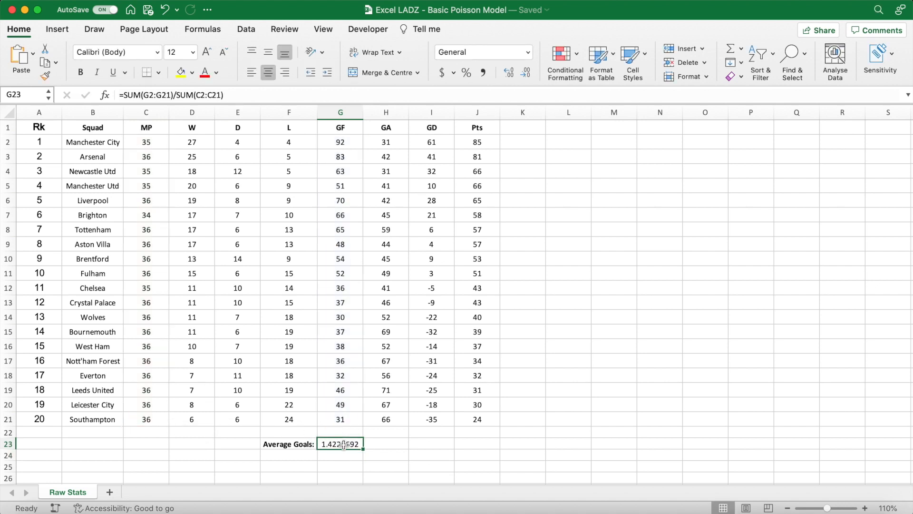
{"action": "left_click", "coordinate": [526, 73]}
{"action": "left_click", "coordinate": [526, 72]}
{"action": "left_click", "coordinate": [526, 73]}
{"action": "left_click", "coordinate": [526, 73]}
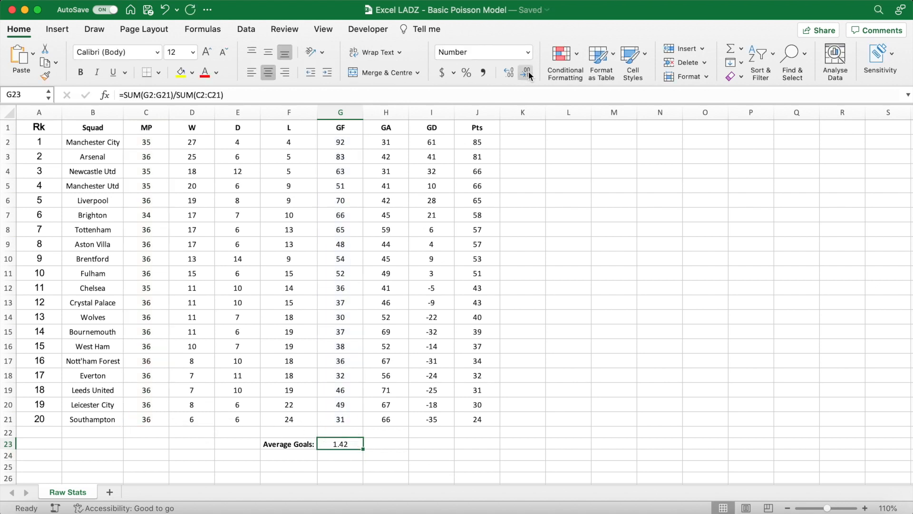
- Add the bold column headers "ATT Rating" in K1 and "DEF Rating" in L1 beside the Pts column
{"action": "left_click", "coordinate": [521, 146]}
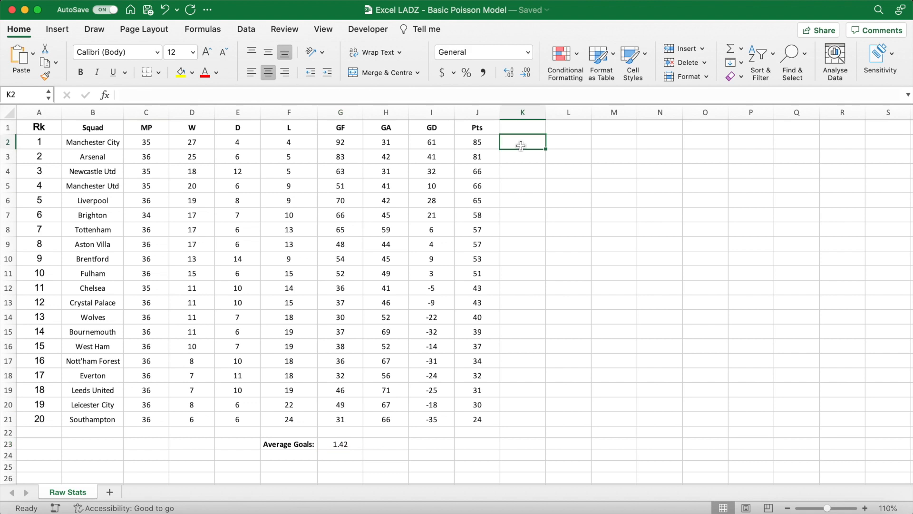
{"action": "key", "text": "Up"}
{"action": "key", "text": "super+b"}
{"action": "type", "text": "ATT Rating"}
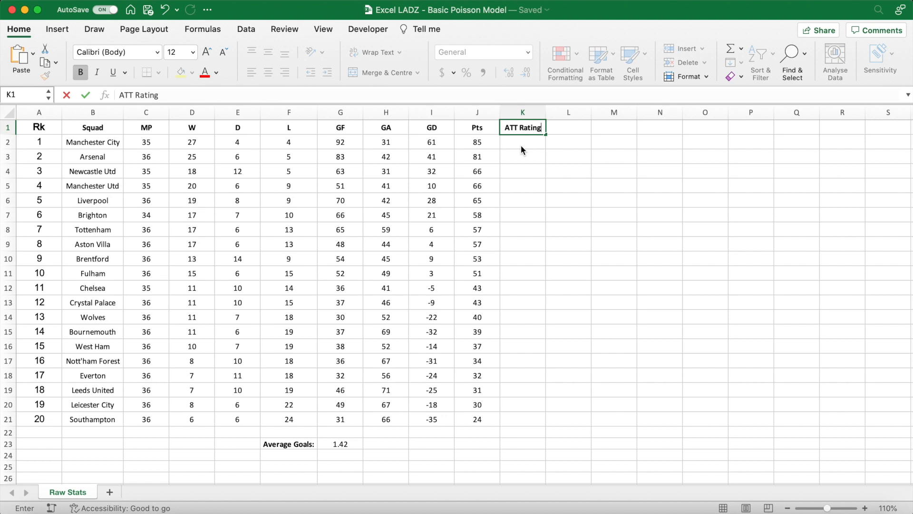
{"action": "key", "text": "Tab"}
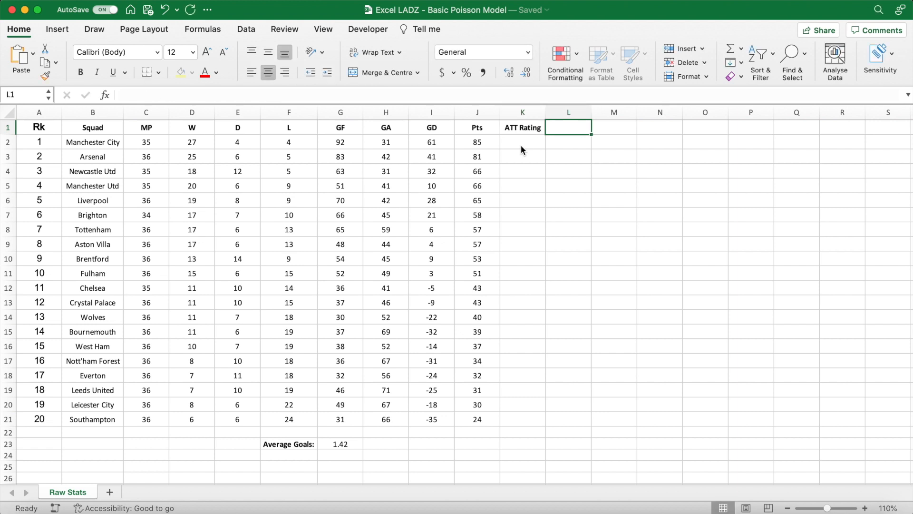
{"action": "type", "text": "DEF "}
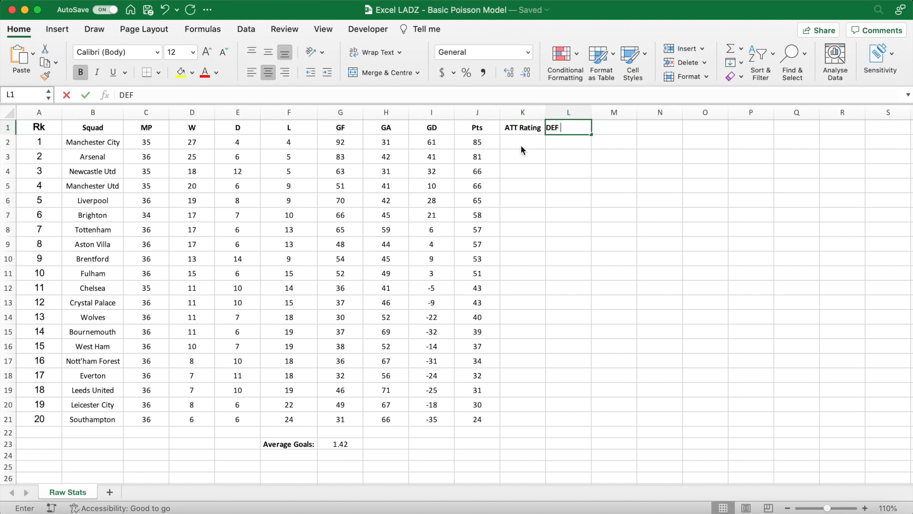
{"action": "type", "text": "Rating"}
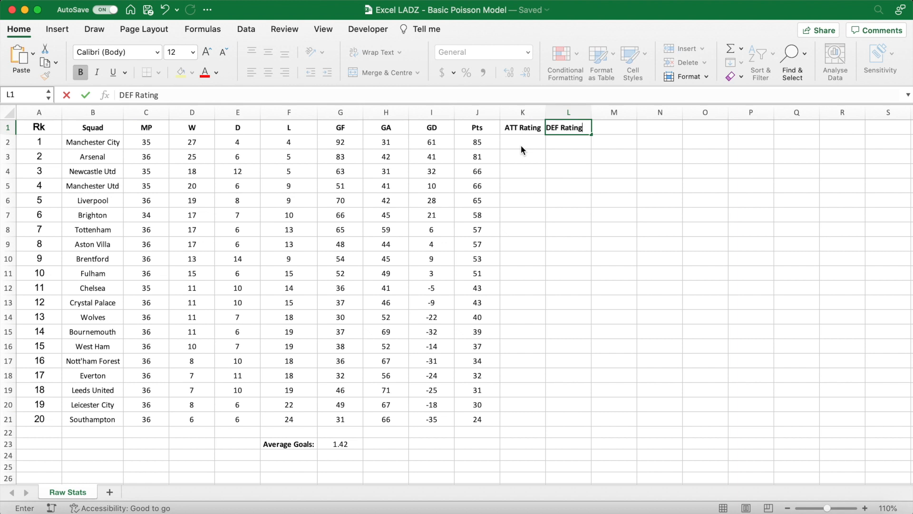
{"action": "key", "text": "Return"}
- Enter Manchester City's attack rating formula =(G2/C2)/G23 in K2
{"action": "left_click", "coordinate": [518, 142]}
{"action": "type", "text": "="}
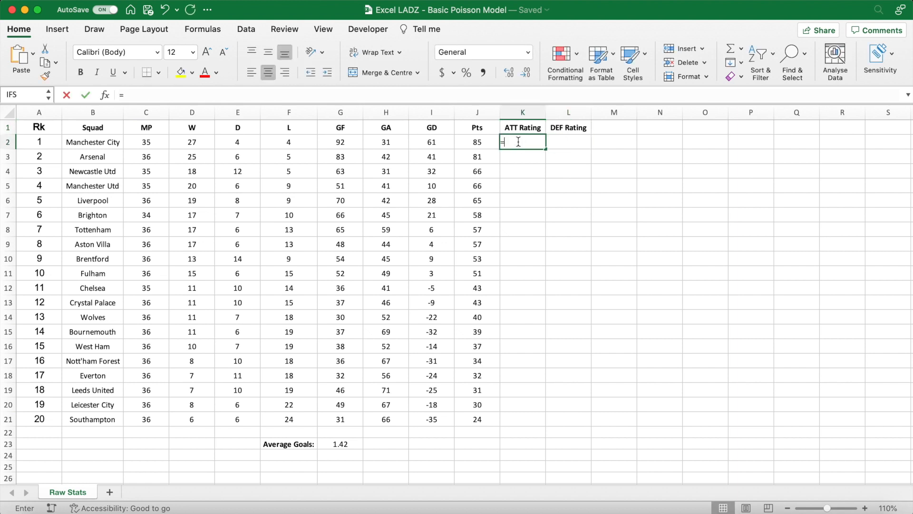
{"action": "left_click", "coordinate": [350, 142]}
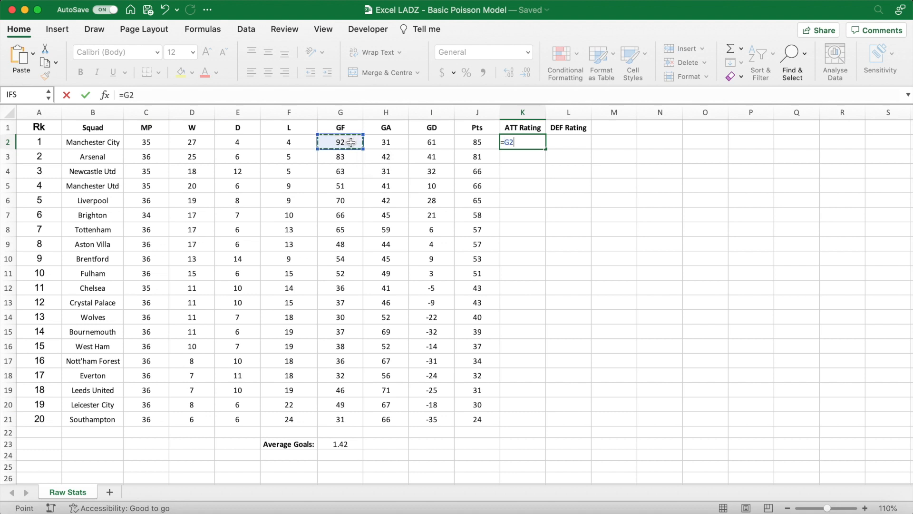
{"action": "type", "text": "/"}
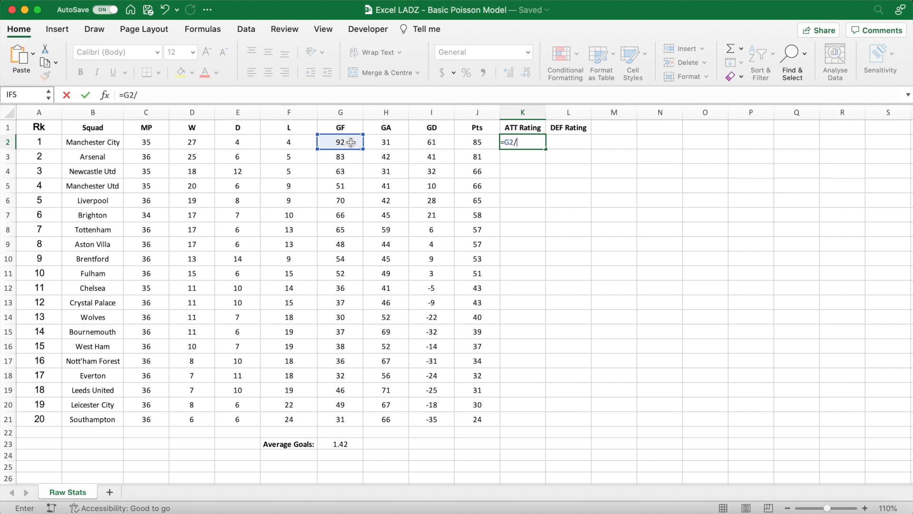
{"action": "left_click", "coordinate": [150, 142]}
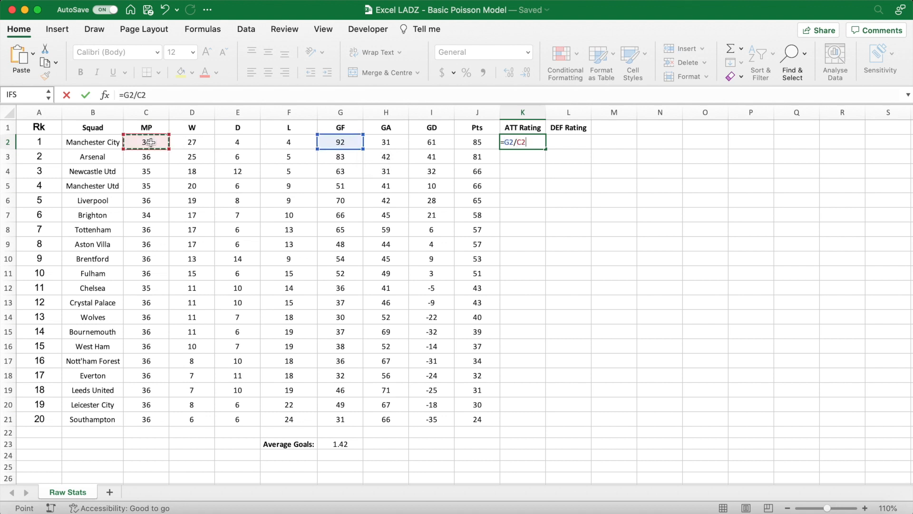
{"action": "left_click", "coordinate": [124, 96]}
{"action": "type", "text": "("}
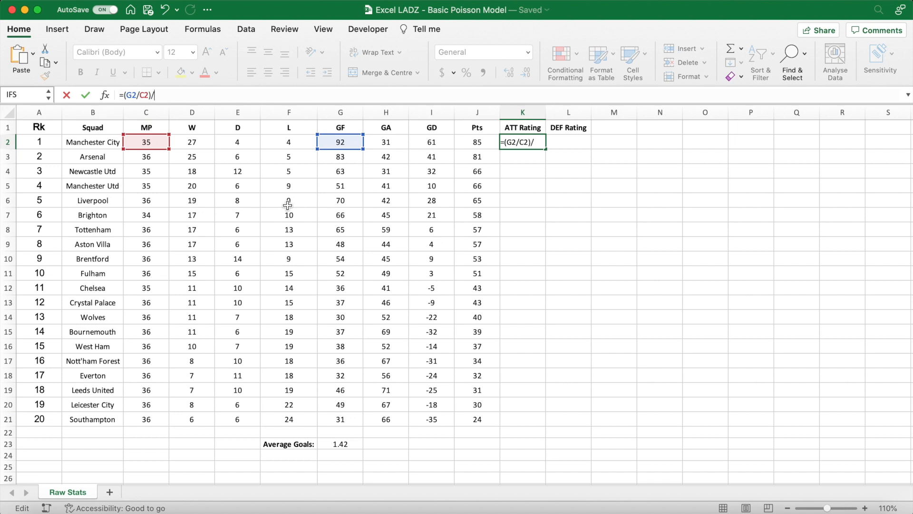
{"action": "left_click", "coordinate": [343, 444]}
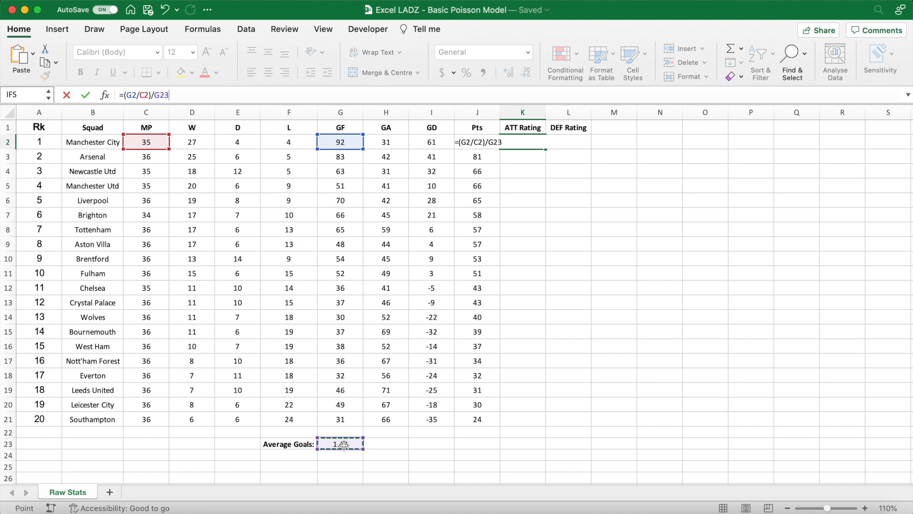
{"action": "key", "text": "Return"}
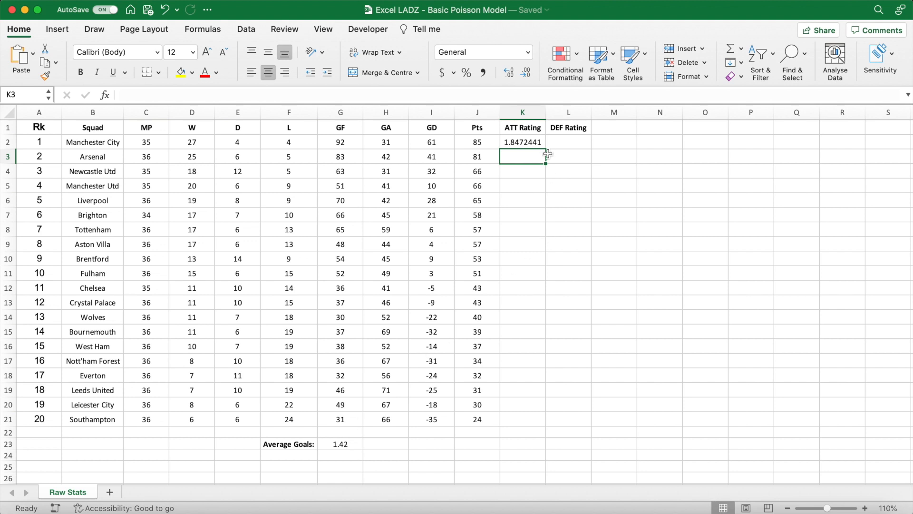
- Lock the references in the K2 formula so that it reads =(G2/$C2)/$G$23
{"action": "left_click", "coordinate": [535, 142]}
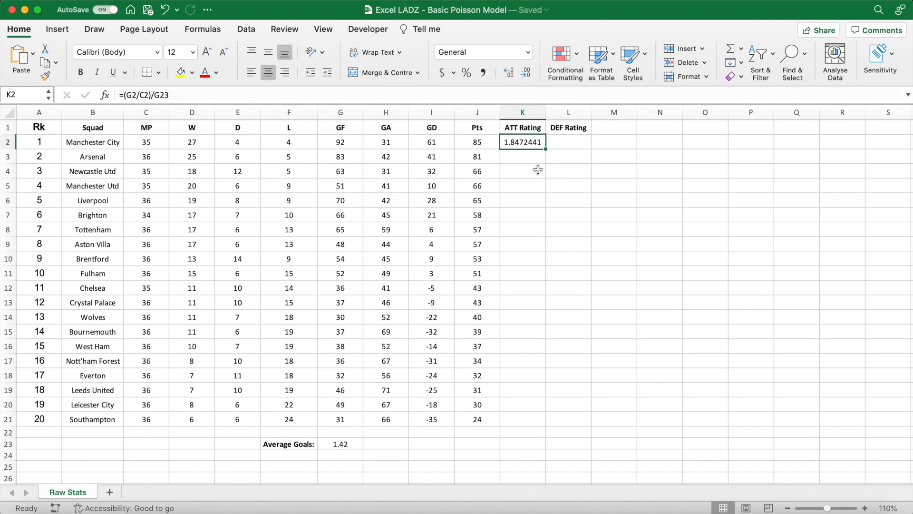
{"action": "double_click", "coordinate": [172, 95]}
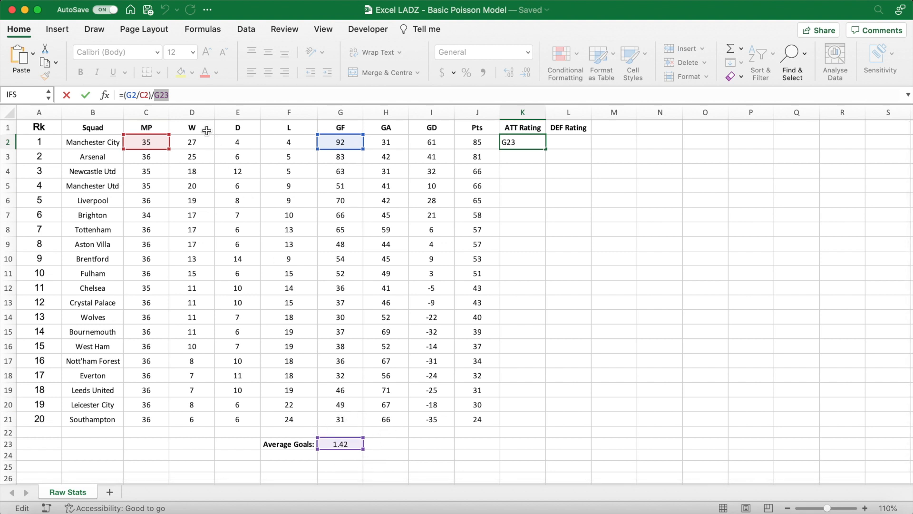
{"action": "key", "text": "F4"}
{"action": "left_click", "coordinate": [145, 97]}
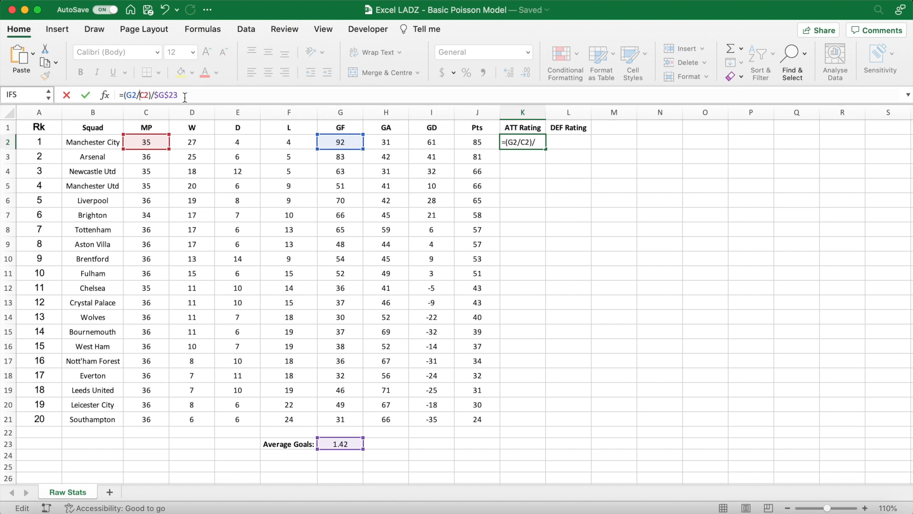
{"action": "type", "text": "$"}
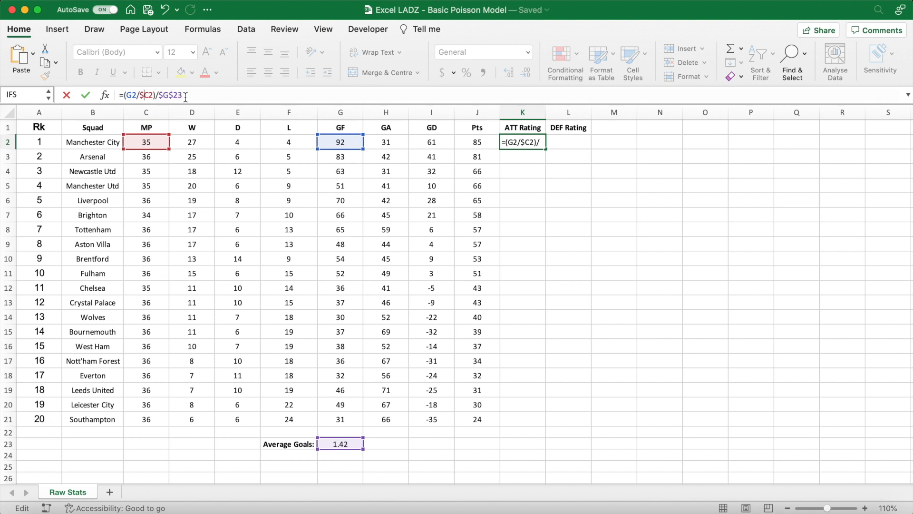
{"action": "left_click", "coordinate": [186, 95]}
{"action": "key", "text": "Return"}
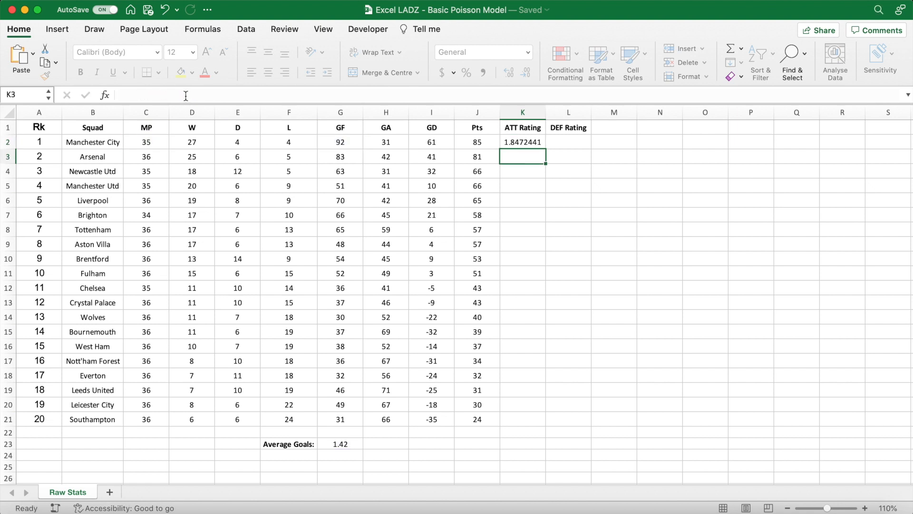
- Fill the K2 formula across to the DEF Rating column and down to row 21, and format the ratings to two decimals
{"action": "left_click", "coordinate": [531, 142]}
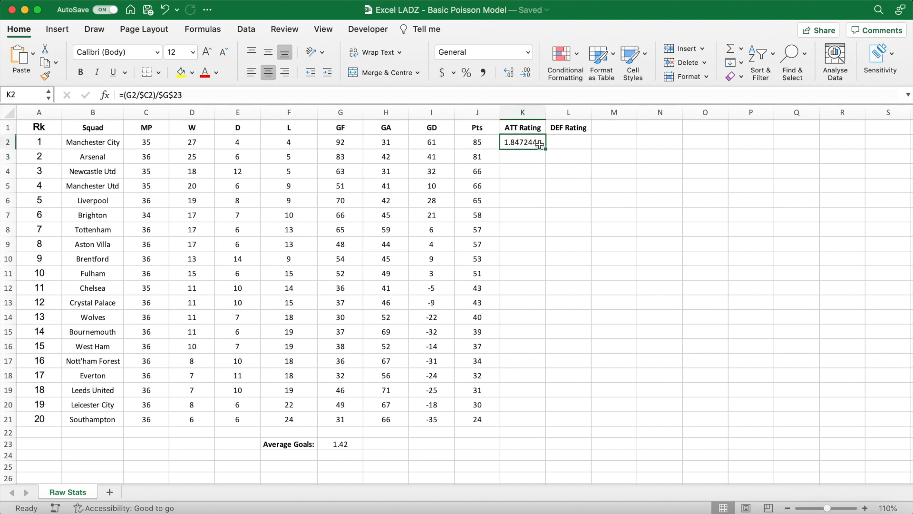
{"action": "left_click_drag", "start_coordinate": [546, 151], "coordinate": [566, 426]}
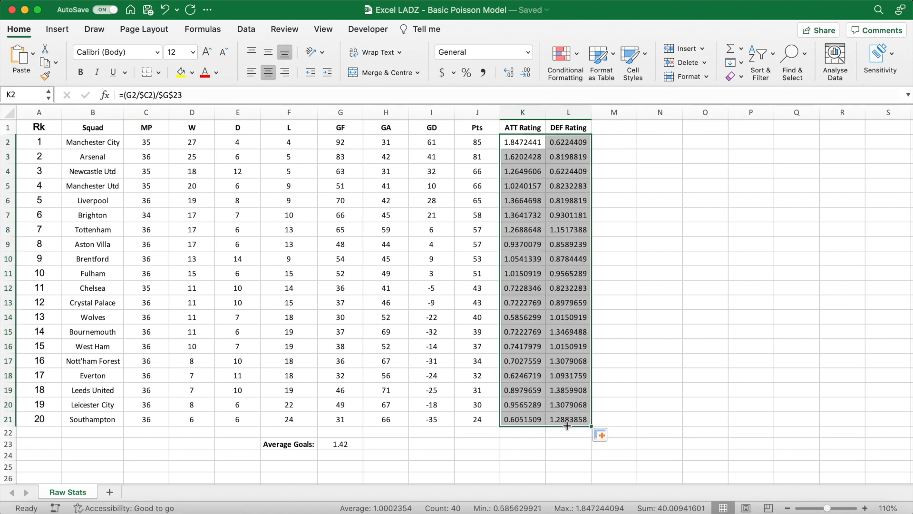
{"action": "left_click", "coordinate": [524, 74]}
{"action": "left_click", "coordinate": [524, 74]}
{"action": "left_click", "coordinate": [524, 74]}
{"action": "left_click", "coordinate": [524, 74]}
{"action": "left_click", "coordinate": [524, 74]}
{"action": "left_click", "coordinate": [627, 216]}
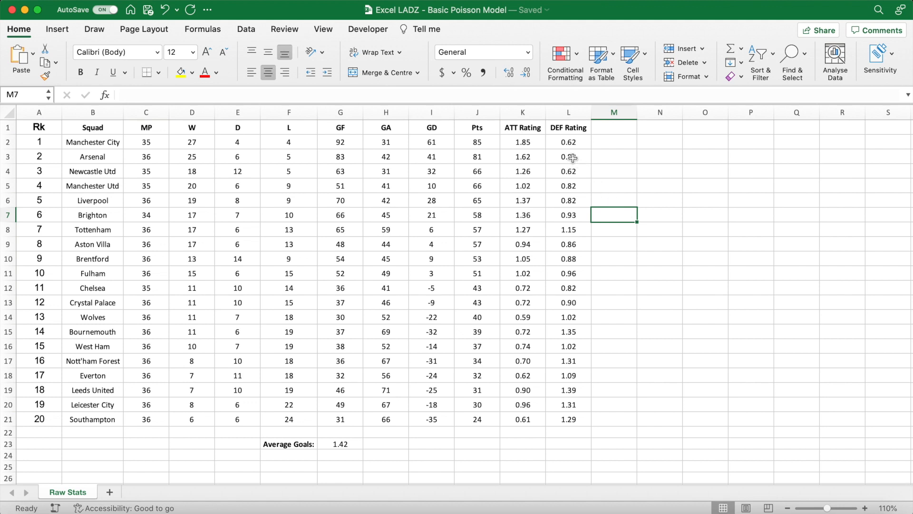
- Review Manchester City's attack and defence rating formulas in K2 and L2
{"action": "left_click", "coordinate": [533, 142]}
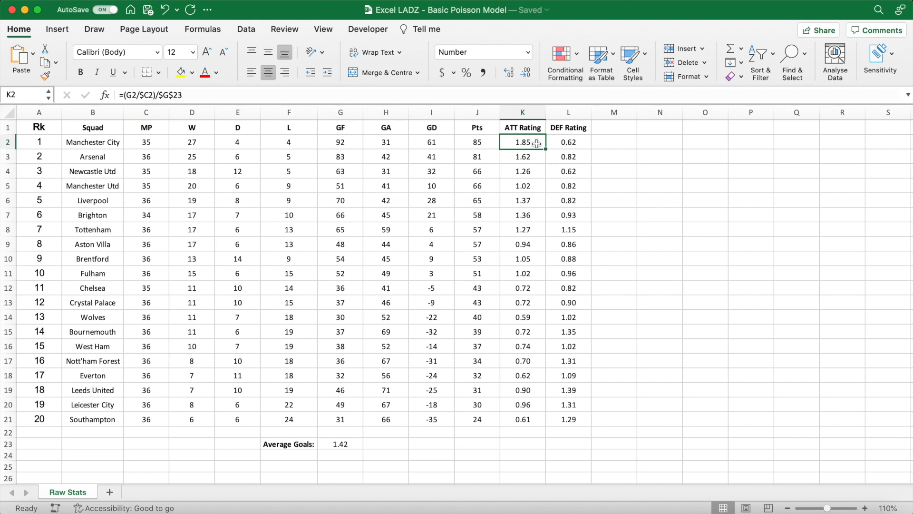
{"action": "left_click", "coordinate": [576, 143]}
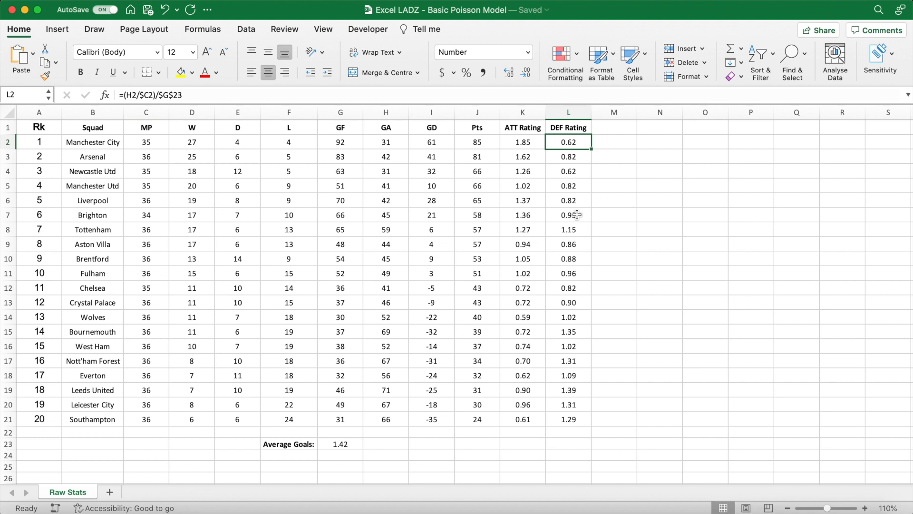
- Review the attack and defence ratings of Everton and the other lower-table teams in columns K and L
{"action": "left_click", "coordinate": [527, 376]}
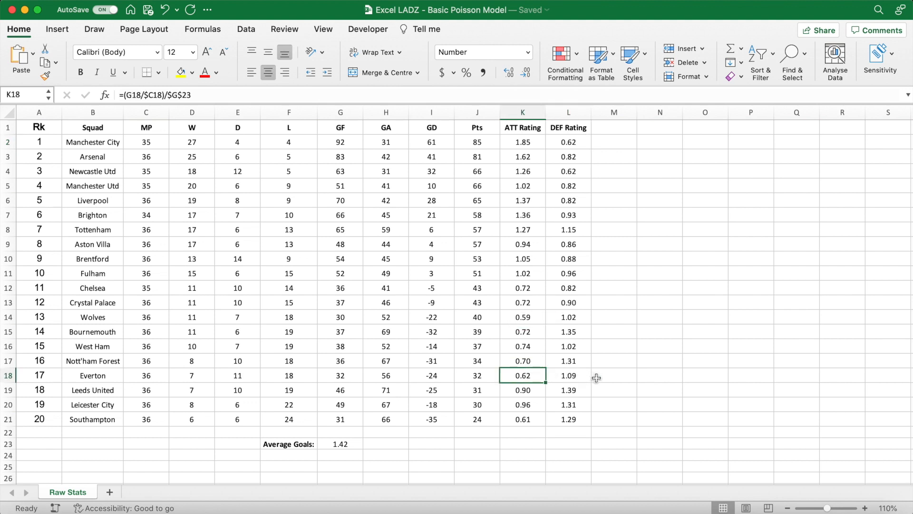
{"action": "left_click", "coordinate": [532, 347]}
{"action": "left_click_drag", "start_coordinate": [532, 347], "coordinate": [530, 427]}
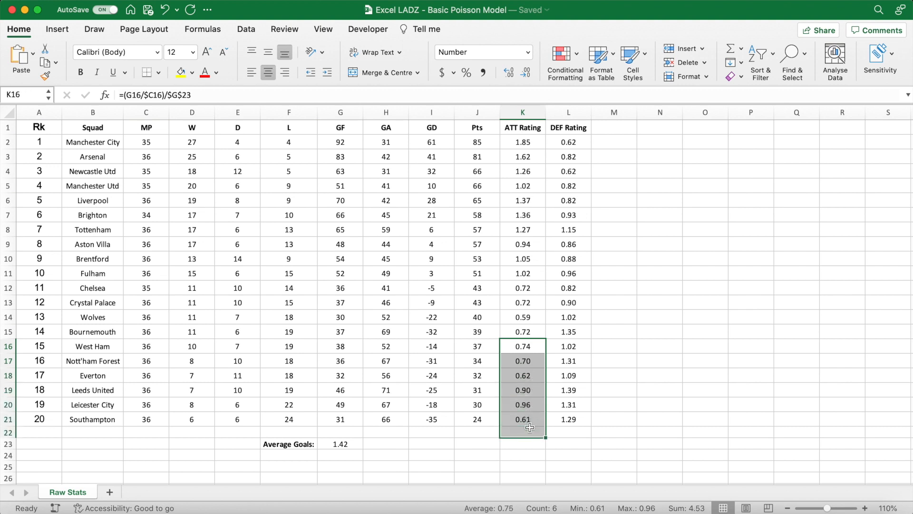
{"action": "left_click", "coordinate": [530, 377]}
{"action": "left_click", "coordinate": [568, 377]}
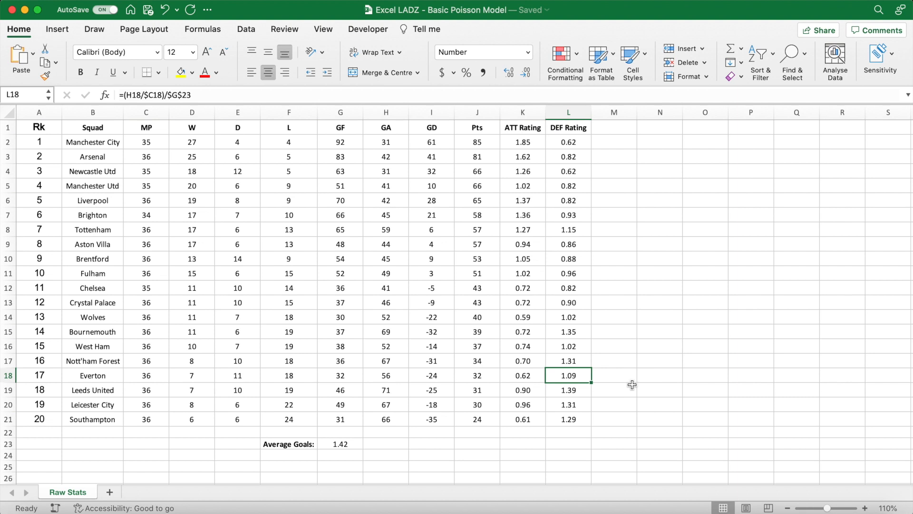
{"action": "left_click_drag", "start_coordinate": [582, 361], "coordinate": [579, 418]}
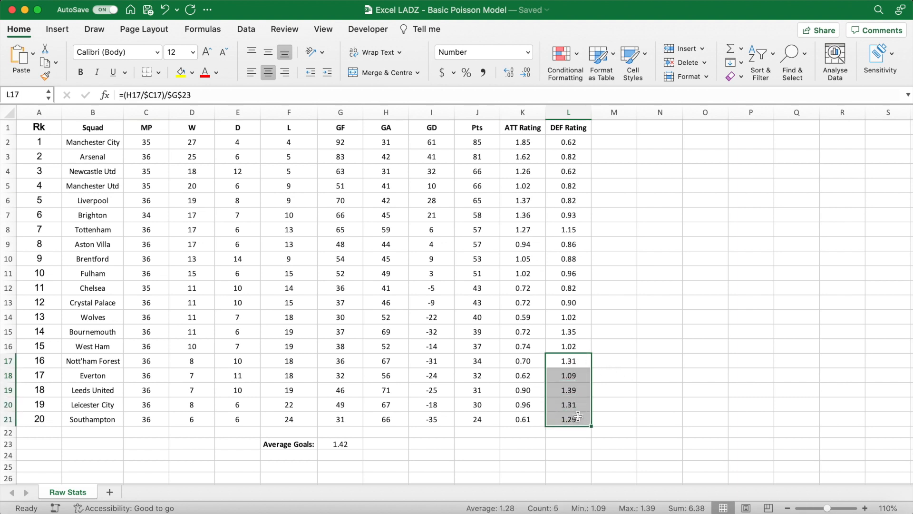
{"action": "left_click", "coordinate": [582, 377]}
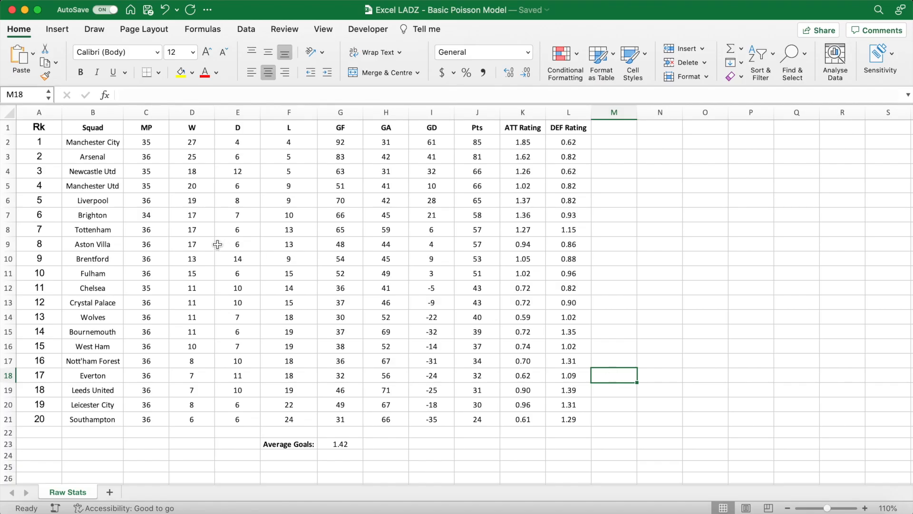
- Define the named range teams for the squad names in B2:B21
{"action": "left_click_drag", "start_coordinate": [103, 143], "coordinate": [105, 418]}
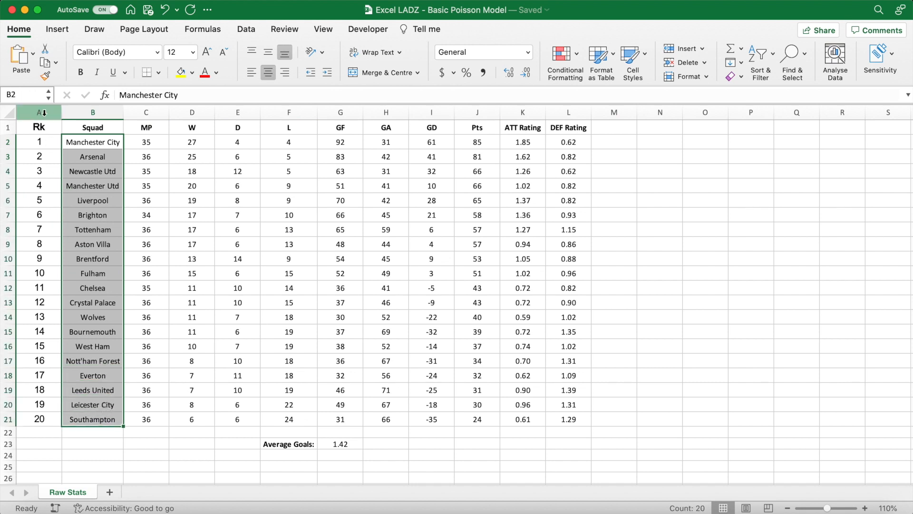
{"action": "left_click", "coordinate": [34, 96]}
{"action": "type", "text": "teams"}
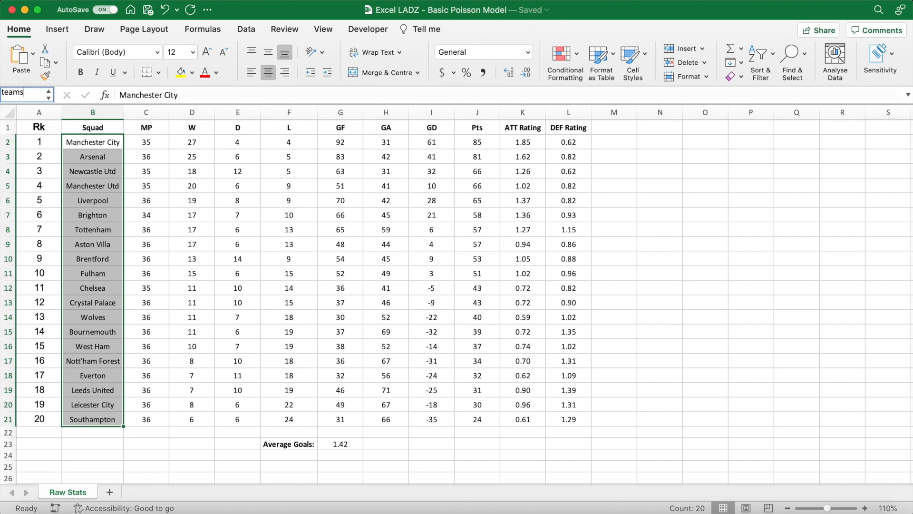
{"action": "key", "text": "Return"}
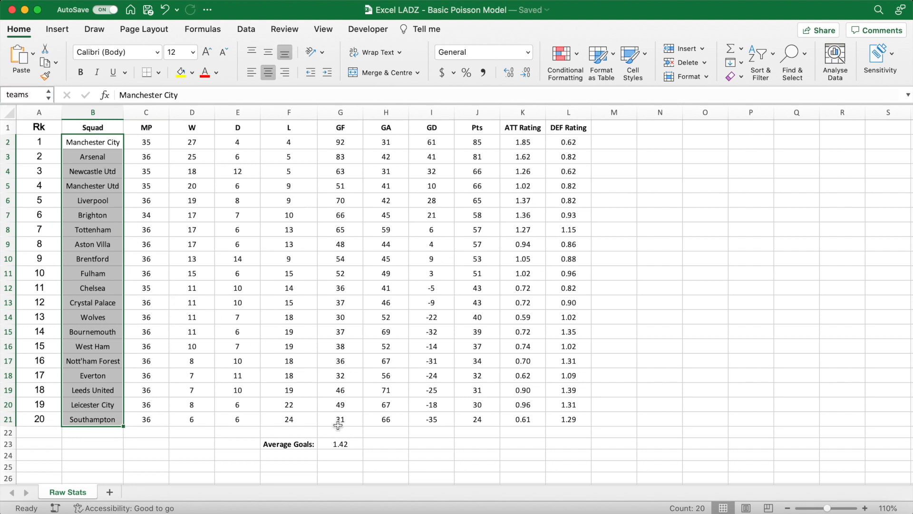
- Give the average goals cell G23 the name average
{"action": "left_click", "coordinate": [339, 445]}
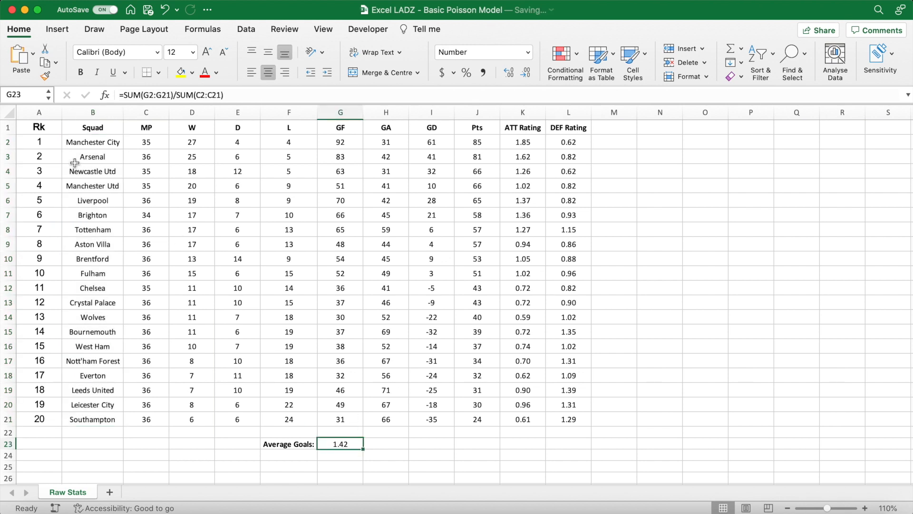
{"action": "left_click", "coordinate": [26, 94]}
{"action": "type", "text": "a"}
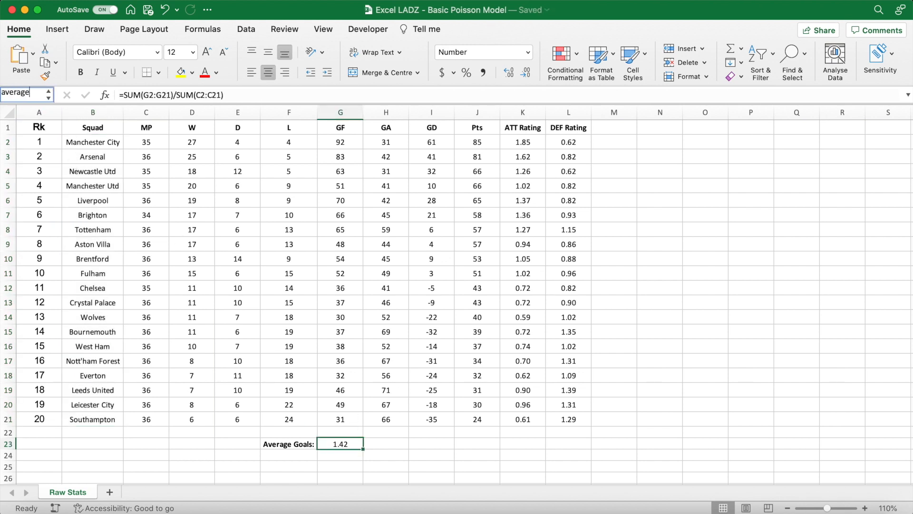
{"action": "type", "text": "verage"}
{"action": "key", "text": "Return"}
- Define the named range att for the attack ratings in K2:K21
{"action": "left_click_drag", "start_coordinate": [513, 141], "coordinate": [534, 424]}
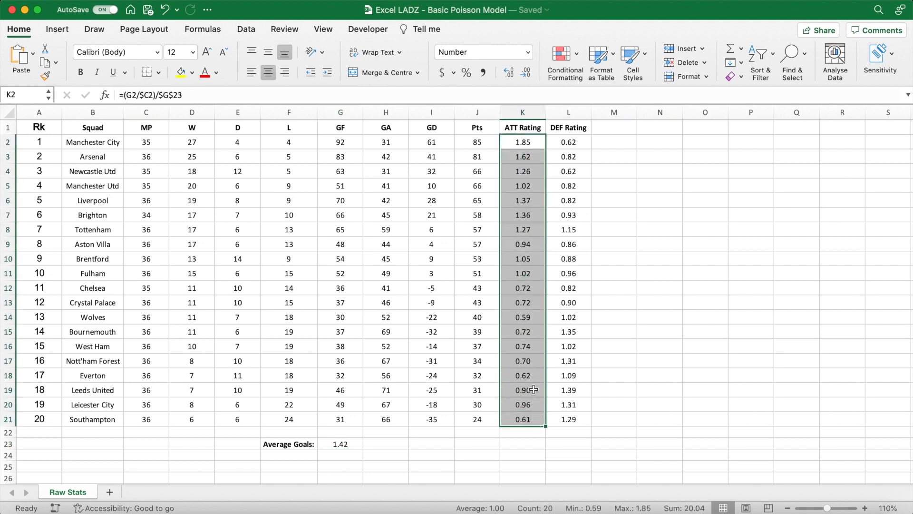
{"action": "left_click", "coordinate": [24, 95]}
{"action": "type", "text": "att"}
{"action": "key", "text": "Return"}
- Define a named range for the defence ratings in L2:L21
{"action": "left_click_drag", "start_coordinate": [568, 142], "coordinate": [559, 414]}
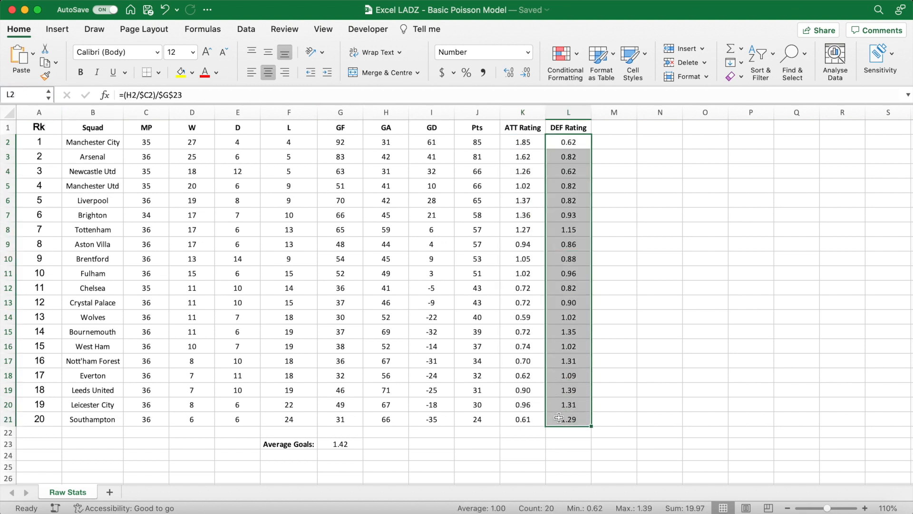
{"action": "left_click", "coordinate": [21, 94]}
{"action": "type", "text": "def"}
{"action": "key", "text": "Return"}
{"action": "left_click", "coordinate": [607, 142]}
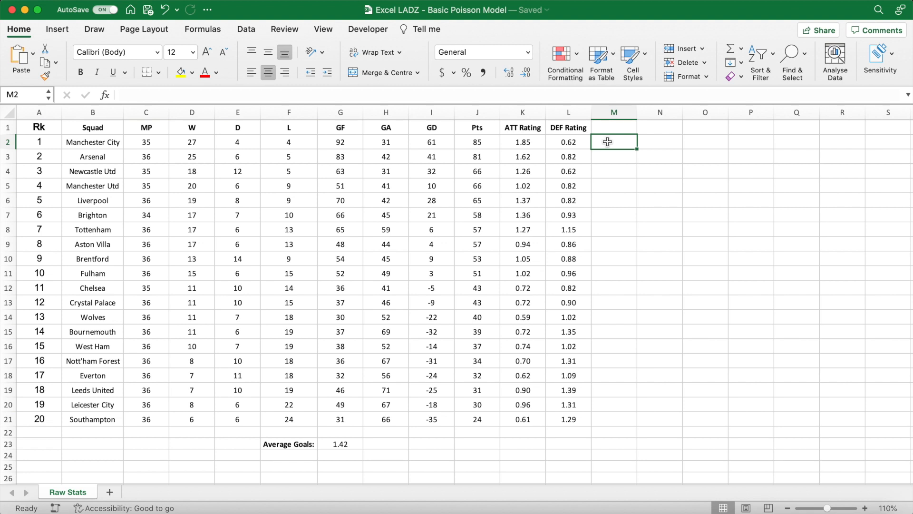
- Add a new worksheet, merge and centre A1:B2, and copy the merged cell to A3:B4
{"action": "left_click", "coordinate": [110, 493]}
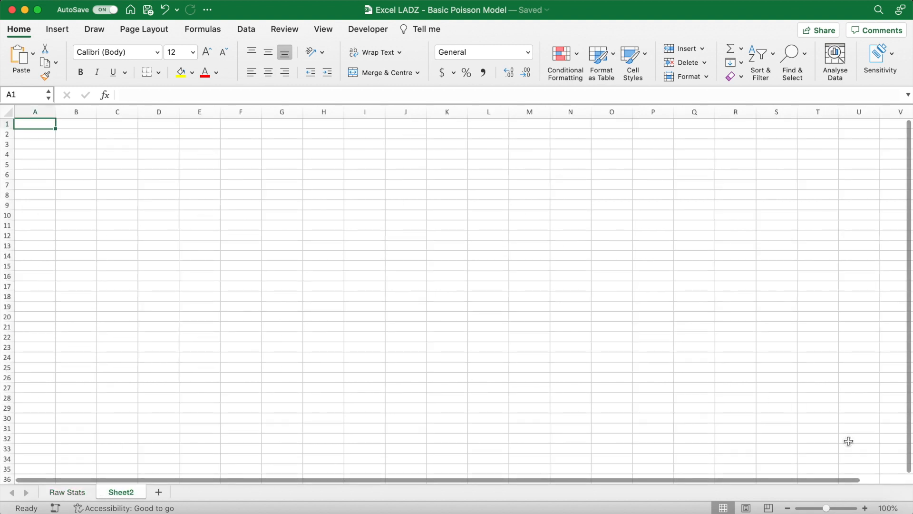
{"action": "left_click", "coordinate": [865, 508]}
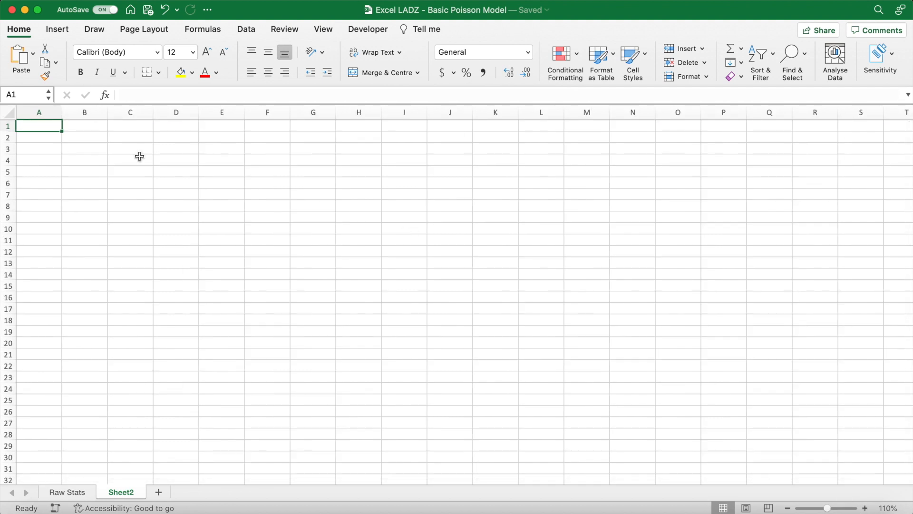
{"action": "left_click_drag", "start_coordinate": [44, 125], "coordinate": [81, 136]}
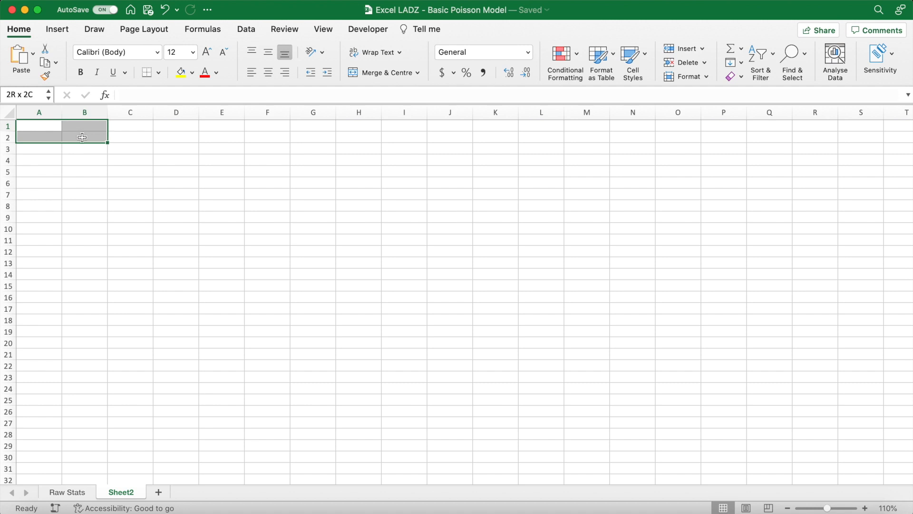
{"action": "left_click", "coordinate": [377, 74]}
{"action": "key", "text": "super+c"}
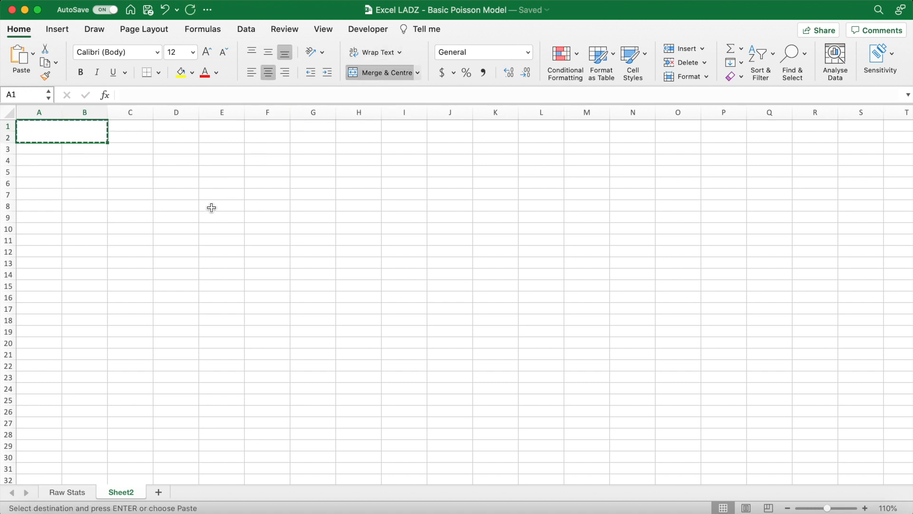
{"action": "left_click", "coordinate": [55, 152]}
{"action": "key", "text": "super+v"}
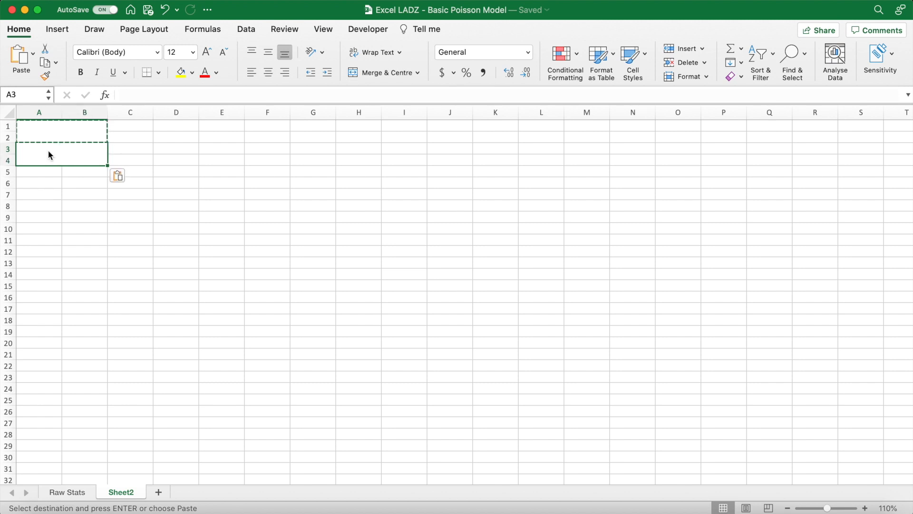
- Fill the merged cell A1:B2 with light grey and A3:B4 with a slightly darker grey
{"action": "left_click", "coordinate": [75, 135]}
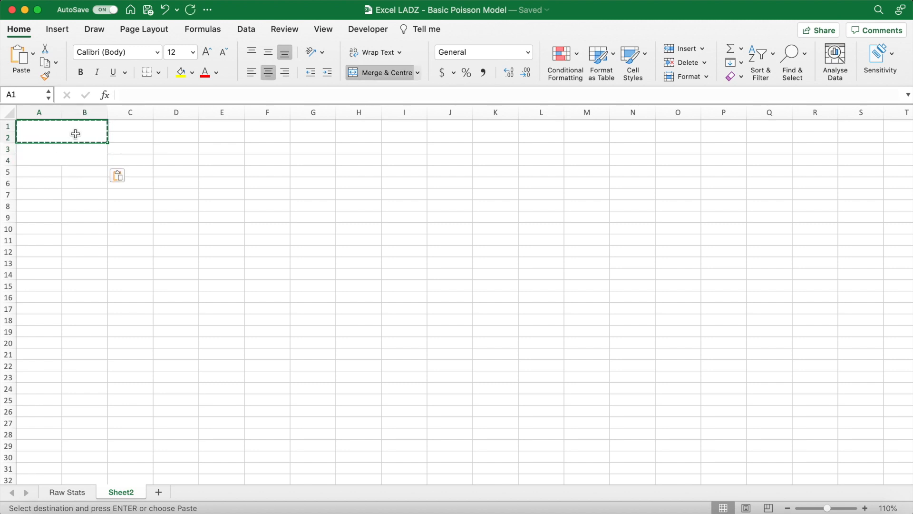
{"action": "left_click", "coordinate": [192, 72]}
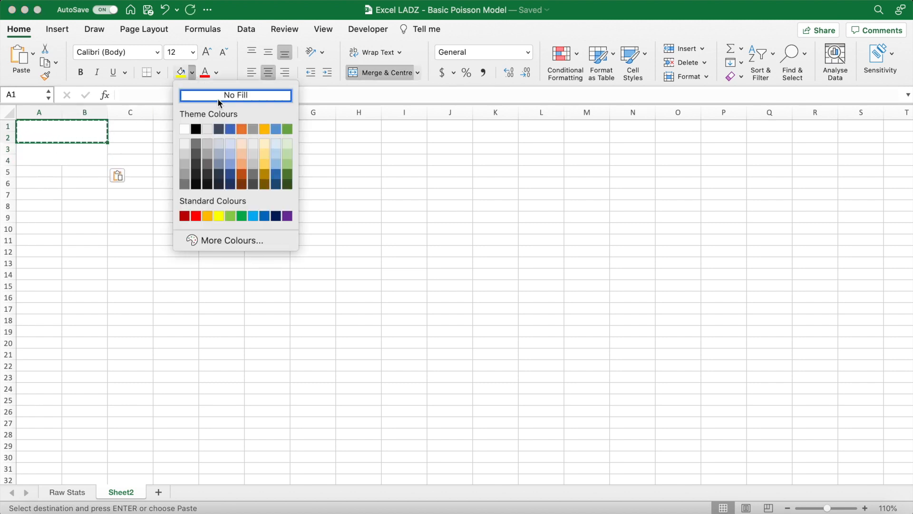
{"action": "left_click", "coordinate": [251, 145]}
{"action": "key", "text": "Down"}
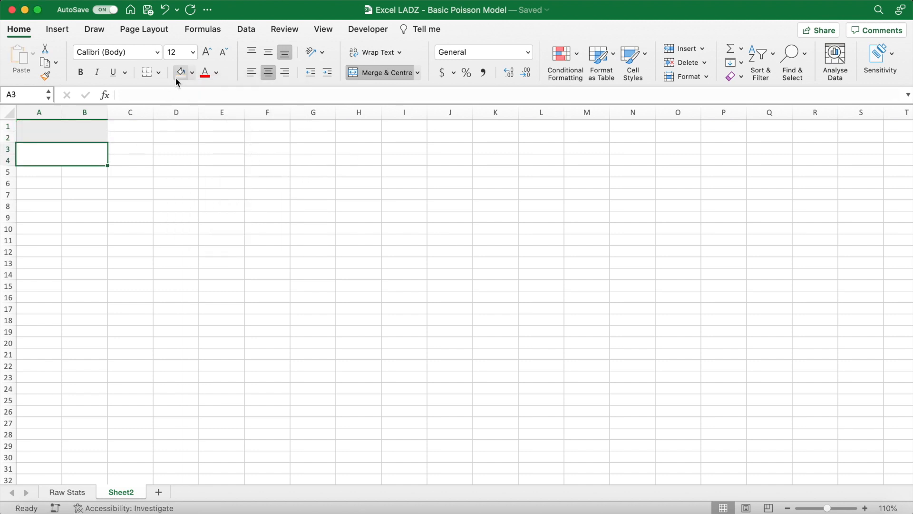
{"action": "left_click", "coordinate": [192, 74]}
{"action": "left_click", "coordinate": [253, 153]}
- Format the two grey label cells in A1:B4 as bold, size 24 and vertically centred
{"action": "left_click_drag", "start_coordinate": [72, 131], "coordinate": [97, 153]}
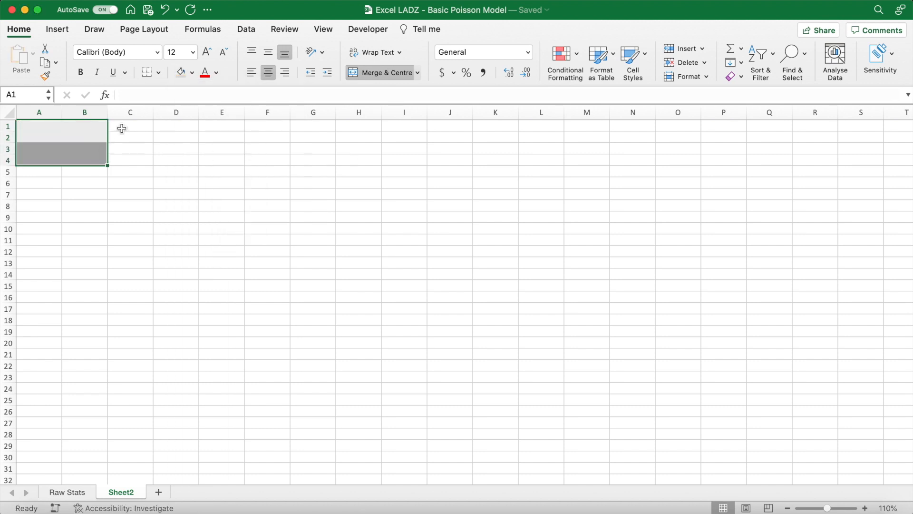
{"action": "left_click", "coordinate": [194, 52]}
{"action": "left_click", "coordinate": [183, 188]}
{"action": "left_click", "coordinate": [80, 72]}
{"action": "left_click", "coordinate": [268, 56]}
- Enter the labels Home: in A1 and Away: in A3
{"action": "left_click", "coordinate": [67, 135]}
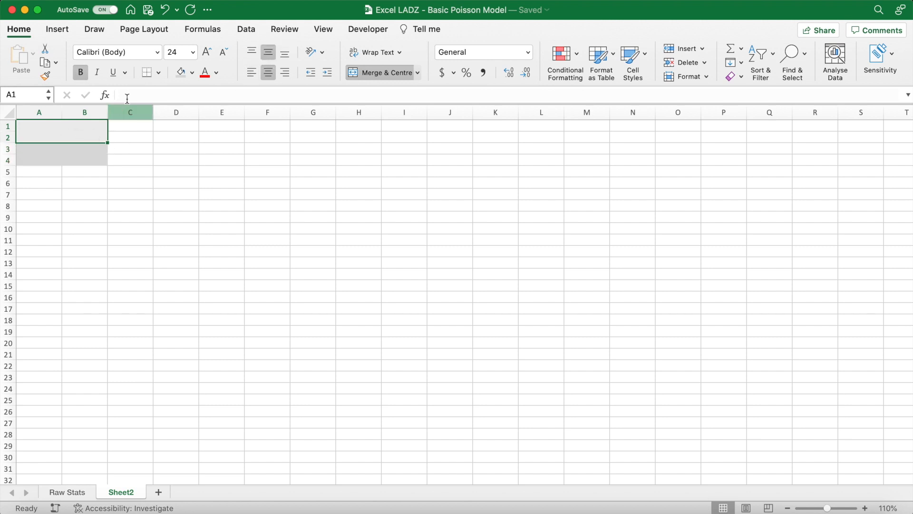
{"action": "type", "text": "Home:"}
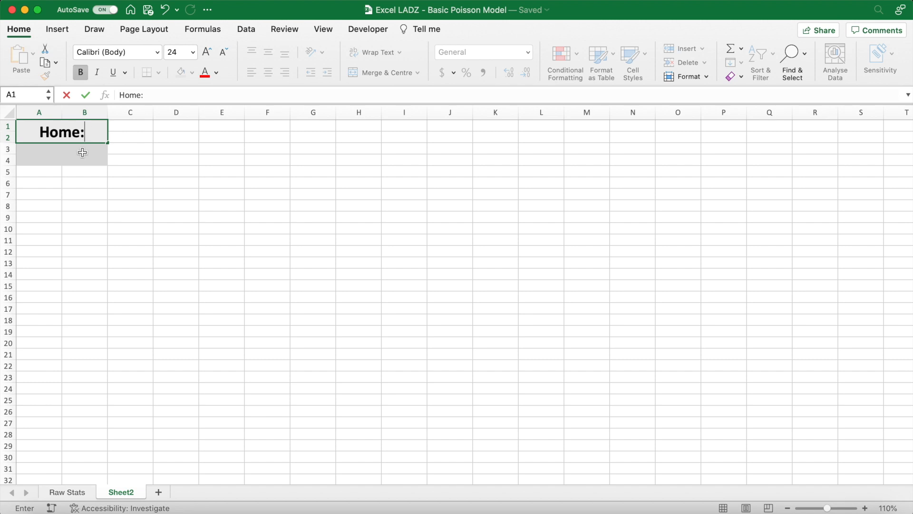
{"action": "key", "text": "Return"}
{"action": "type", "text": "Away:"}
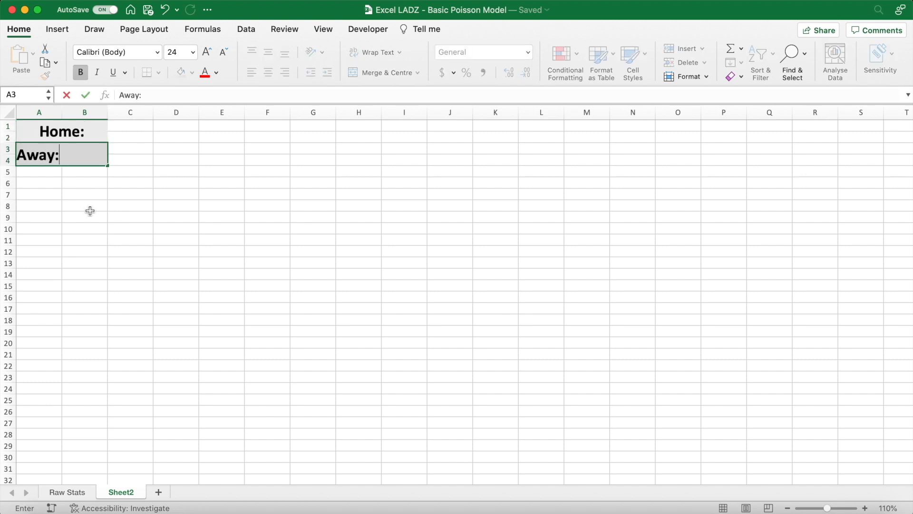
{"action": "key", "text": "Return"}
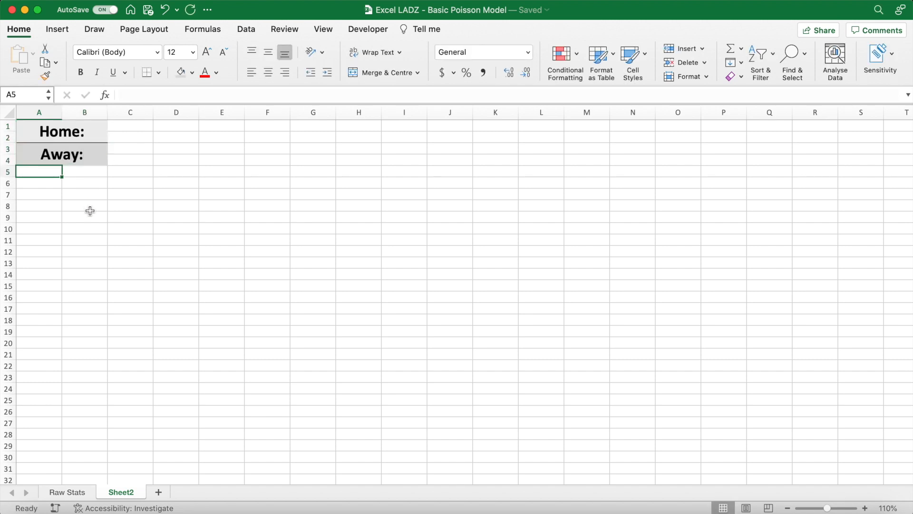
- Merge and centre C1:H2 beside the Home label and copy the merged cell to C3:H4 beside Away
{"action": "left_click_drag", "start_coordinate": [122, 127], "coordinate": [351, 137]}
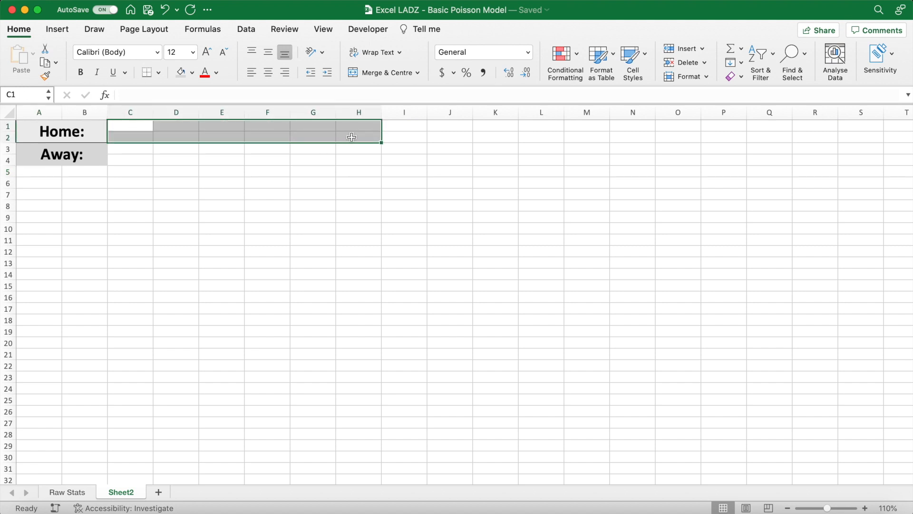
{"action": "left_click", "coordinate": [380, 74]}
{"action": "key", "text": "super+c"}
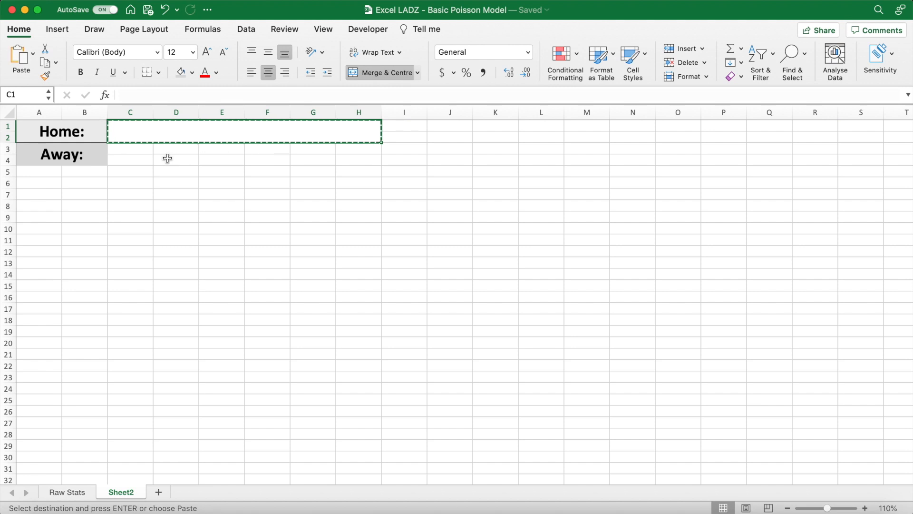
{"action": "left_click", "coordinate": [138, 148]}
{"action": "key", "text": "super+v"}
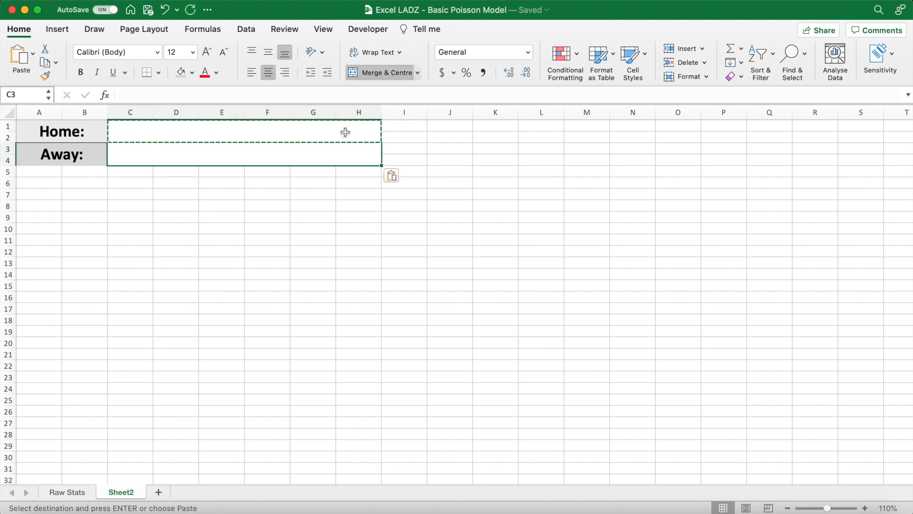
{"action": "left_click", "coordinate": [394, 127]}
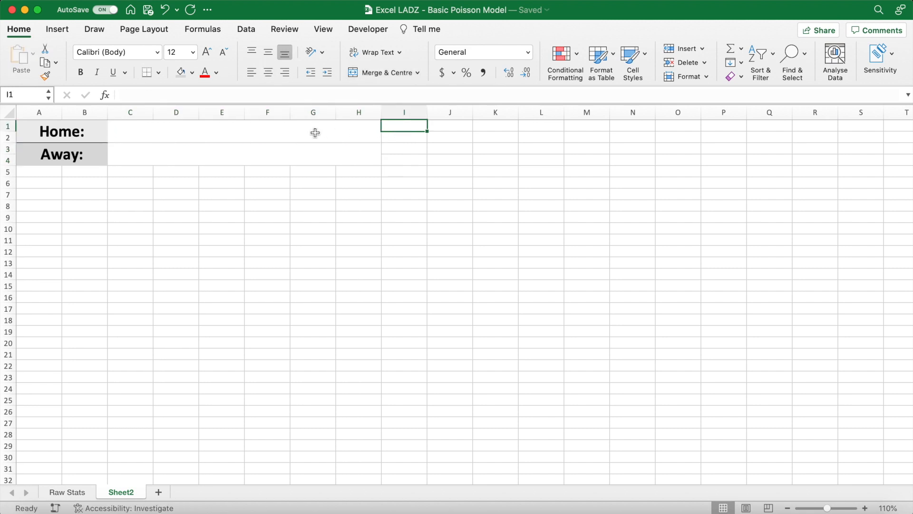
- Fill the home team cell C1:H2 with light blue and the away team cell C3:H4 with a darker blue
{"action": "left_click_drag", "start_coordinate": [315, 133], "coordinate": [309, 148]}
{"action": "left_click", "coordinate": [193, 73]}
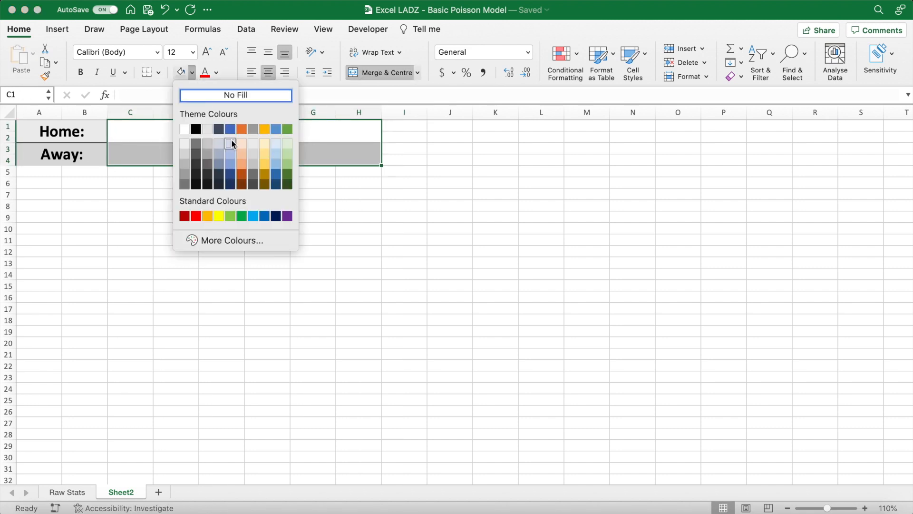
{"action": "left_click", "coordinate": [231, 141]}
{"action": "left_click", "coordinate": [224, 151]}
{"action": "left_click", "coordinate": [193, 73]}
{"action": "left_click", "coordinate": [232, 154]}
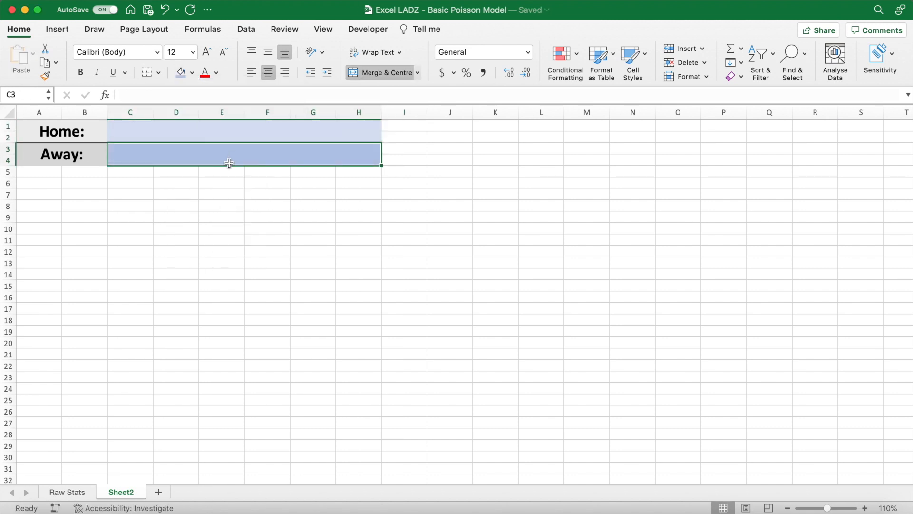
- Add a bottom border to the home team cell C1:H2
{"action": "left_click", "coordinate": [331, 131]}
{"action": "left_click", "coordinate": [147, 72]}
{"action": "left_click", "coordinate": [418, 129]}
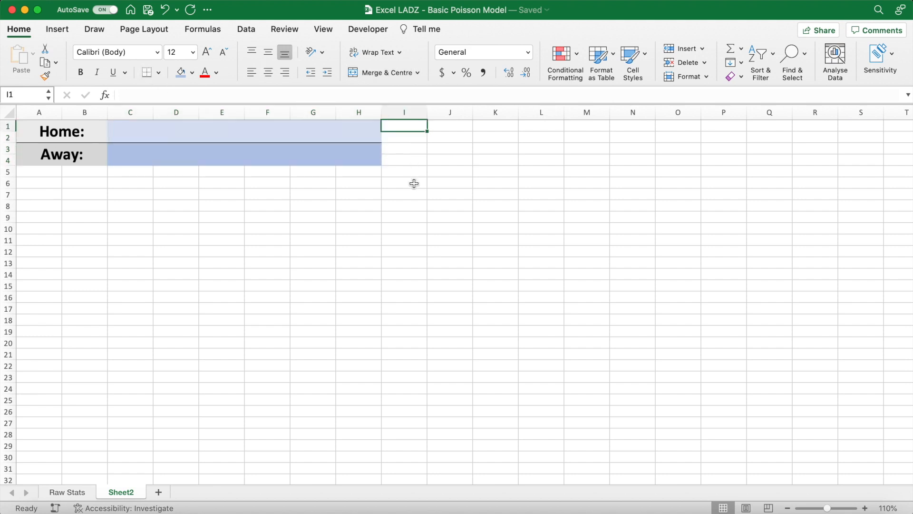
- Add list data validation to the home and away team cells C1:H4 with =teams as the source
{"action": "left_click_drag", "start_coordinate": [322, 125], "coordinate": [323, 151]}
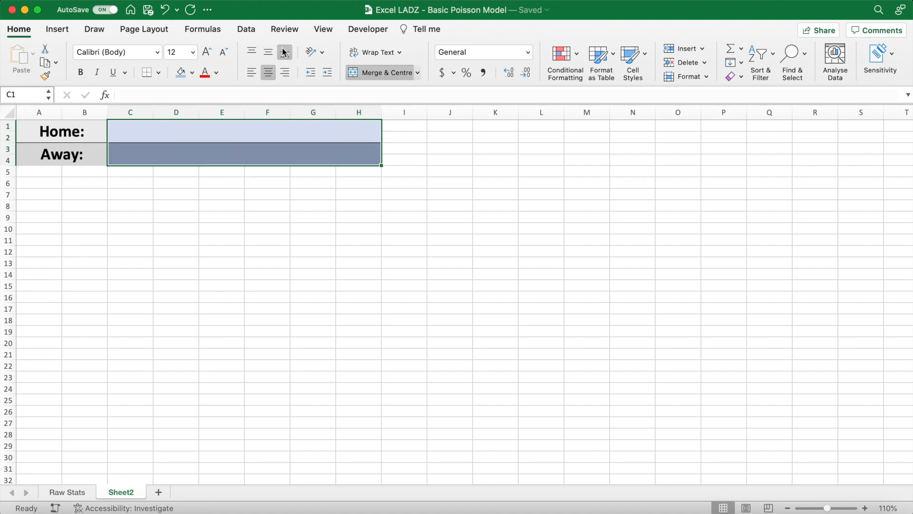
{"action": "left_click", "coordinate": [245, 30]}
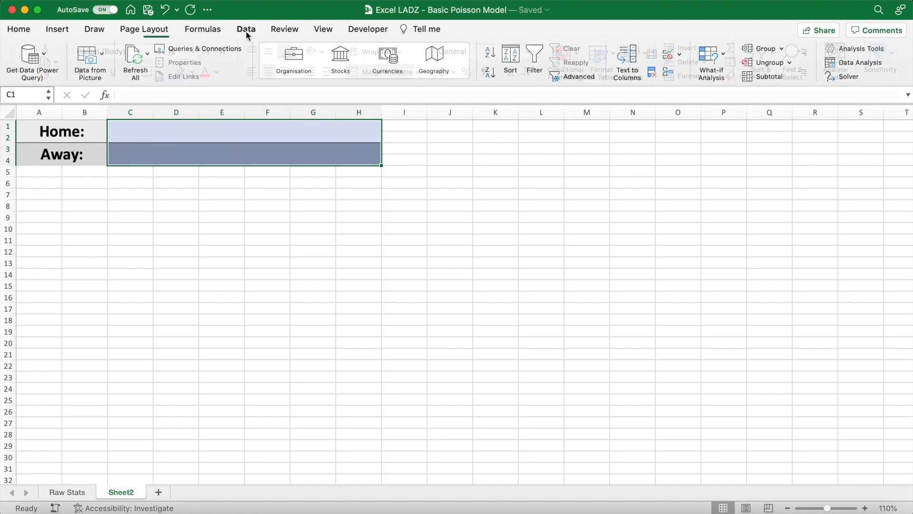
{"action": "left_click", "coordinate": [670, 56]}
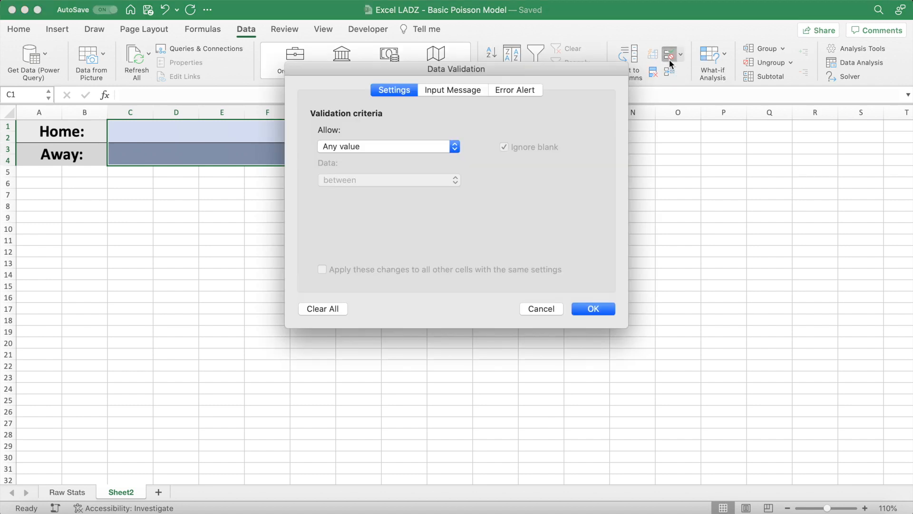
{"action": "left_click", "coordinate": [448, 147]}
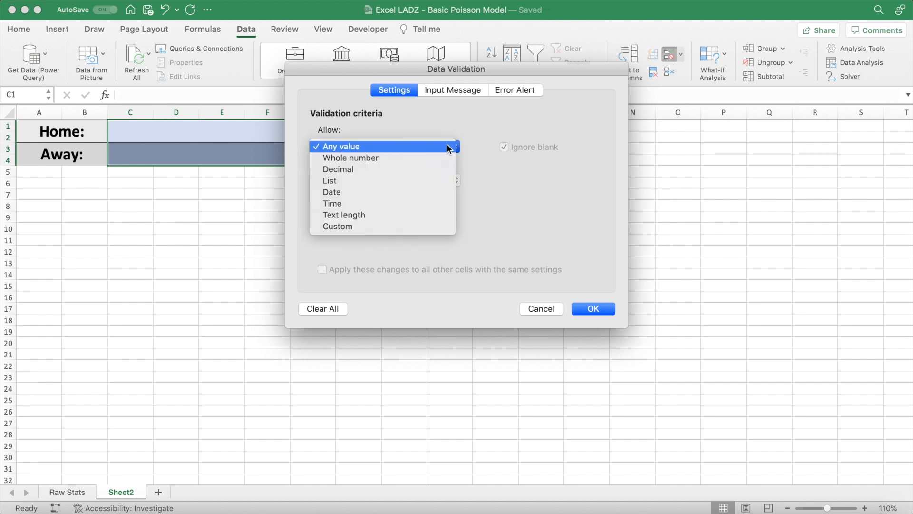
{"action": "left_click", "coordinate": [433, 179]}
{"action": "left_click", "coordinate": [406, 213]}
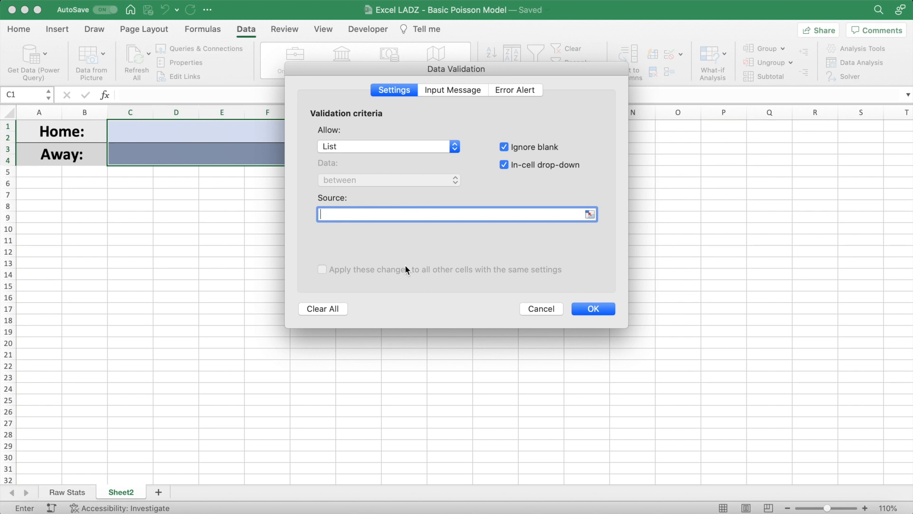
{"action": "type", "text": "=teams"}
{"action": "left_click", "coordinate": [590, 309]}
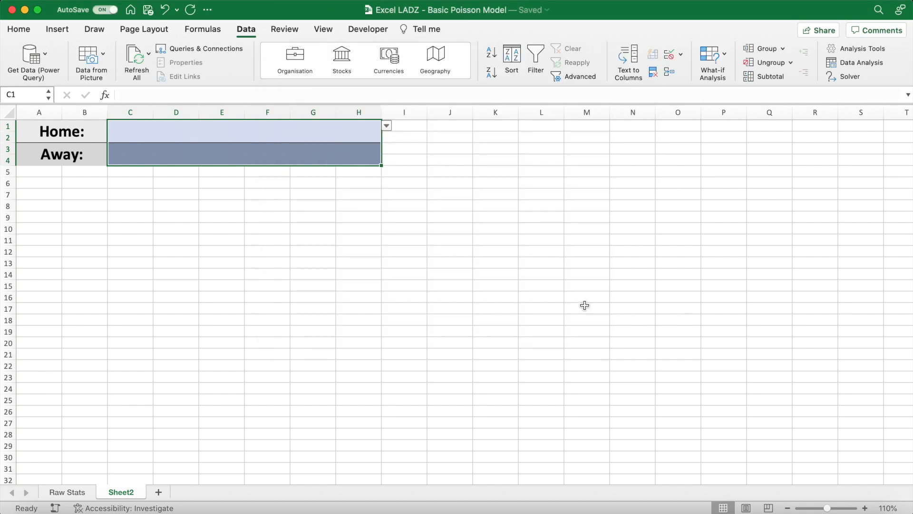
- Choose Manchester Utd as the home team from the C1 drop-down list
{"action": "left_click", "coordinate": [419, 142]}
{"action": "left_click", "coordinate": [350, 133]}
{"action": "left_click", "coordinate": [387, 127]}
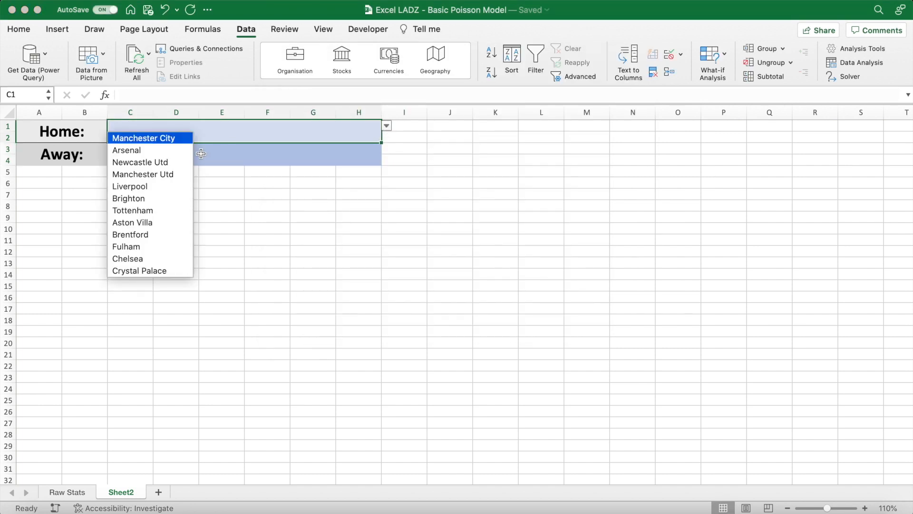
{"action": "left_click", "coordinate": [172, 176]}
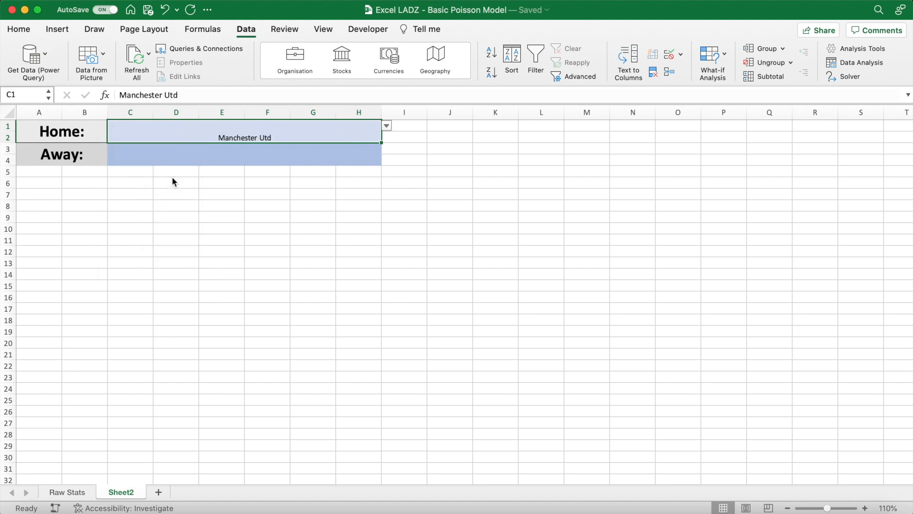
- Format the home and away team cells C1:H4 as 24-point bold text with middle vertical alignment
{"action": "left_click_drag", "start_coordinate": [264, 158], "coordinate": [284, 144]}
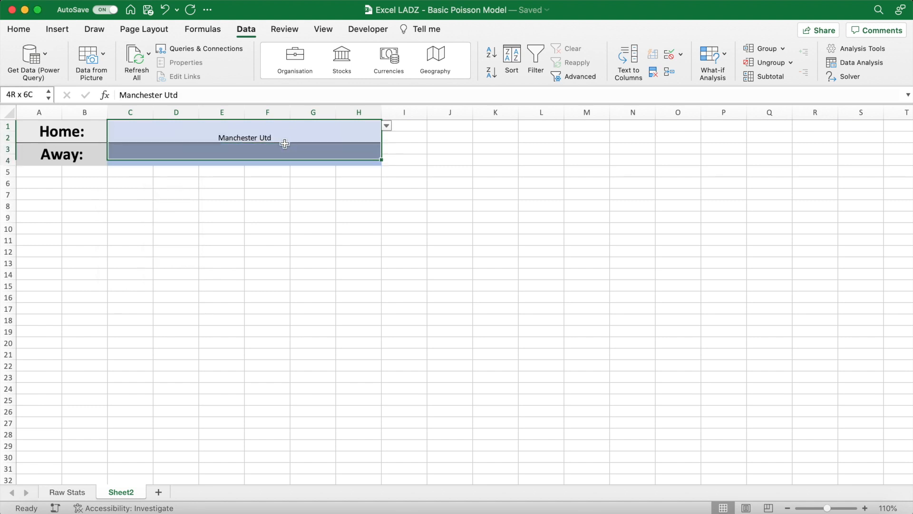
{"action": "left_click", "coordinate": [19, 29]}
{"action": "left_click", "coordinate": [193, 52]}
{"action": "left_click", "coordinate": [184, 189]}
{"action": "key", "text": "super+b"}
{"action": "left_click", "coordinate": [264, 50]}
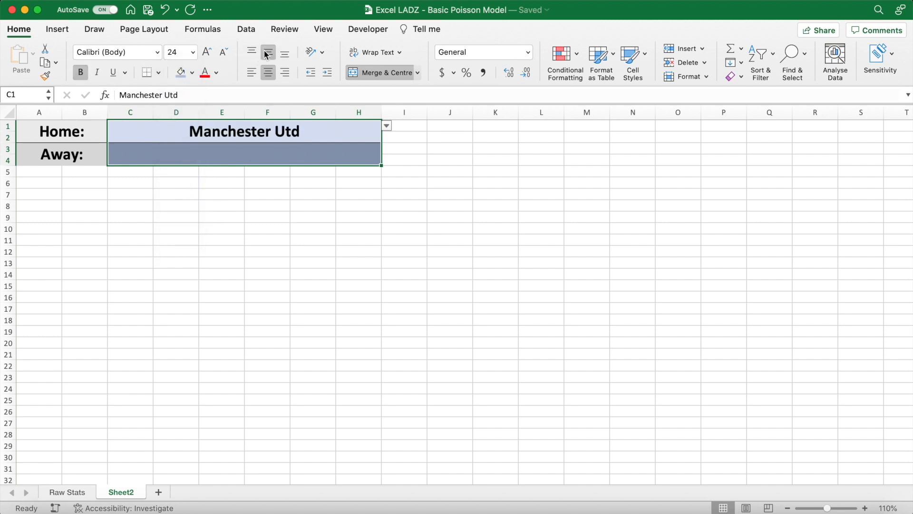
- Choose Tottenham as the away team from the C3 drop-down list
{"action": "left_click", "coordinate": [307, 152]}
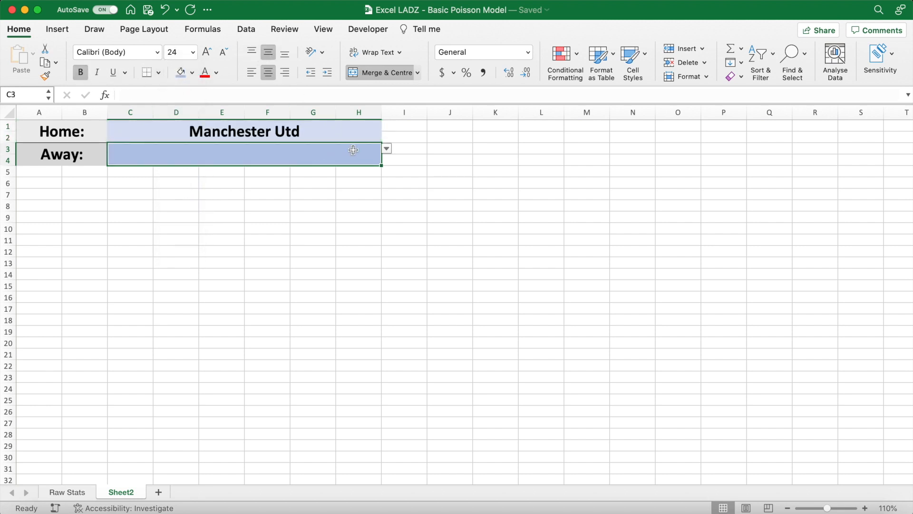
{"action": "left_click", "coordinate": [386, 149]}
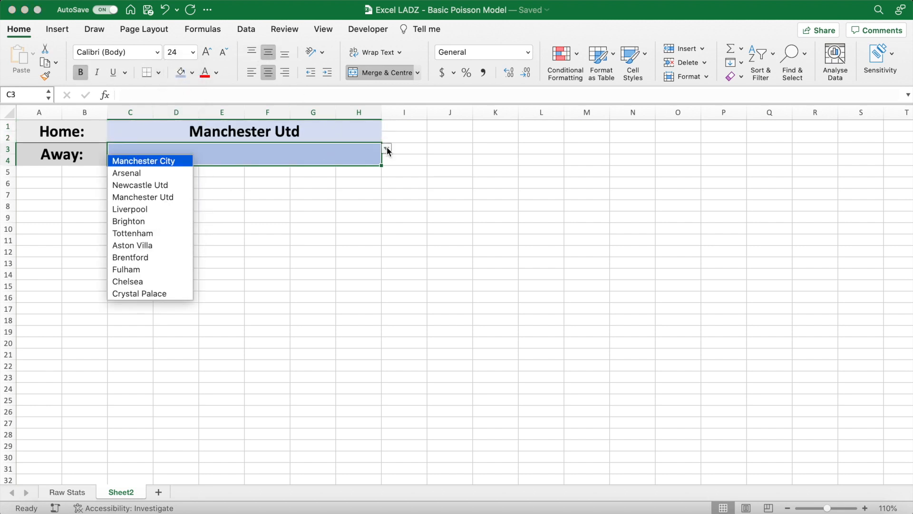
{"action": "left_click", "coordinate": [167, 232]}
{"action": "left_click", "coordinate": [431, 128]}
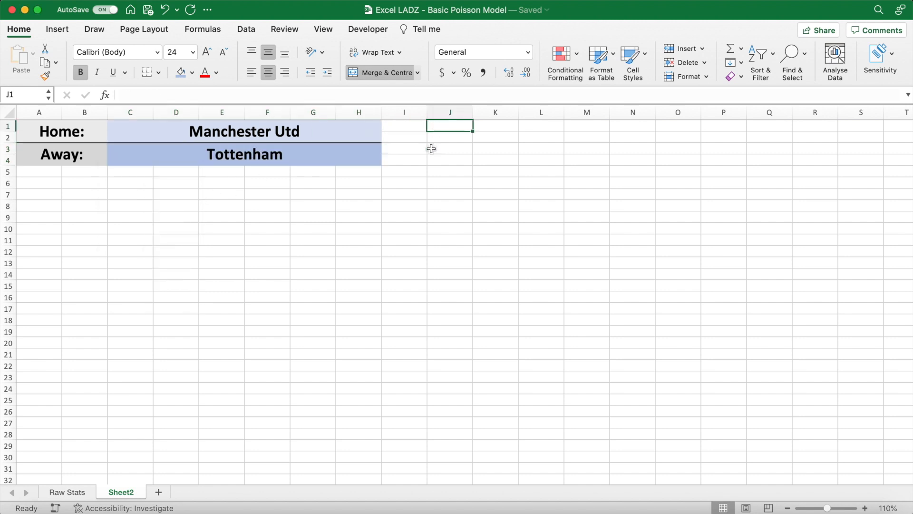
- Merge and centre I1:J2 beside the home team and copy the merged cell to I3:J4
{"action": "left_click_drag", "start_coordinate": [406, 125], "coordinate": [436, 137]}
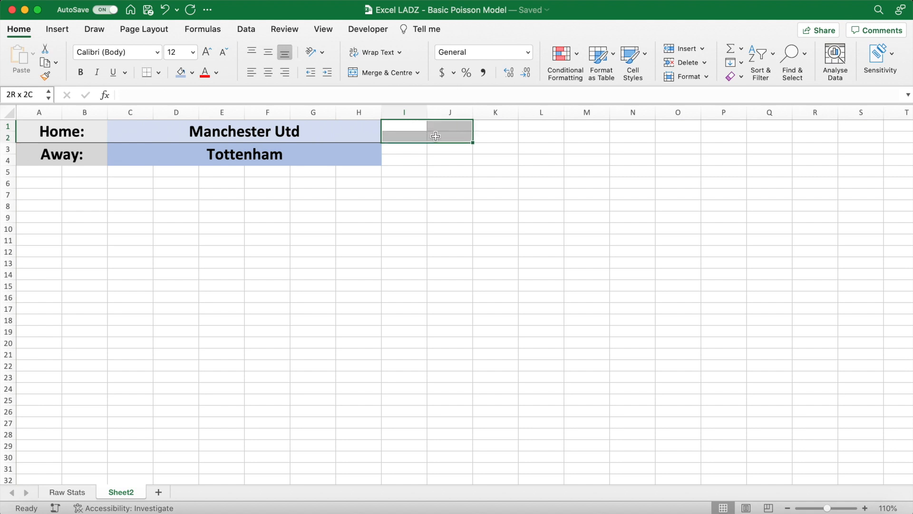
{"action": "left_click", "coordinate": [385, 73]}
{"action": "key", "text": "cmd+c"}
{"action": "left_click", "coordinate": [405, 152]}
{"action": "key", "text": "cmd+v"}
- Fill the merged cell I1:J2 with light green and I3:J4 with a darker green
{"action": "left_click", "coordinate": [415, 132]}
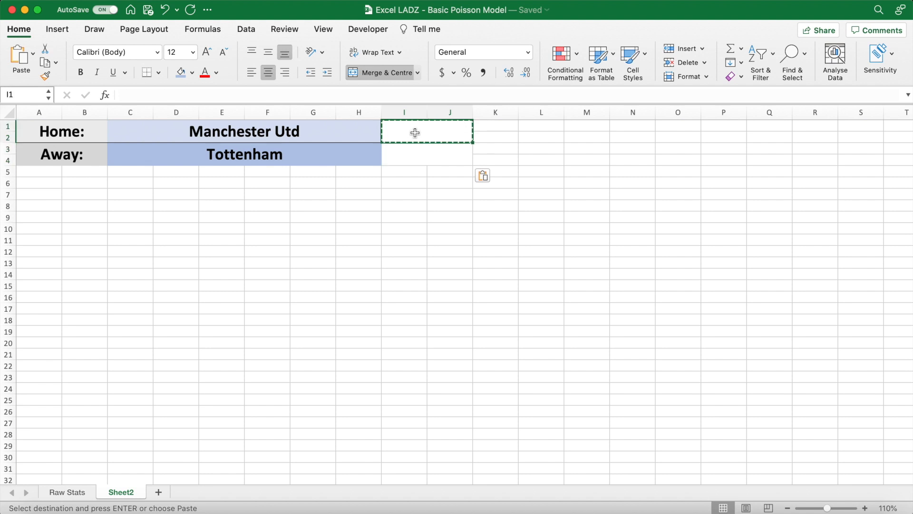
{"action": "left_click", "coordinate": [192, 74]}
{"action": "left_click", "coordinate": [287, 143]}
{"action": "key", "text": "Return"}
{"action": "left_click", "coordinate": [192, 73]}
{"action": "left_click", "coordinate": [288, 153]}
{"action": "left_click", "coordinate": [406, 135]}
{"action": "left_click", "coordinate": [486, 131]}
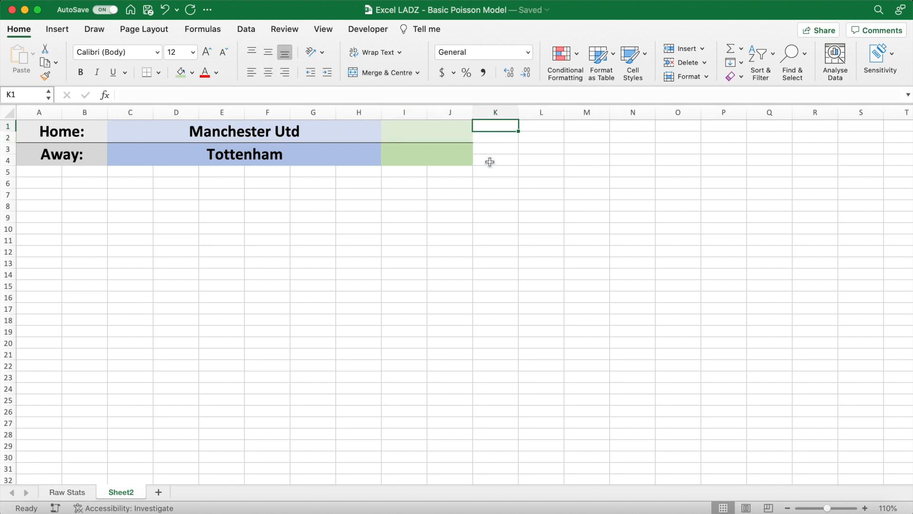
- Start a formula in I1 that looks up the home team's attack rating with =XLOOKUP(C1,teams,att)
{"action": "left_click", "coordinate": [439, 134]}
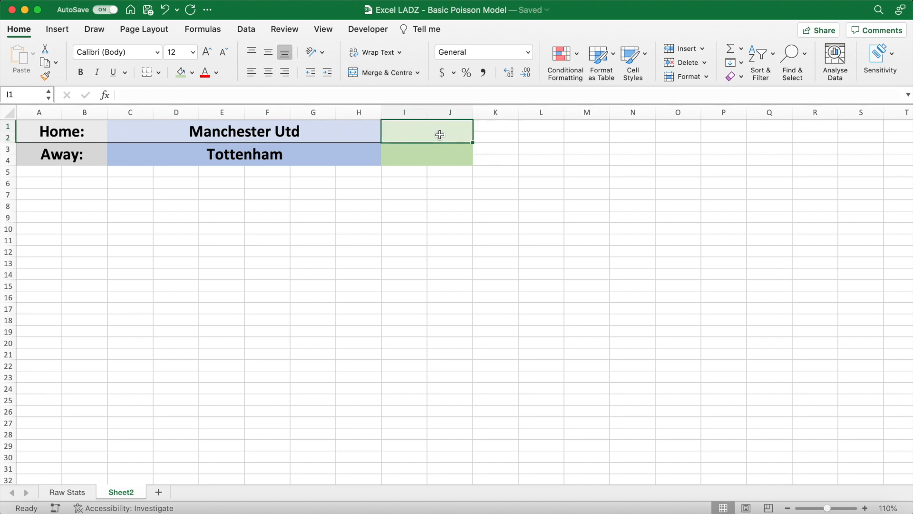
{"action": "type", "text": "="}
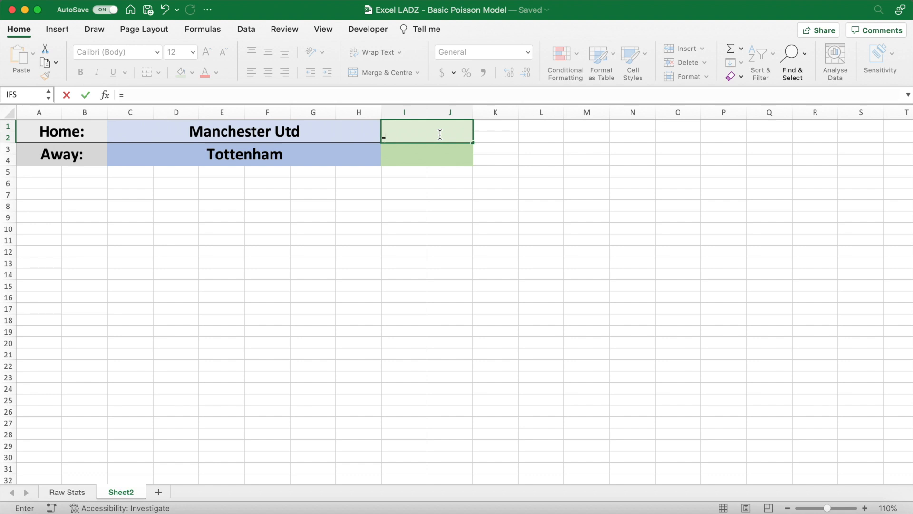
{"action": "type", "text": "XLOOK"}
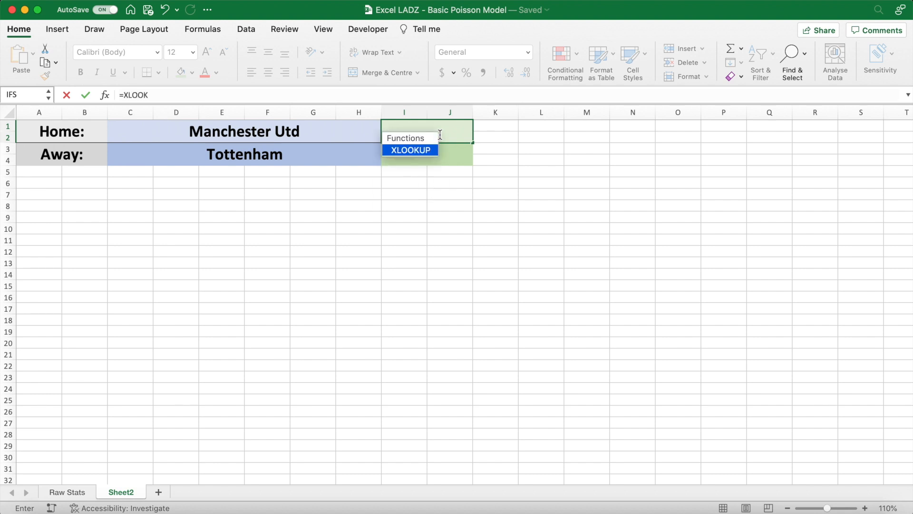
{"action": "type", "text": "UP("}
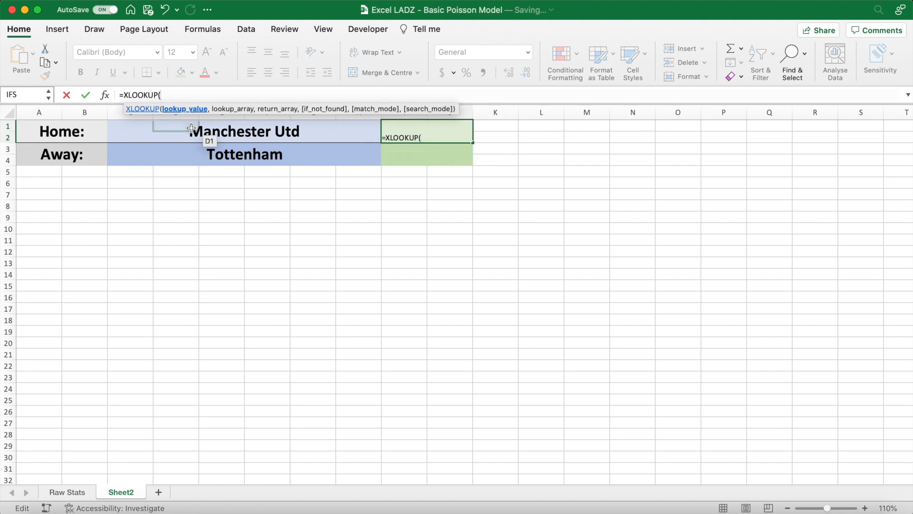
{"action": "left_click", "coordinate": [140, 130]}
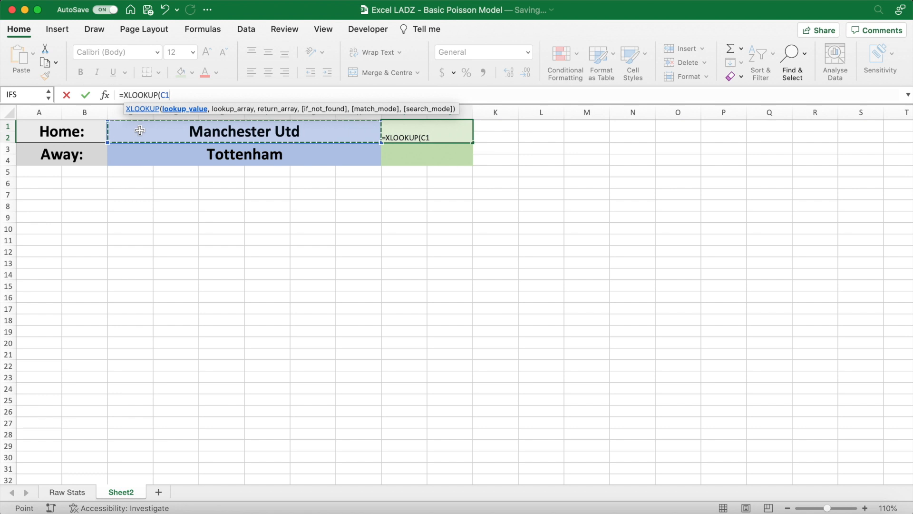
{"action": "type", "text": ","}
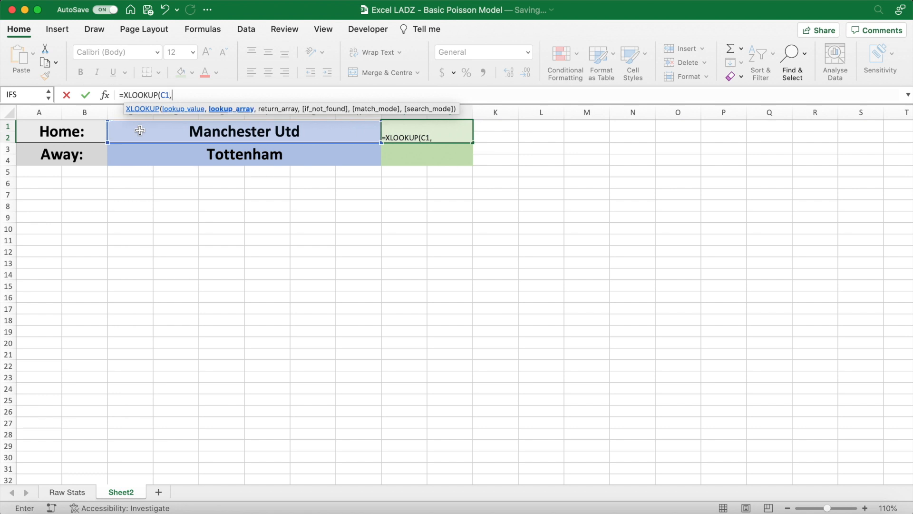
{"action": "type", "text": "teams"}
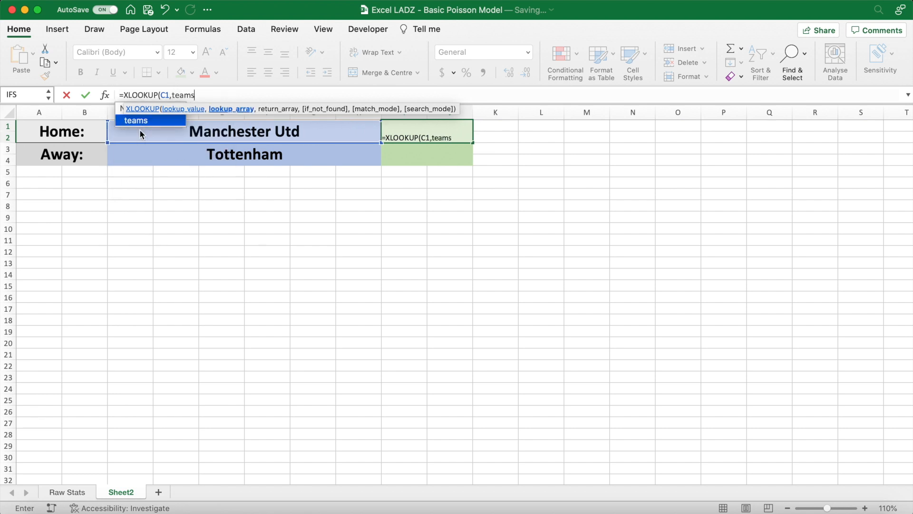
{"action": "type", "text": ","}
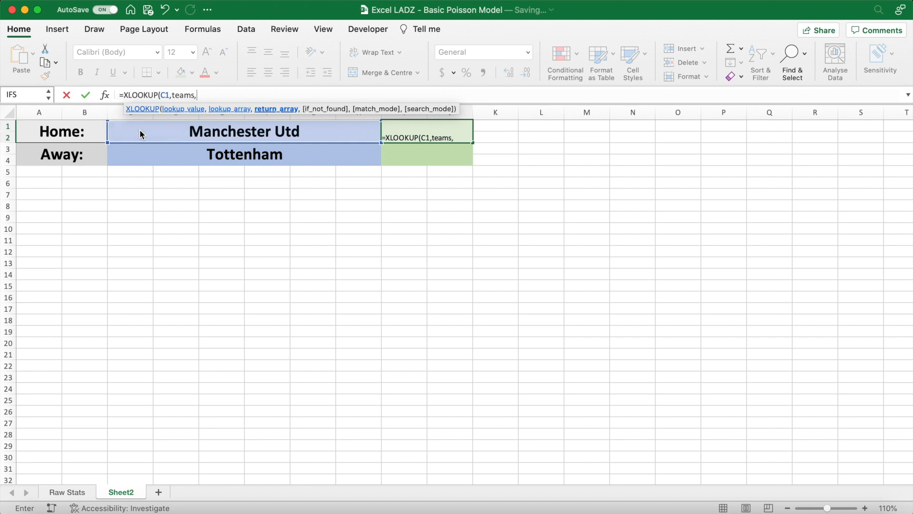
{"action": "type", "text": "att"}
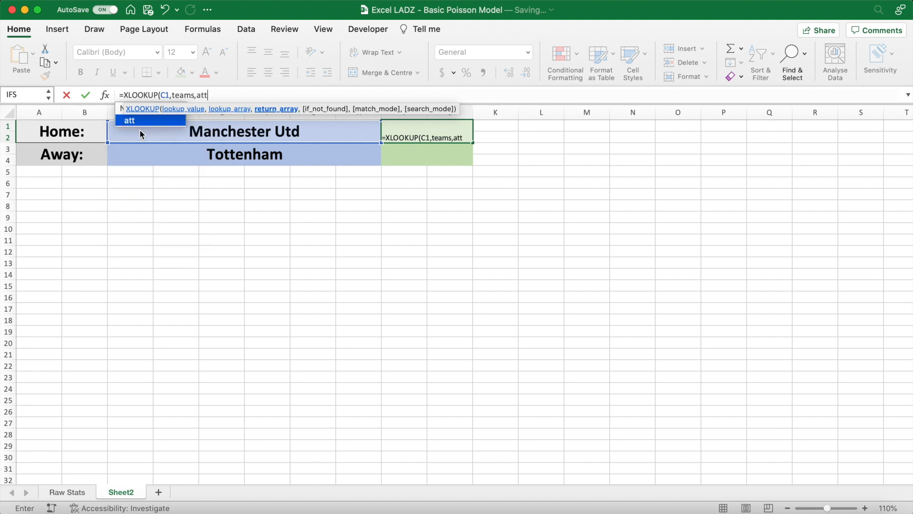
{"action": "type", "text": ")"}
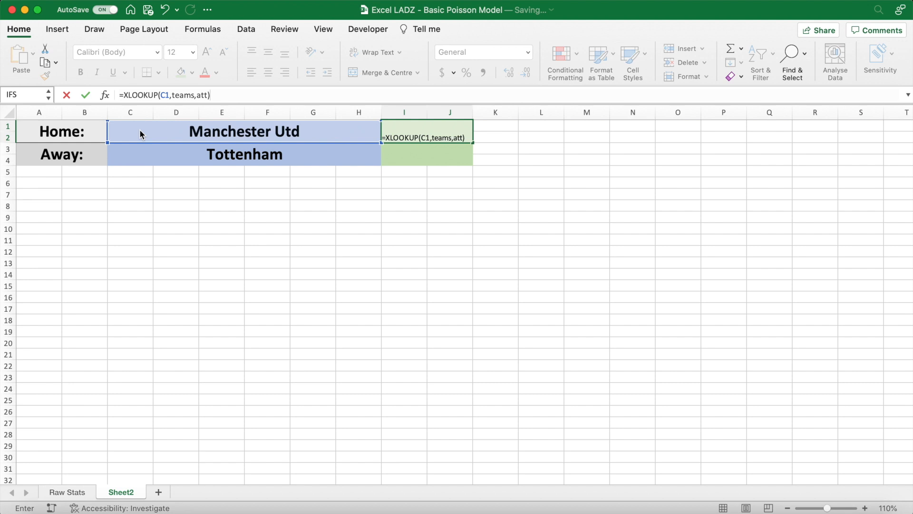
{"action": "type", "text": "*XLOOKUP("}
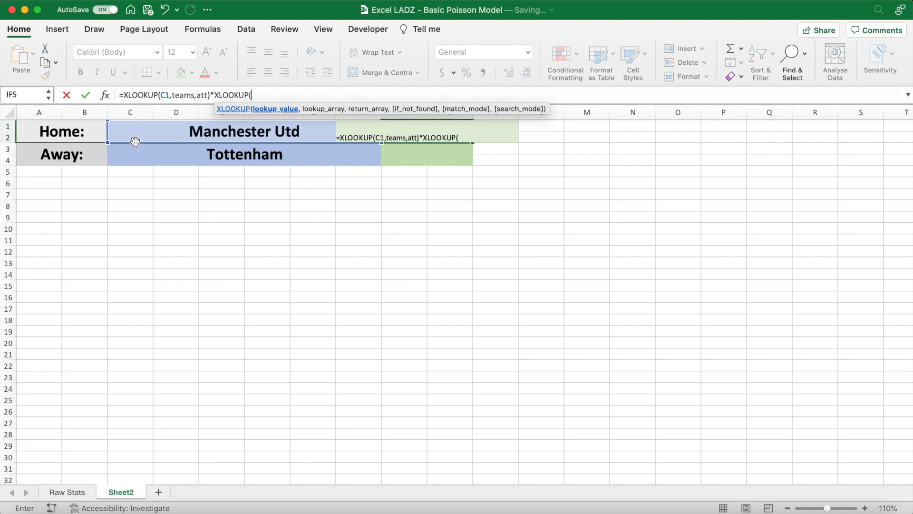
- Complete the I1 formula by multiplying by XLOOKUP(C3,teams,def) and the named value average
{"action": "left_click", "coordinate": [120, 149]}
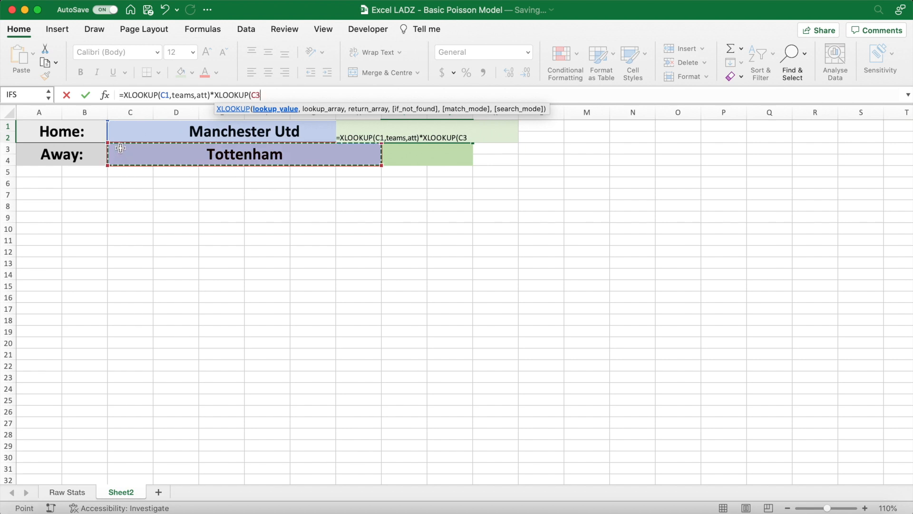
{"action": "type", "text": ",teams"}
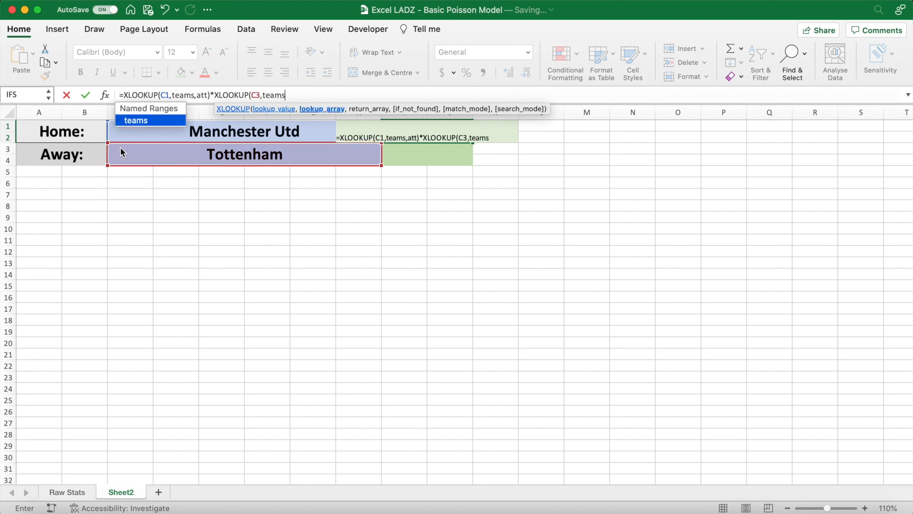
{"action": "type", "text": ","}
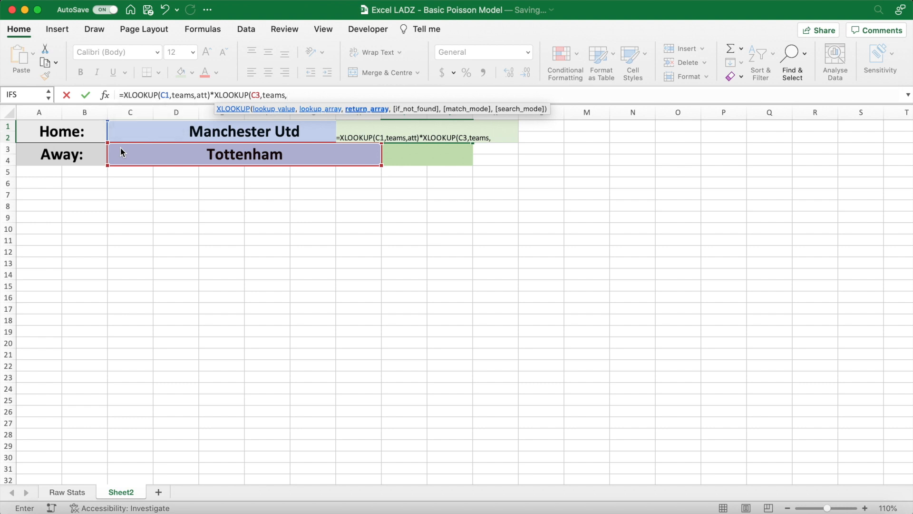
{"action": "type", "text": "def"}
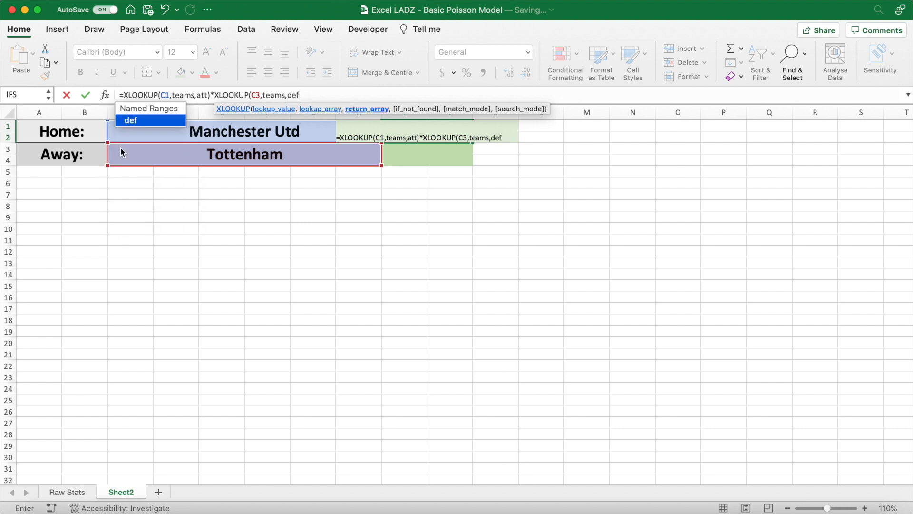
{"action": "type", "text": ")"}
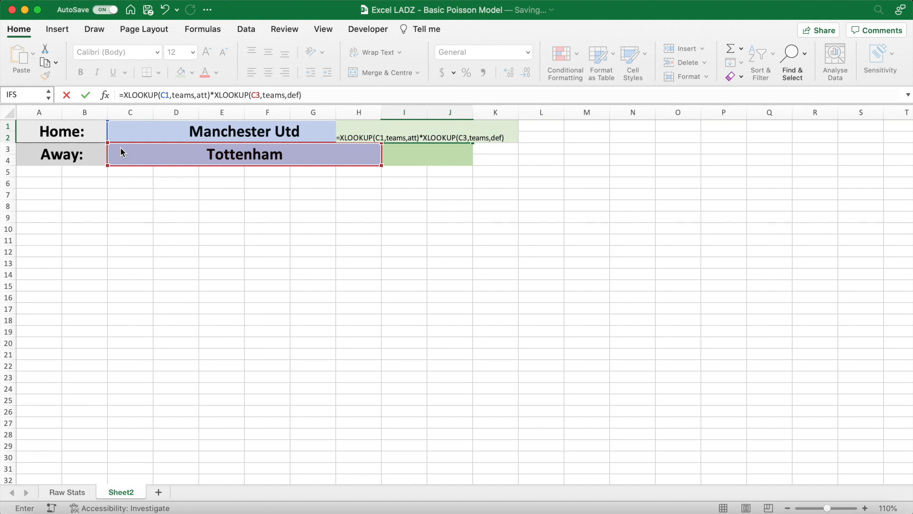
{"action": "type", "text": "*average"}
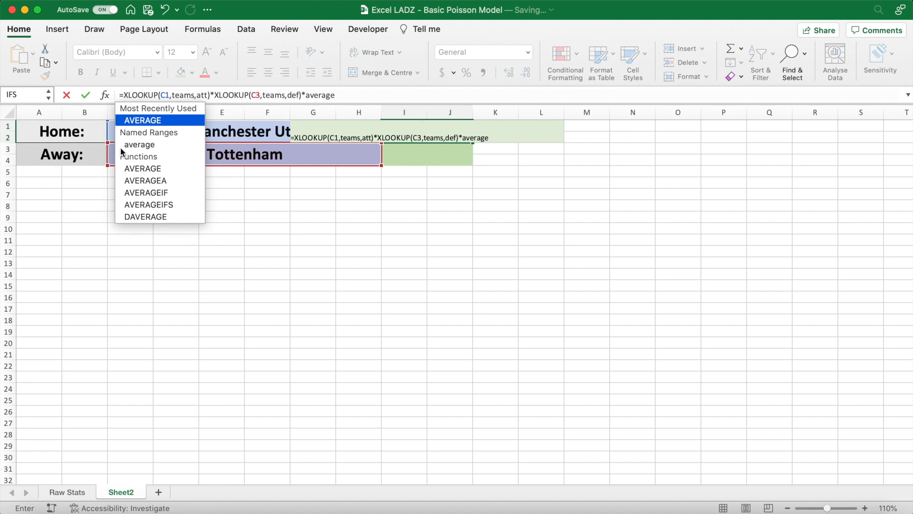
{"action": "key", "text": "Return"}
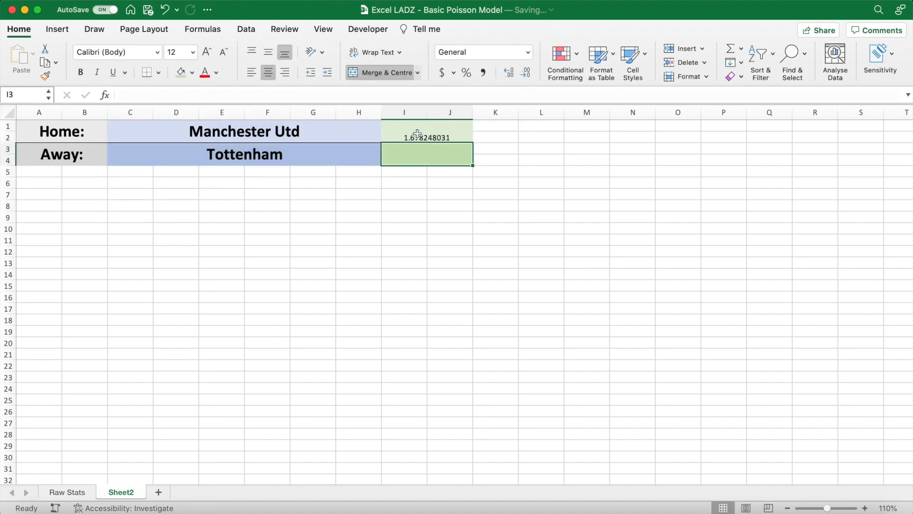
- Format the expected goals cells I1:J4 as 24-point bold numbers with two decimal places
{"action": "left_click", "coordinate": [417, 142]}
{"action": "left_click", "coordinate": [193, 52]}
{"action": "left_click", "coordinate": [191, 187]}
{"action": "left_click", "coordinate": [523, 73]}
{"action": "left_click", "coordinate": [523, 72]}
{"action": "left_click", "coordinate": [523, 72]}
{"action": "left_click", "coordinate": [523, 72]}
{"action": "left_click", "coordinate": [523, 73]}
{"action": "left_click", "coordinate": [523, 72]}
{"action": "left_click", "coordinate": [81, 72]}
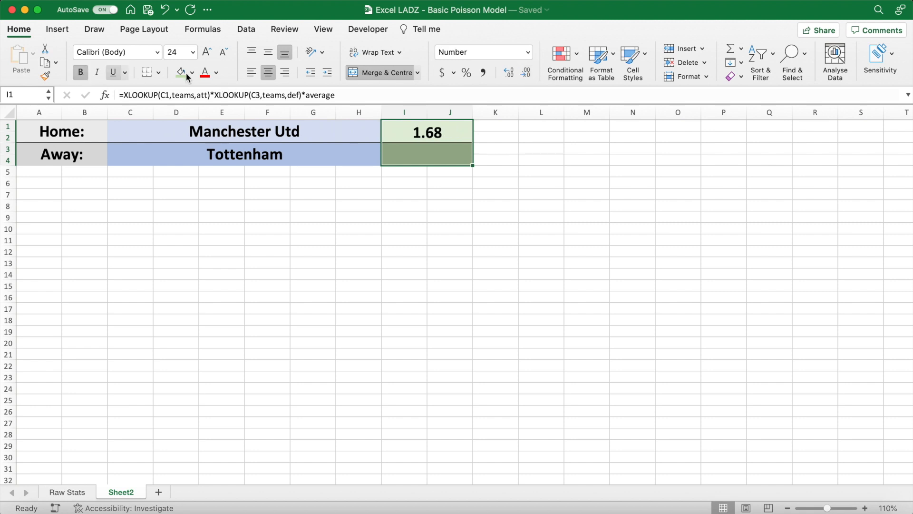
- Start a formula in I3 that looks up the away team's attack rating with =XLOOKUP(C3,teams,att)
{"action": "left_click", "coordinate": [493, 126]}
{"action": "left_click", "coordinate": [456, 141]}
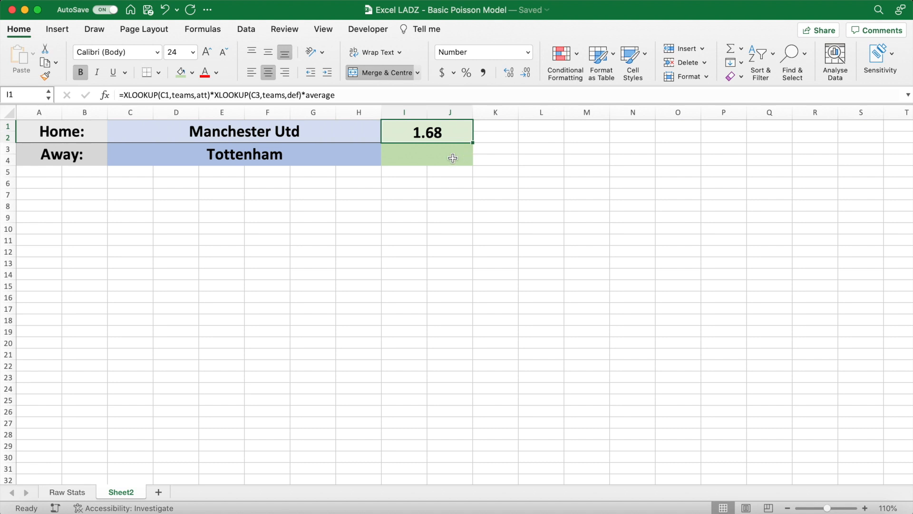
{"action": "left_click", "coordinate": [437, 157]}
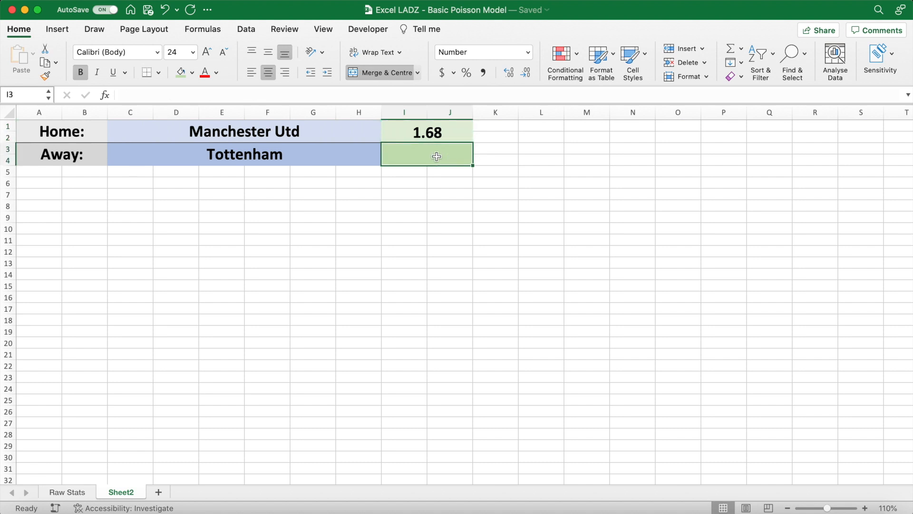
{"action": "type", "text": "=XLOOKUP("}
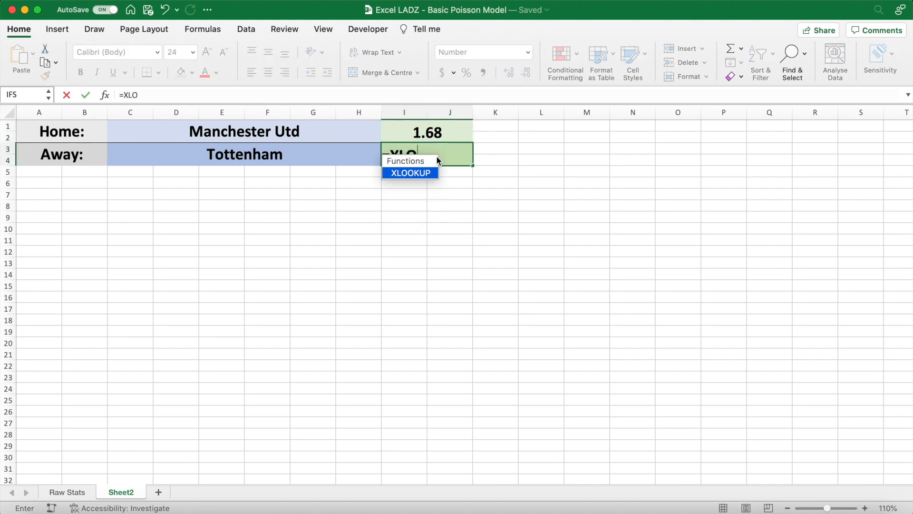
{"action": "left_click", "coordinate": [252, 95]}
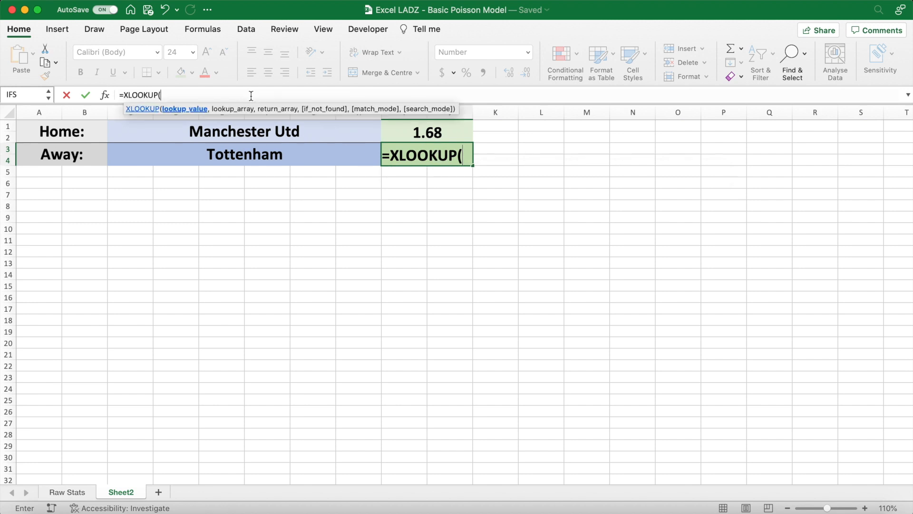
{"action": "left_click", "coordinate": [132, 150]}
{"action": "type", "text": ","}
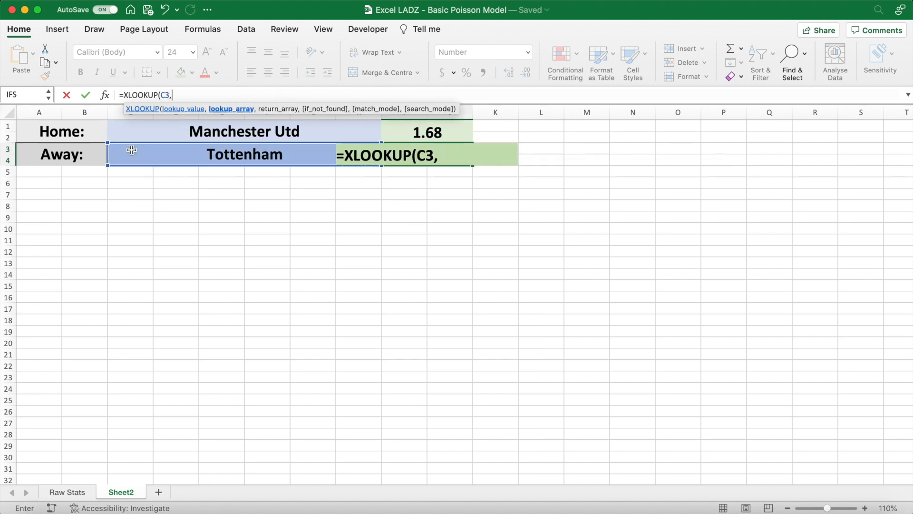
{"action": "type", "text": "teams,"}
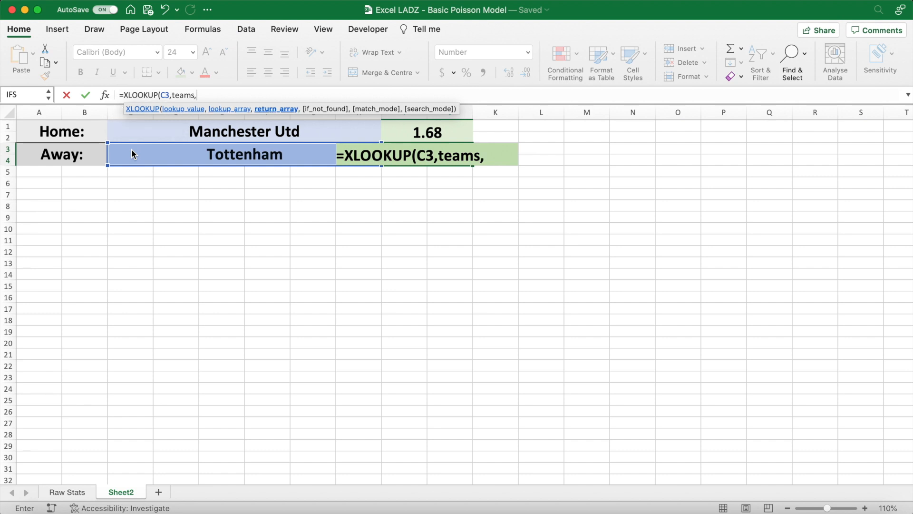
{"action": "type", "text": "att)*"}
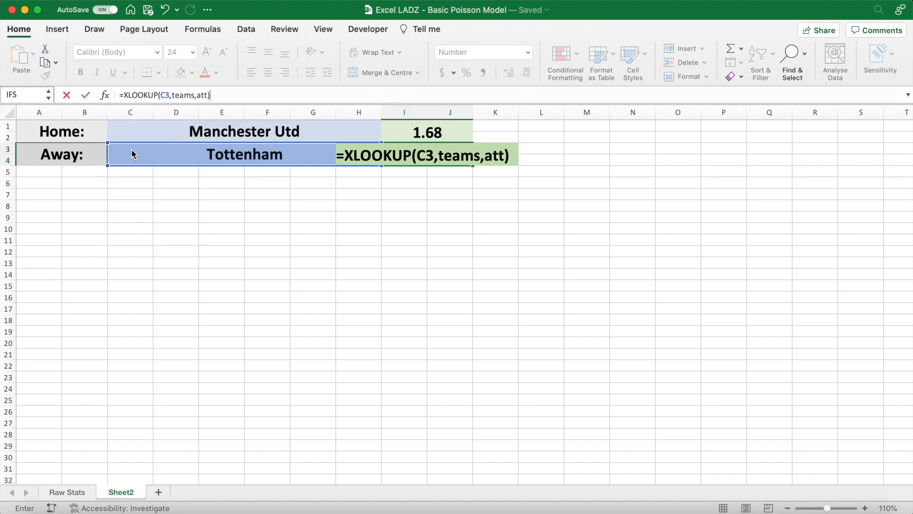
- Complete the I3 formula by multiplying by XLOOKUP(C1,teams,def) and the named value average
{"action": "type", "text": "OKUP("}
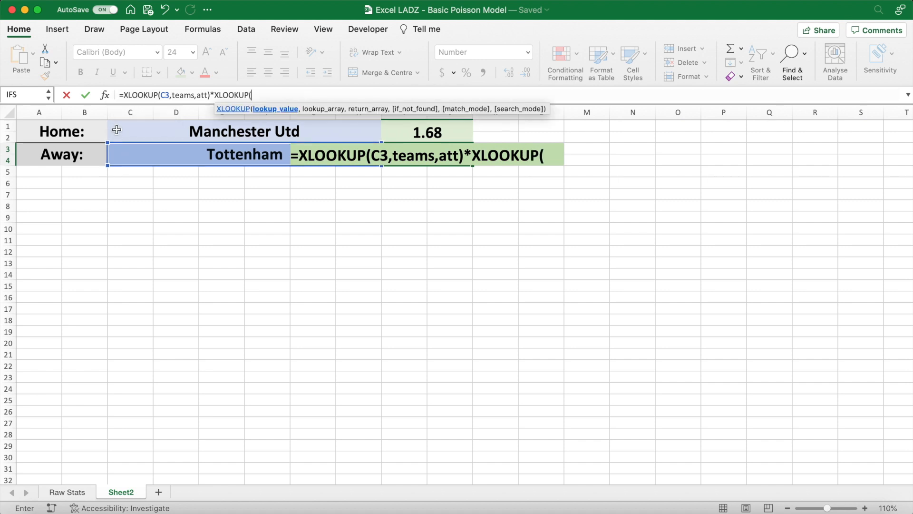
{"action": "left_click", "coordinate": [117, 124]}
{"action": "type", "text": ","}
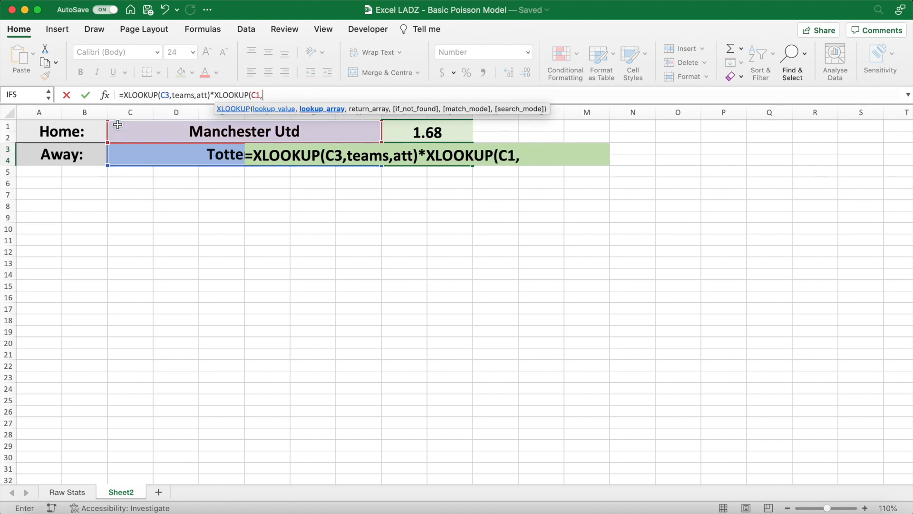
{"action": "type", "text": "teams,"}
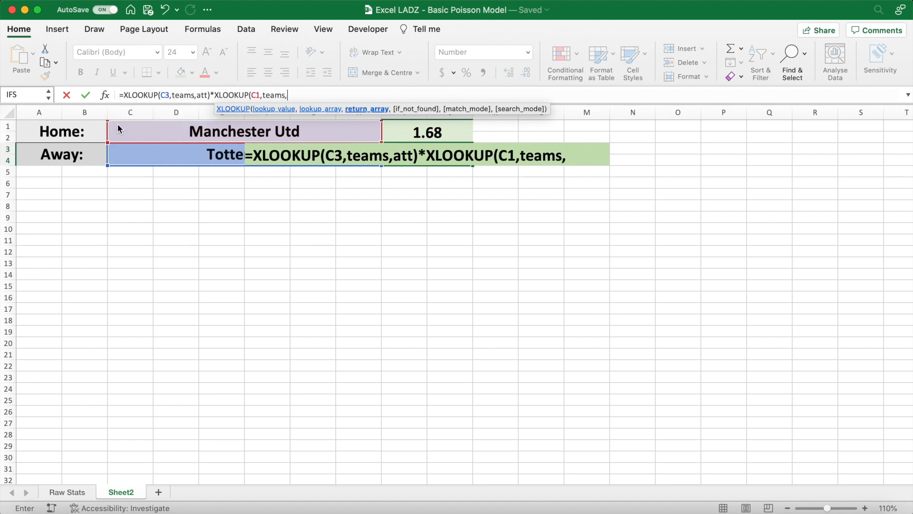
{"action": "type", "text": "def"}
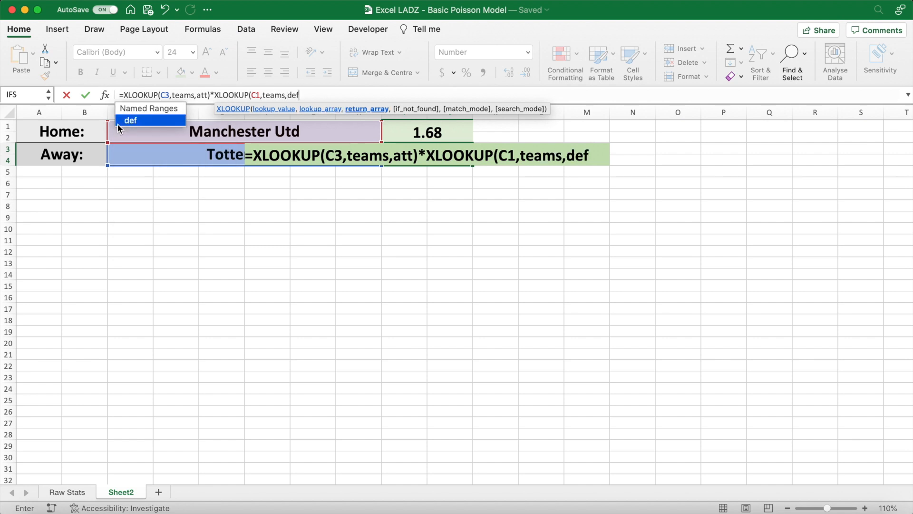
{"action": "type", "text": ")*average"}
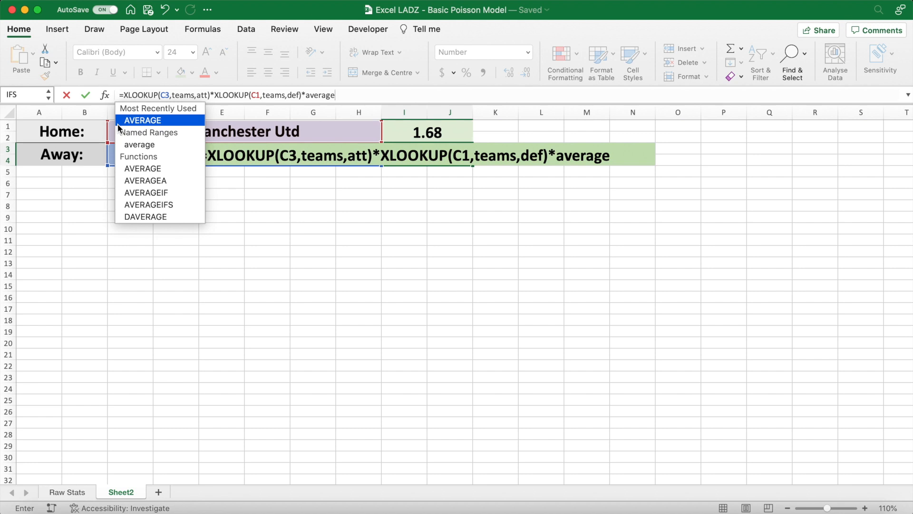
{"action": "key", "text": "Return"}
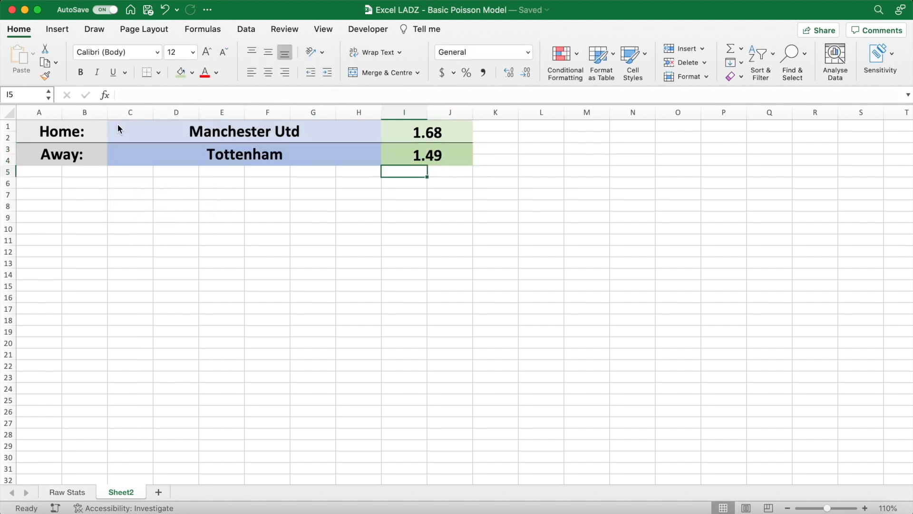
- Test the expected goals formulas by choosing Manchester City as the home team and Everton as the away team
{"action": "left_click", "coordinate": [410, 154]}
{"action": "left_click", "coordinate": [421, 132]}
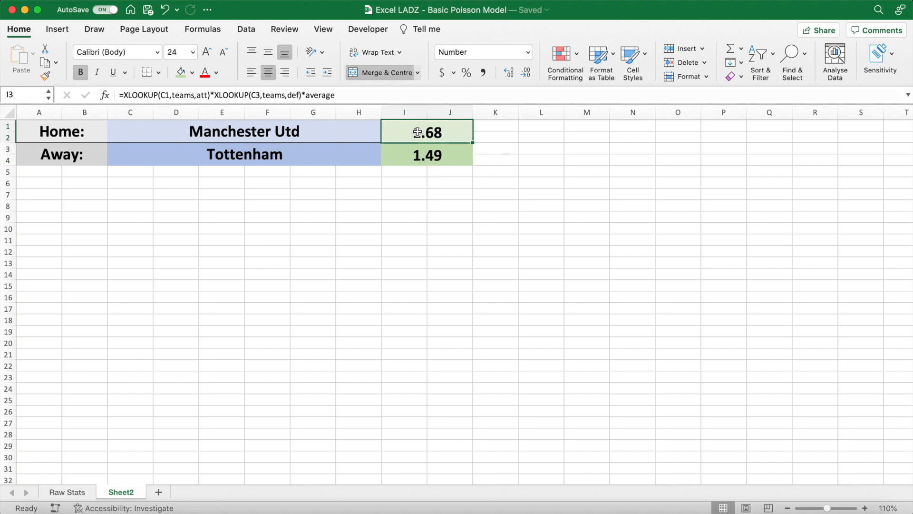
{"action": "left_click", "coordinate": [340, 136]}
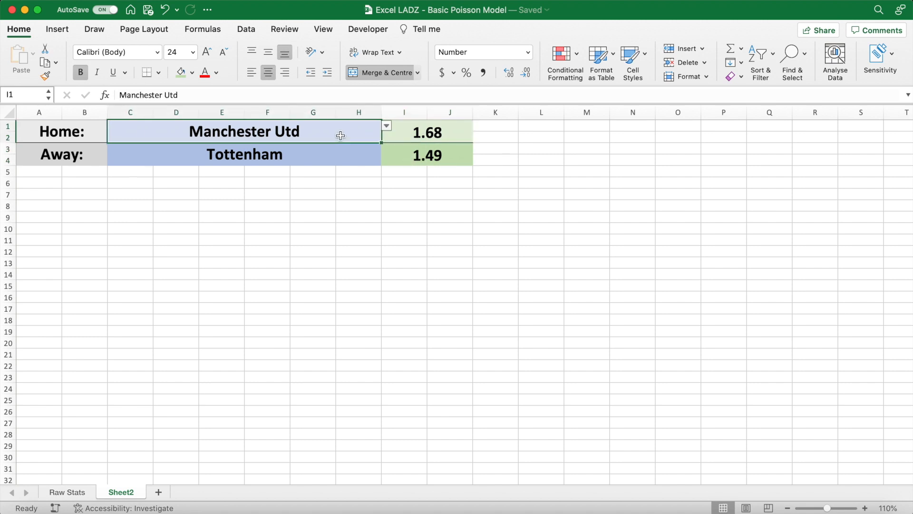
{"action": "left_click", "coordinate": [387, 126]}
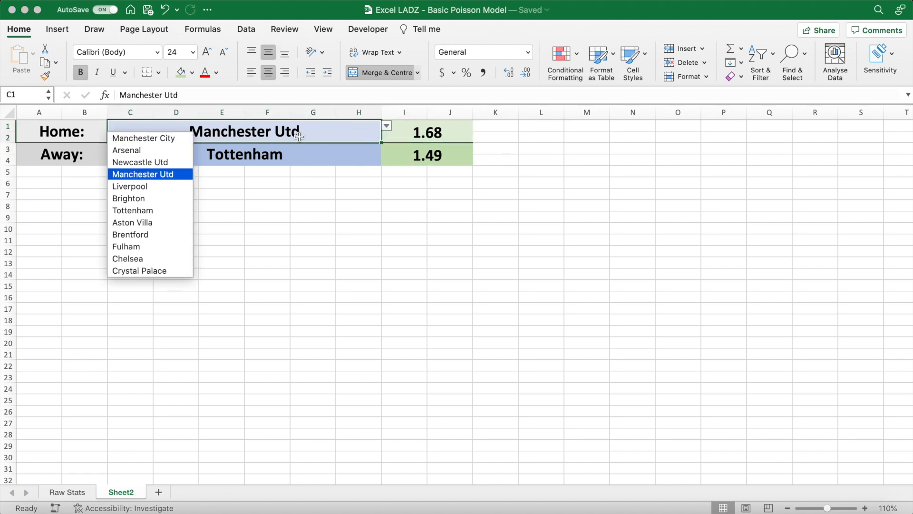
{"action": "left_click", "coordinate": [184, 145]}
{"action": "left_click", "coordinate": [278, 154]}
{"action": "left_click", "coordinate": [387, 145]}
{"action": "scroll", "coordinate": [157, 210], "scroll_direction": "down", "scroll_amount": 5}
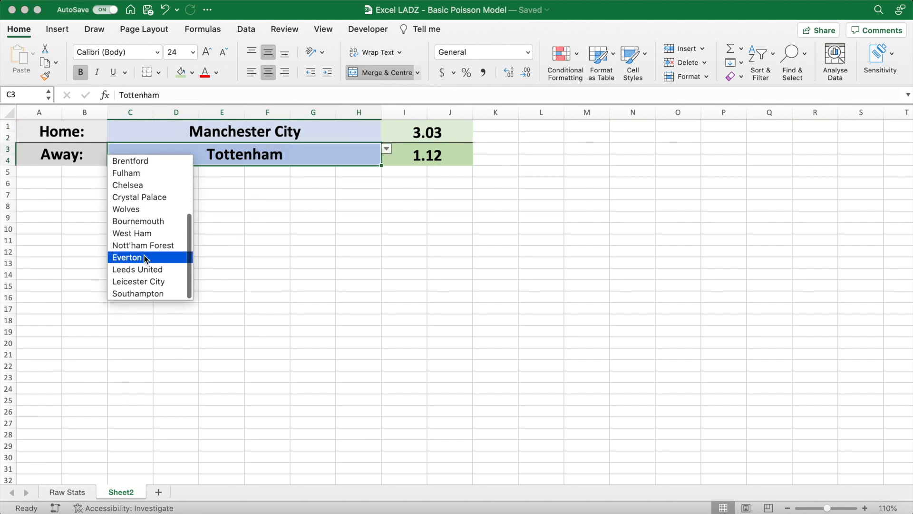
{"action": "left_click", "coordinate": [144, 253]}
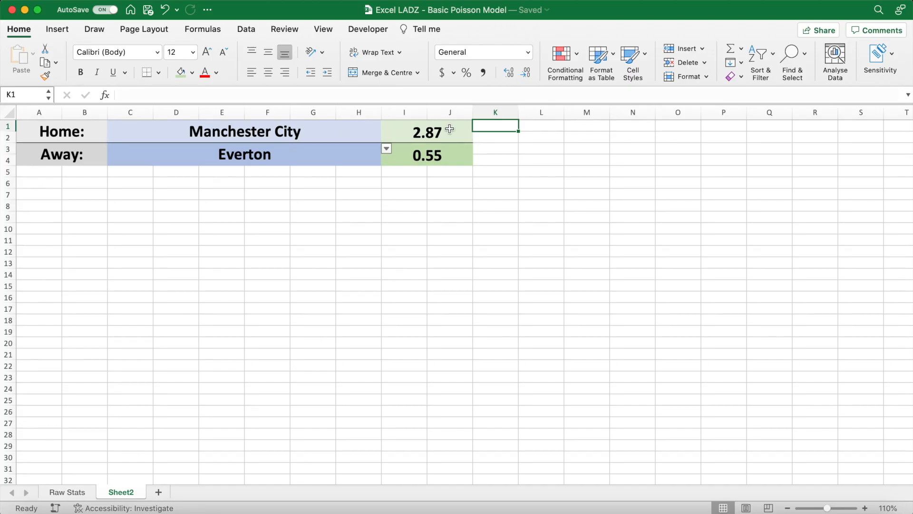
{"action": "left_click", "coordinate": [449, 129]}
{"action": "left_click", "coordinate": [450, 159]}
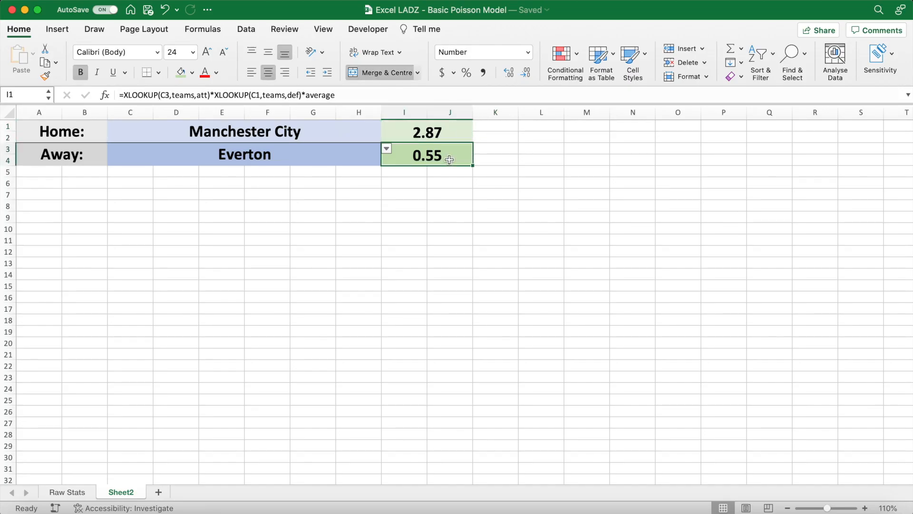
{"action": "left_click", "coordinate": [503, 140]}
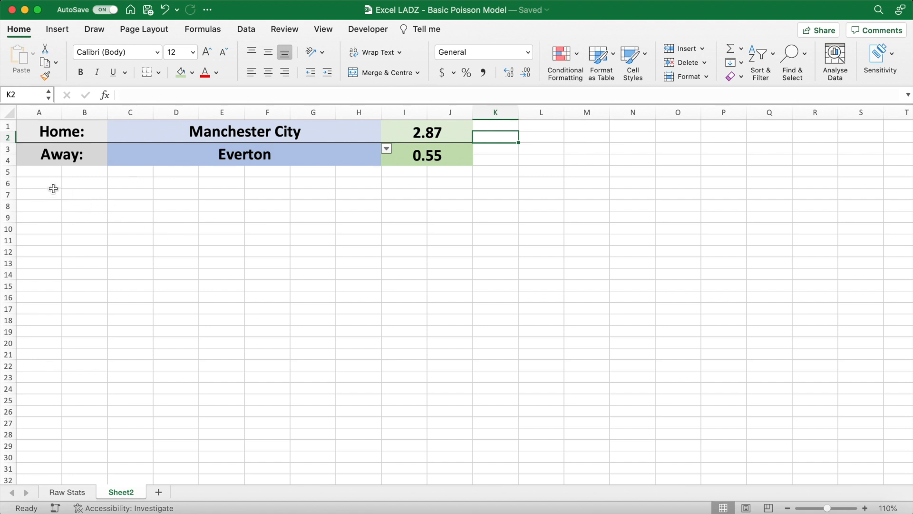
- Merge A6:R7 into a vertically centred heading cell with 24-point bold text and the same green fill as I3
{"action": "left_click_drag", "start_coordinate": [36, 183], "coordinate": [820, 191]}
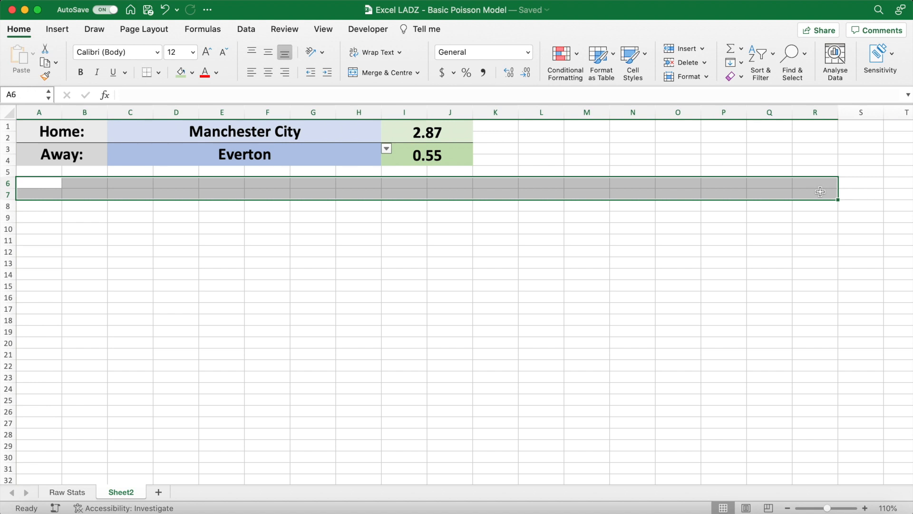
{"action": "left_click", "coordinate": [389, 72]}
{"action": "left_click", "coordinate": [268, 53]}
{"action": "left_click", "coordinate": [193, 52]}
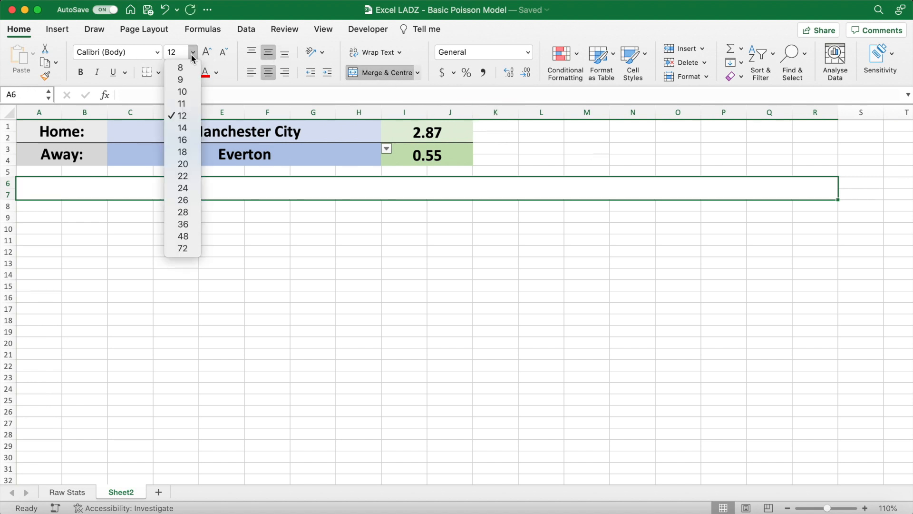
{"action": "left_click", "coordinate": [183, 188]}
{"action": "left_click", "coordinate": [193, 72]}
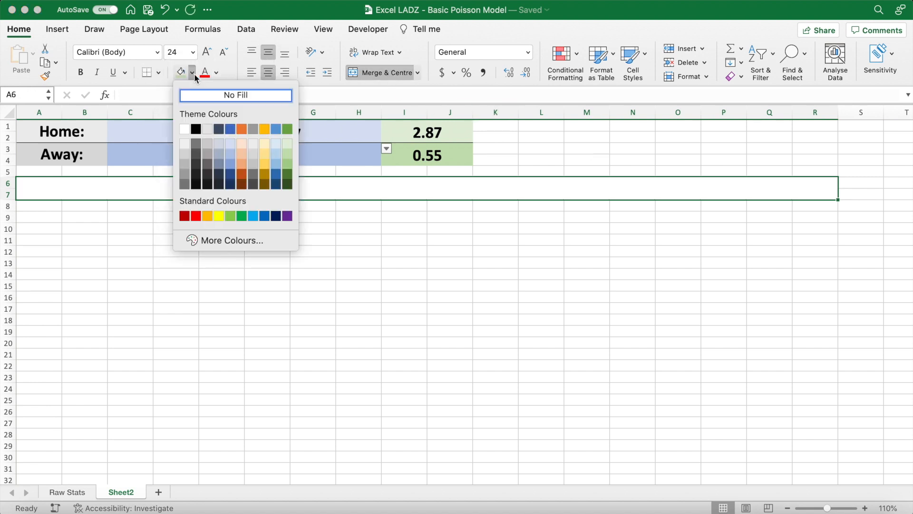
{"action": "left_click", "coordinate": [286, 154]}
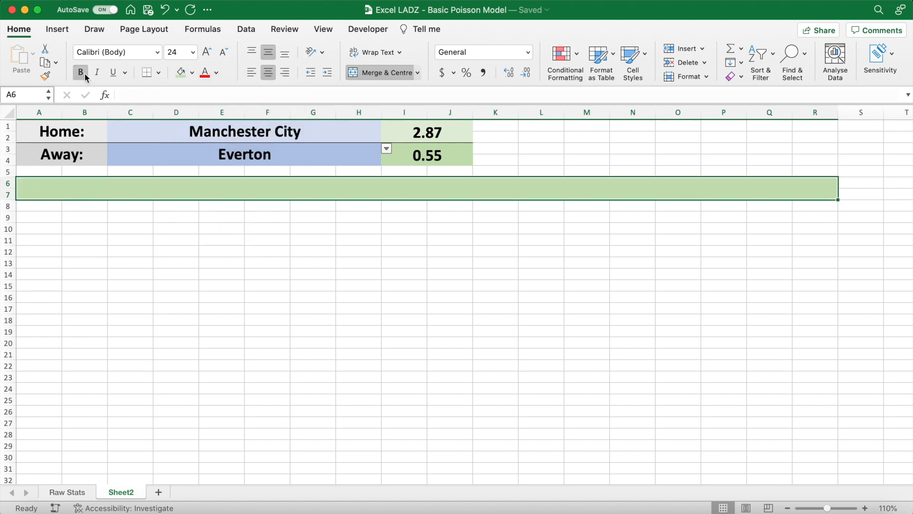
- Enter the heading Poisson Distribution in the merged cell A6:R7
{"action": "type", "text": "Poisson Distribution"}
{"action": "key", "text": "Return"}
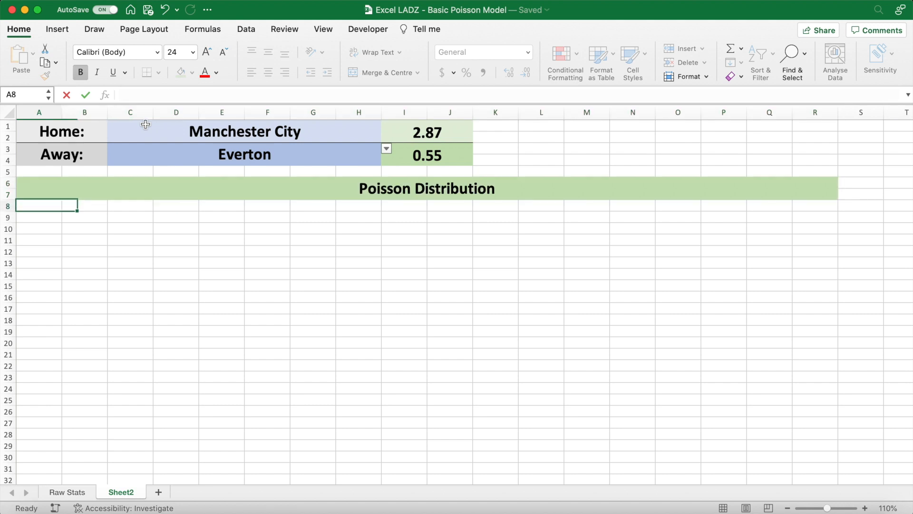
- Enter the bold column header Goals in A9
{"action": "key", "text": "Down"}
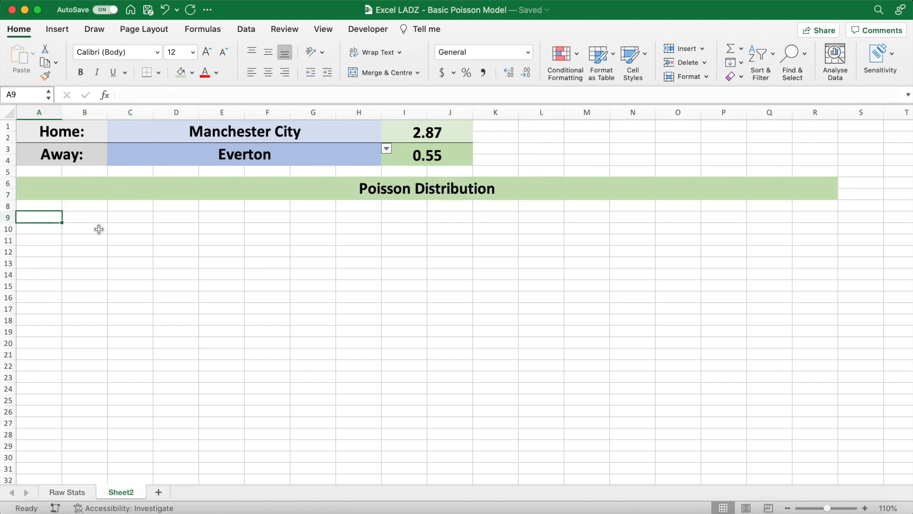
{"action": "key", "text": "super+b"}
{"action": "type", "text": "Goals"}
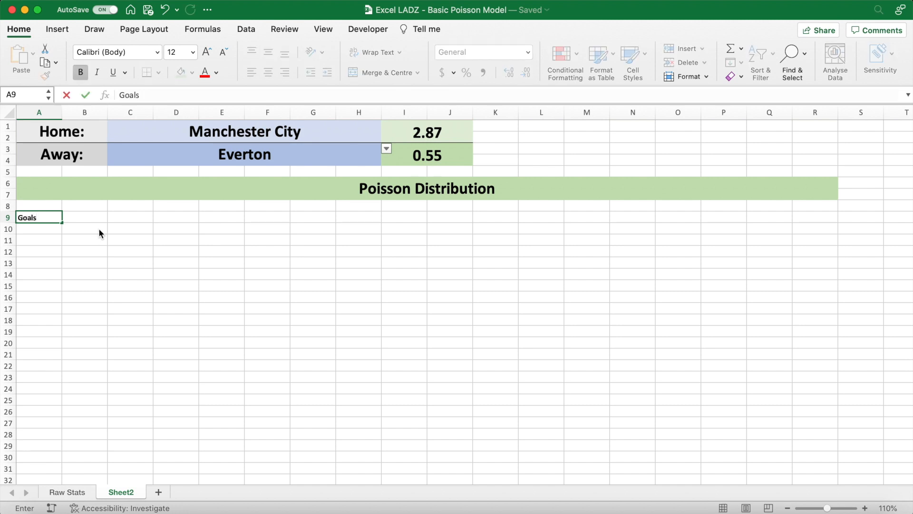
{"action": "key", "text": "Return"}
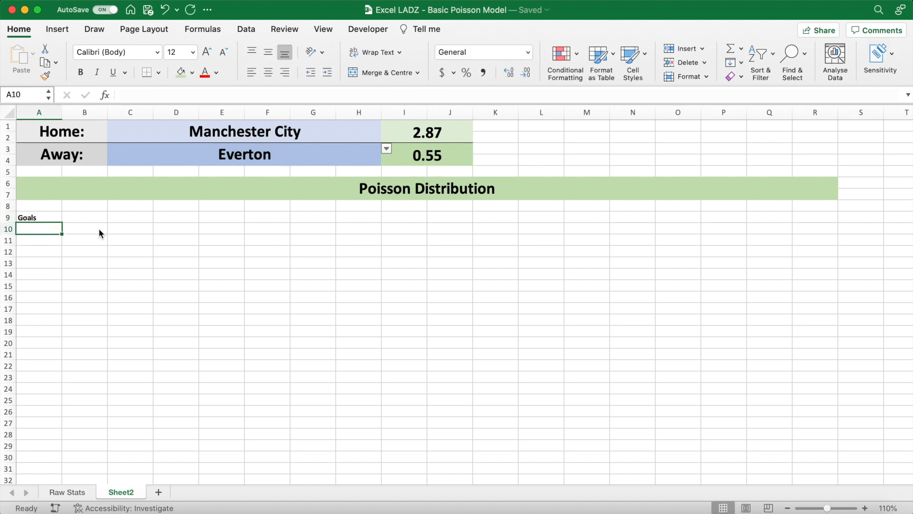
- List the goal counts 0 to 10 in A10:A20 under the Goals header
{"action": "type", "text": "0"}
{"action": "key", "text": "Return"}
{"action": "type", "text": "1"}
{"action": "key", "text": "Return"}
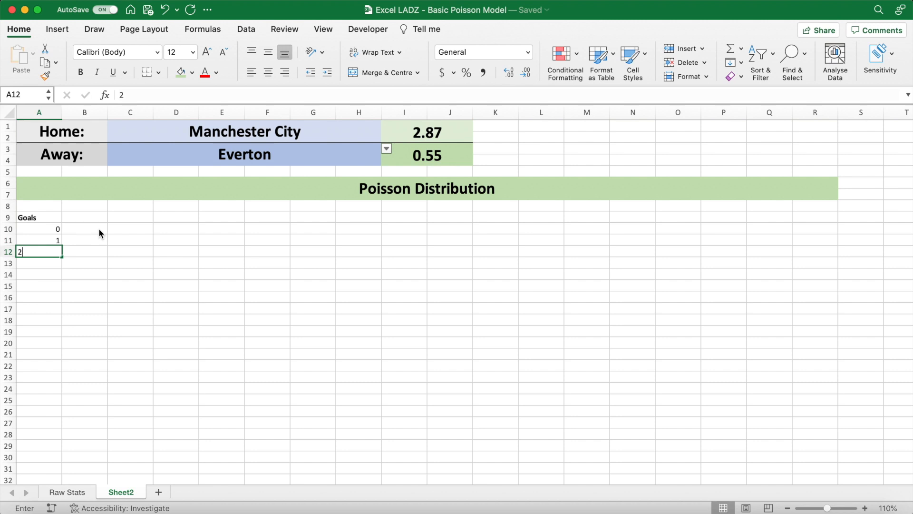
{"action": "type", "text": "2"}
{"action": "key", "text": "Return"}
{"action": "type", "text": "3 4 5 6 "}
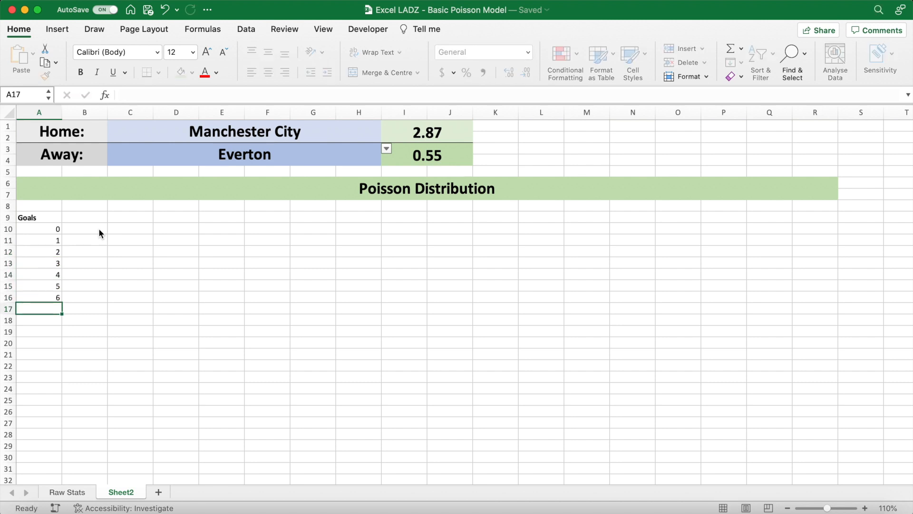
{"action": "type", "text": "7 8"}
{"action": "key", "text": "Return"}
{"action": "type", "text": "9"}
{"action": "key", "text": "Return"}
{"action": "type", "text": "10"}
{"action": "key", "text": "Return"}
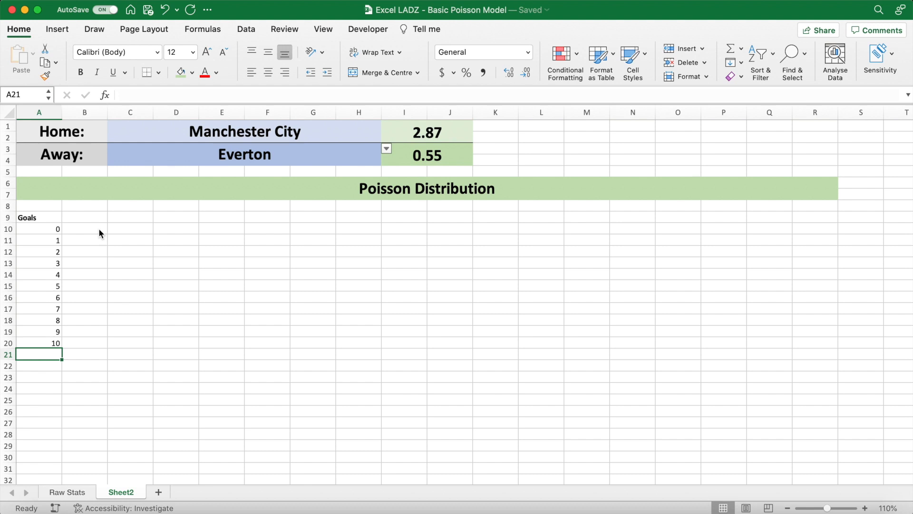
- Enter the formula =C1&" Goals" in B9 as the home team's column header
{"action": "left_click", "coordinate": [95, 217]}
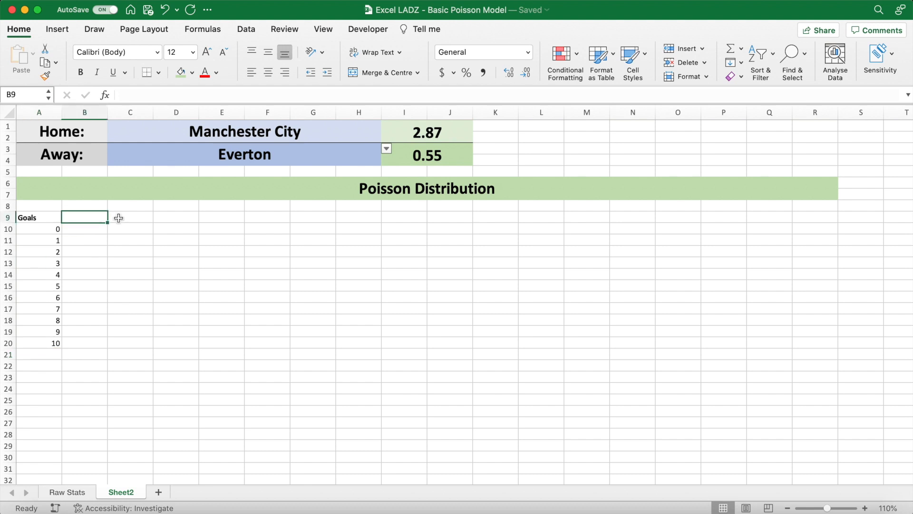
{"action": "type", "text": "="}
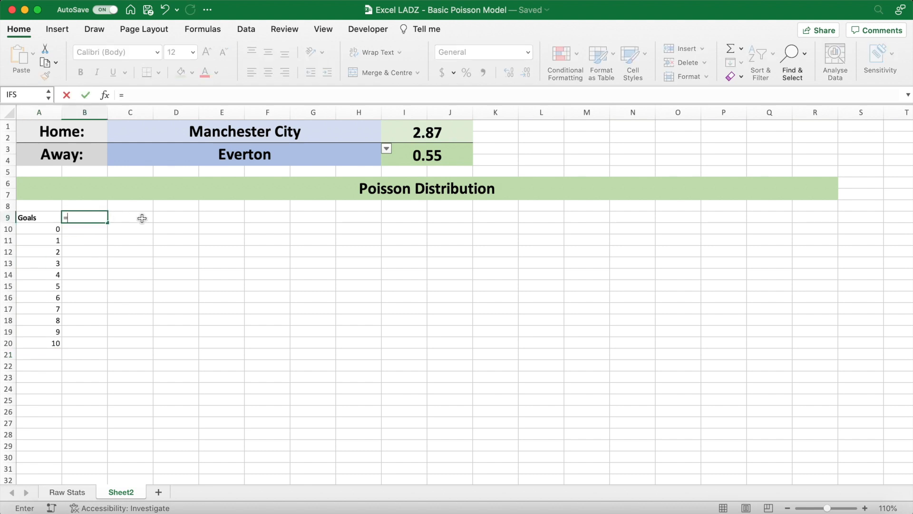
{"action": "left_click", "coordinate": [123, 126]}
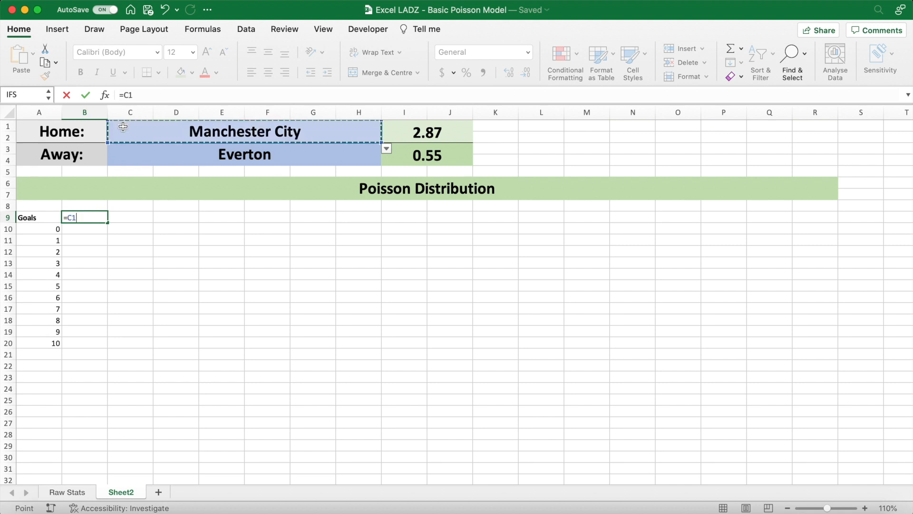
{"action": "type", "text": "&\" Goals"}
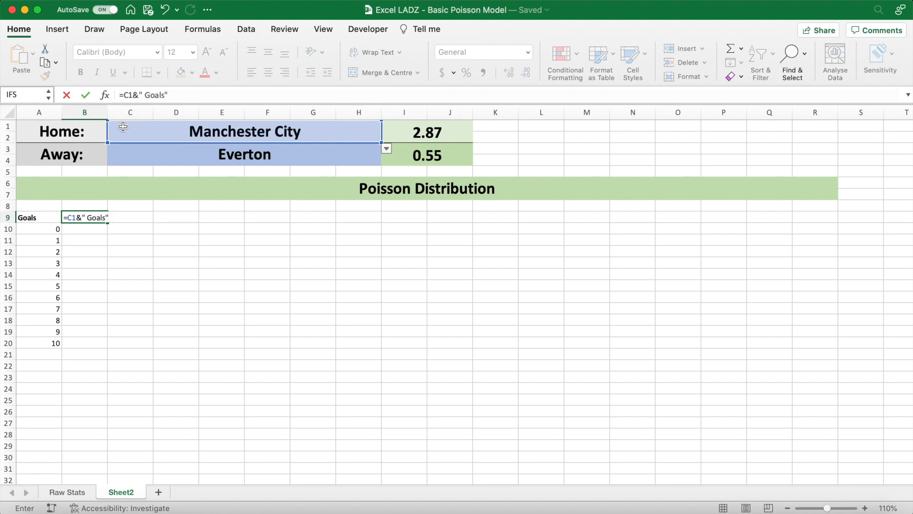
{"action": "key", "text": "Return"}
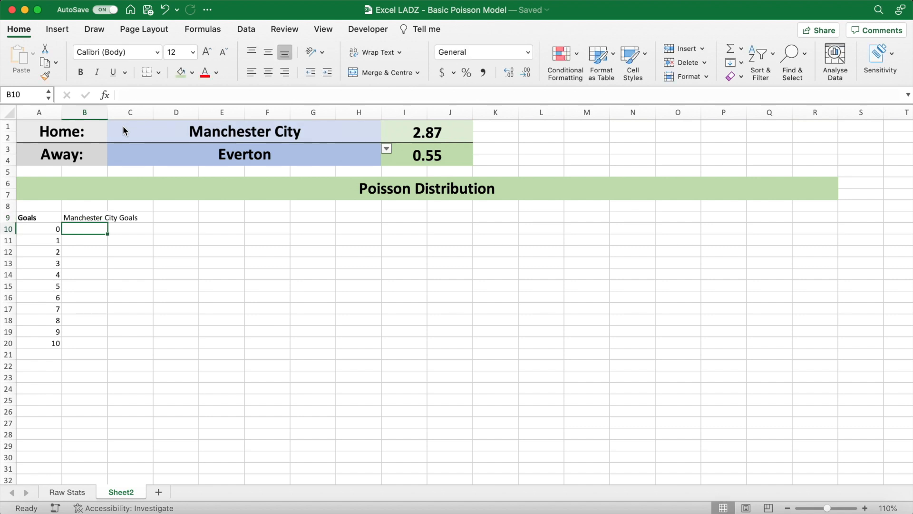
- Widen column B to fit its header and make the whole of row 9 bold
{"action": "left_click_drag", "start_coordinate": [108, 112], "coordinate": [144, 112]}
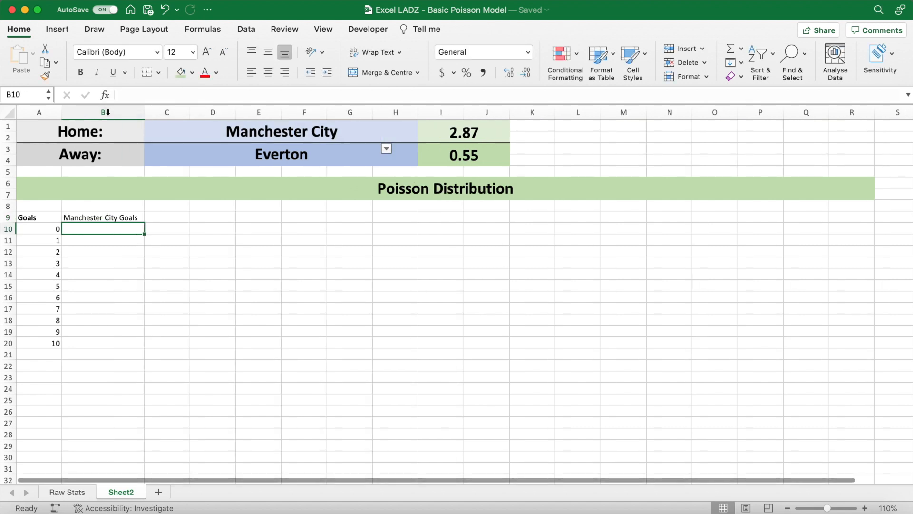
{"action": "left_click", "coordinate": [68, 217]}
{"action": "key", "text": "super+b"}
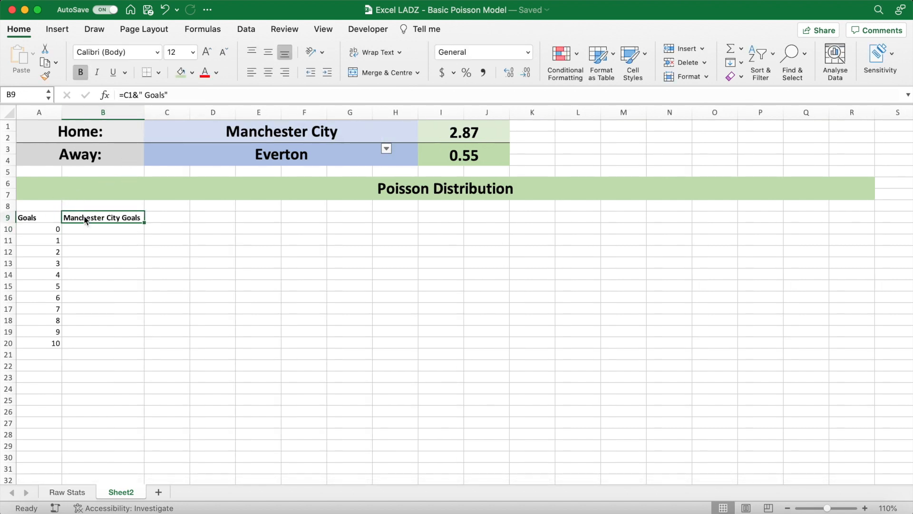
{"action": "left_click", "coordinate": [167, 215]}
{"action": "left_click", "coordinate": [8, 217]}
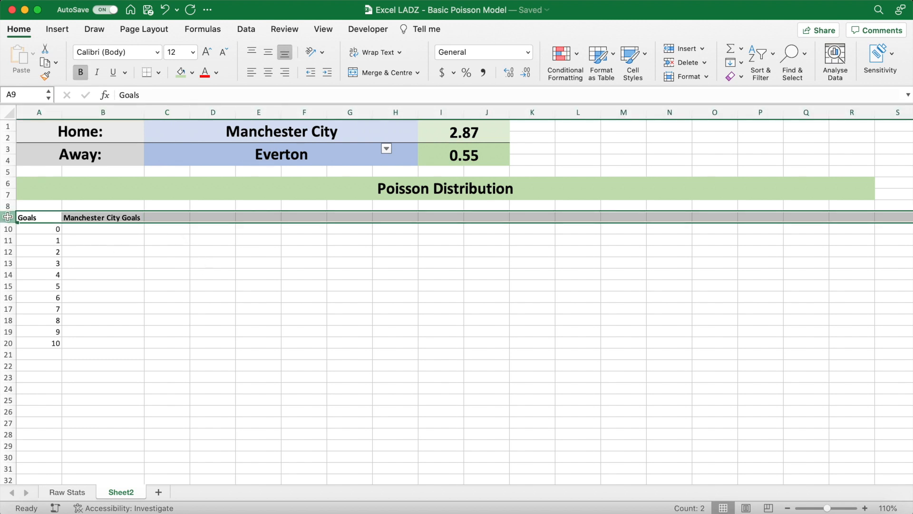
{"action": "left_click", "coordinate": [169, 231]}
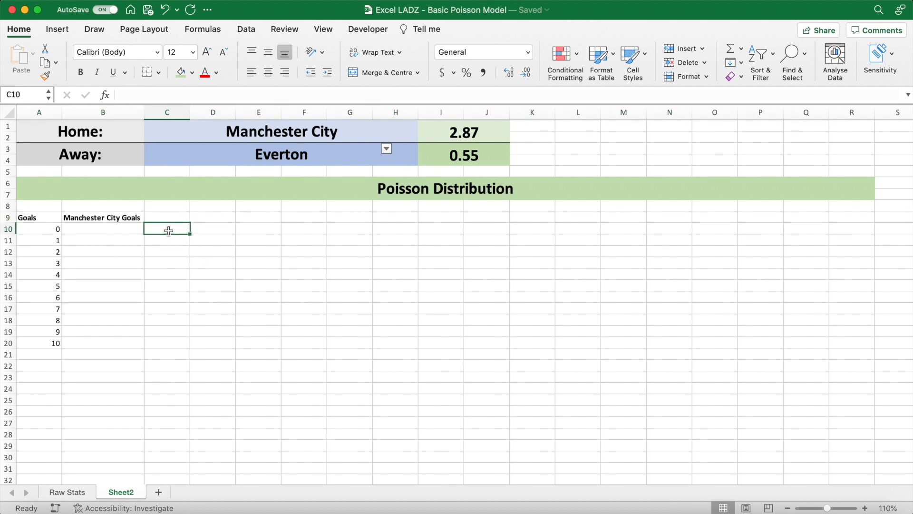
- Enter the away team's column header in C9 with the formula =C3&" Goals" and widen column C to fit it
{"action": "left_click", "coordinate": [171, 217]}
{"action": "type", "text": "="}
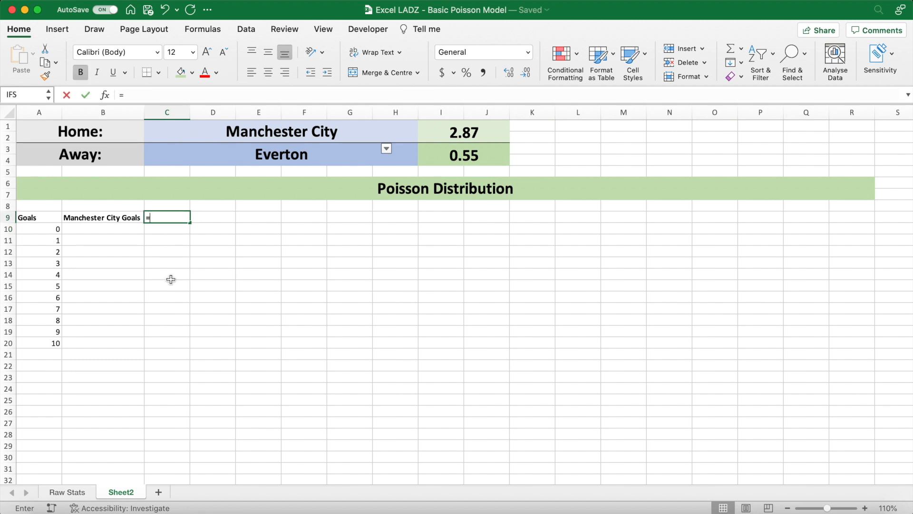
{"action": "left_click", "coordinate": [164, 151]}
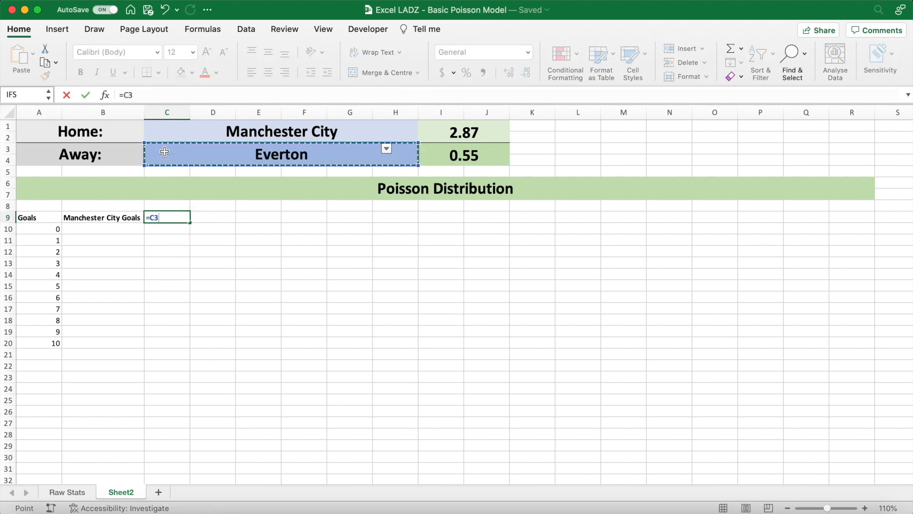
{"action": "type", "text": "&\" Goals"}
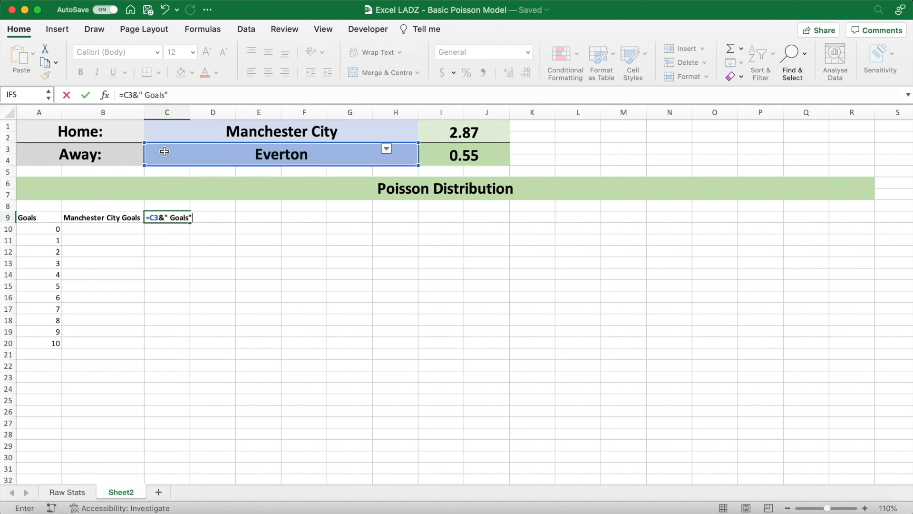
{"action": "key", "text": "Return"}
{"action": "left_click_drag", "start_coordinate": [190, 112], "coordinate": [221, 112]}
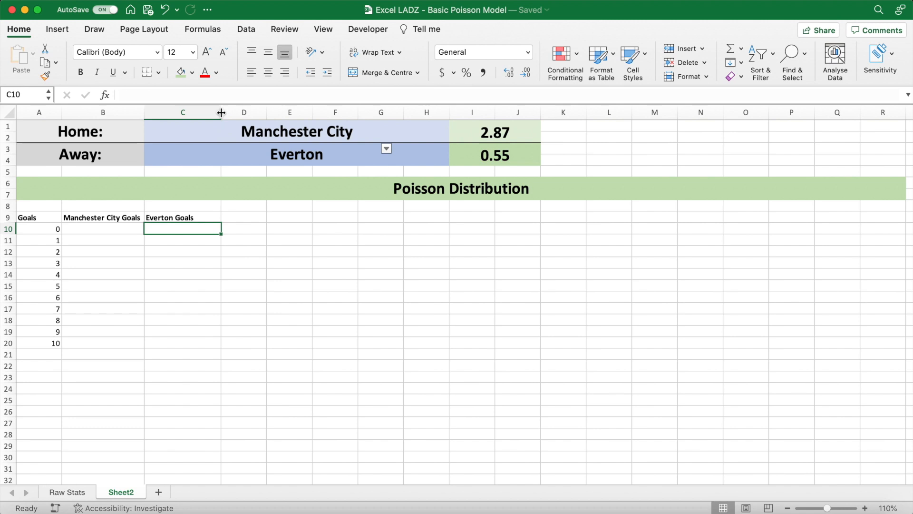
{"action": "left_click", "coordinate": [231, 219]}
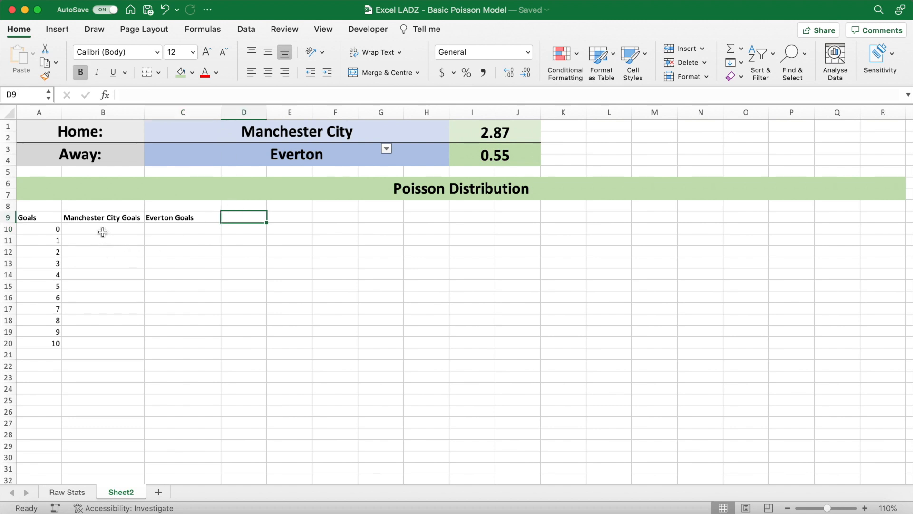
{"action": "left_click", "coordinate": [99, 217]}
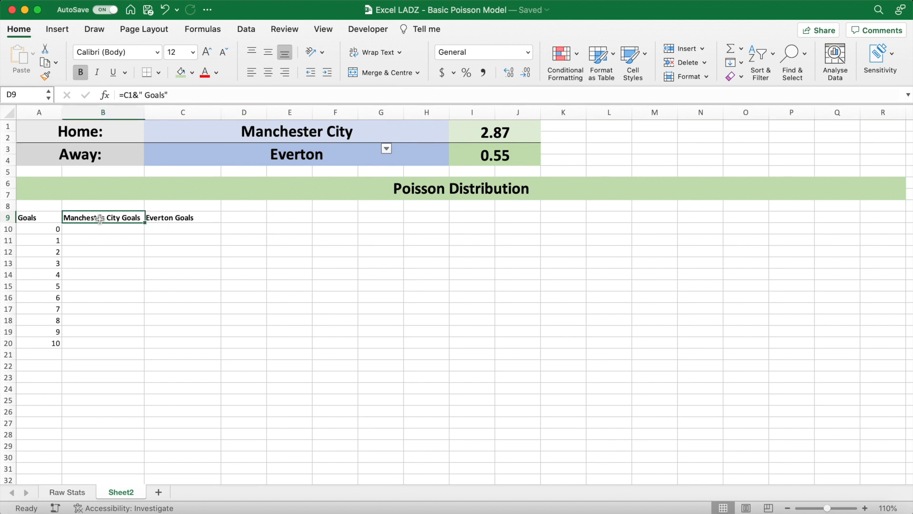
{"action": "left_click", "coordinate": [104, 229]}
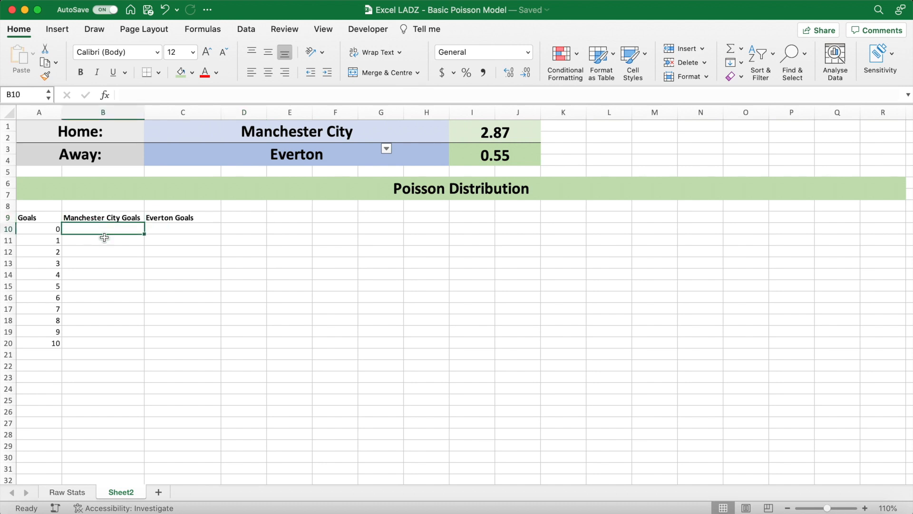
{"action": "left_click", "coordinate": [102, 238]}
{"action": "left_click", "coordinate": [100, 251]}
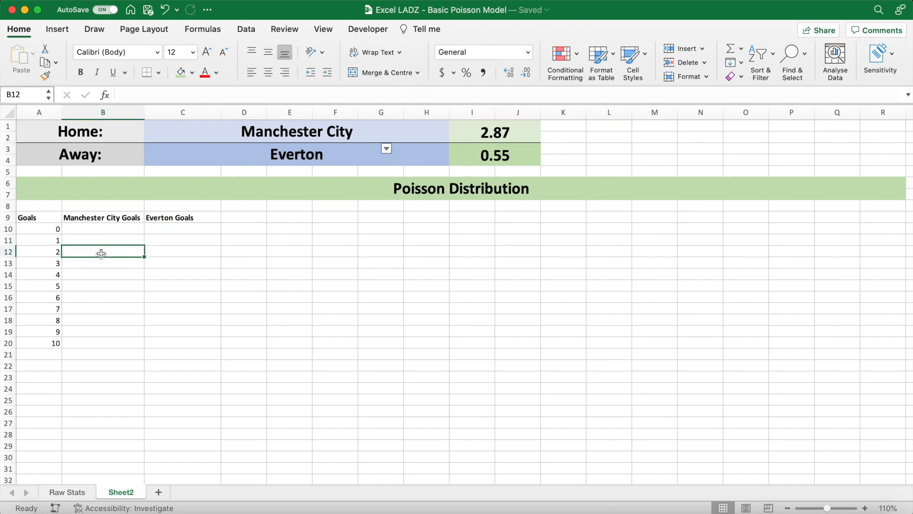
{"action": "left_click", "coordinate": [92, 343]}
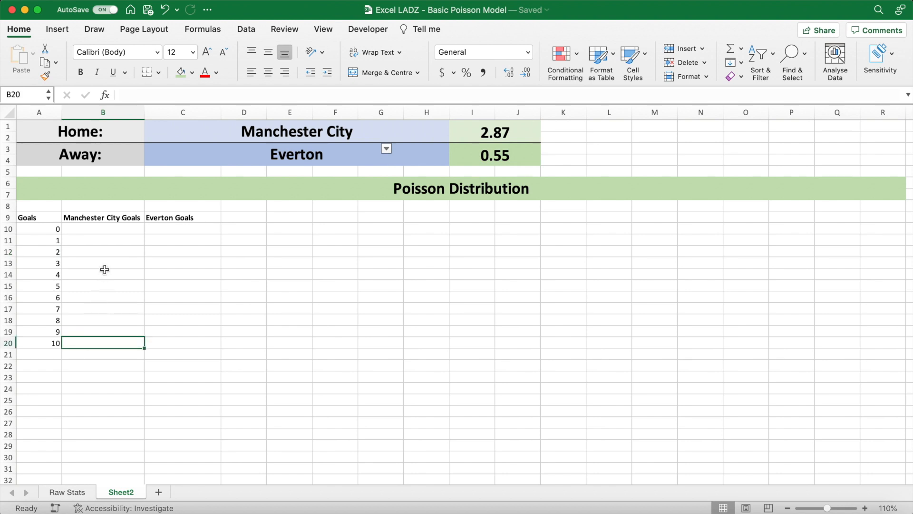
- Write the formula =POISSON.DIST(A10,I1,FALSE) in B10 for the home team's probability of scoring zero goals
{"action": "left_click", "coordinate": [106, 230]}
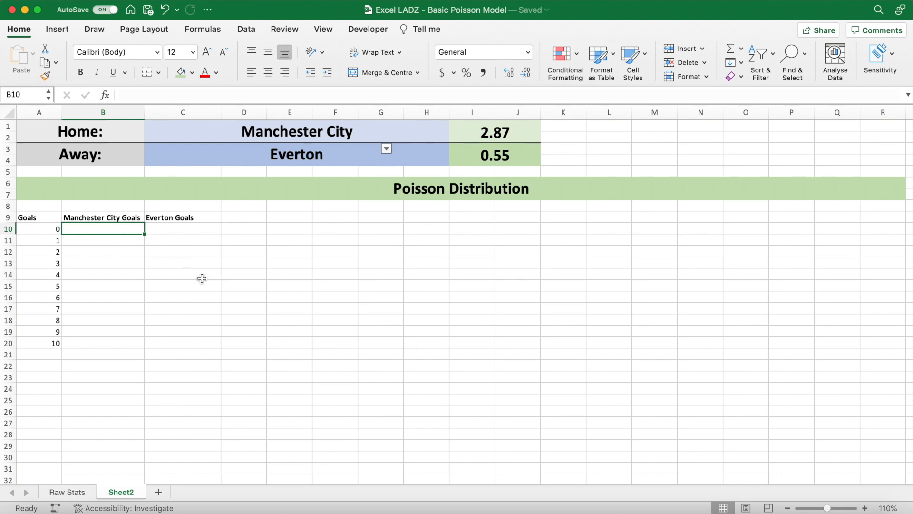
{"action": "type", "text": "=P"}
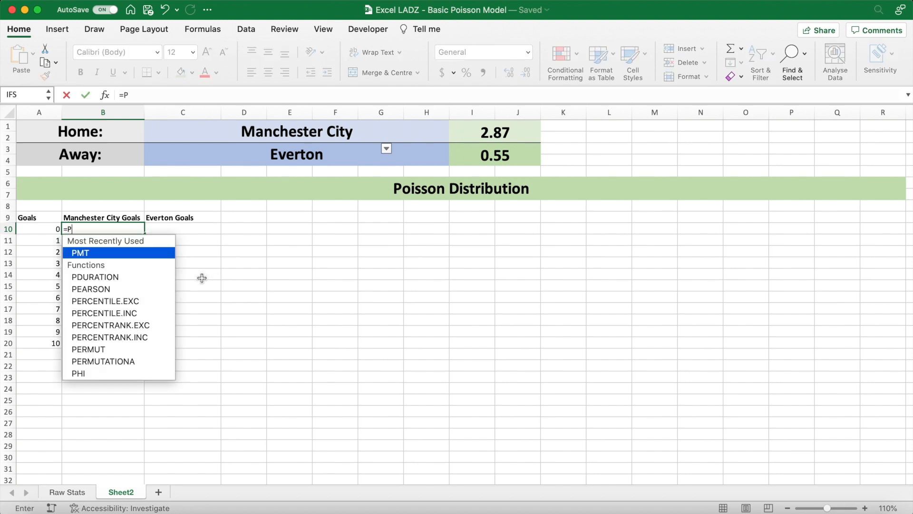
{"action": "type", "text": "OISSON"}
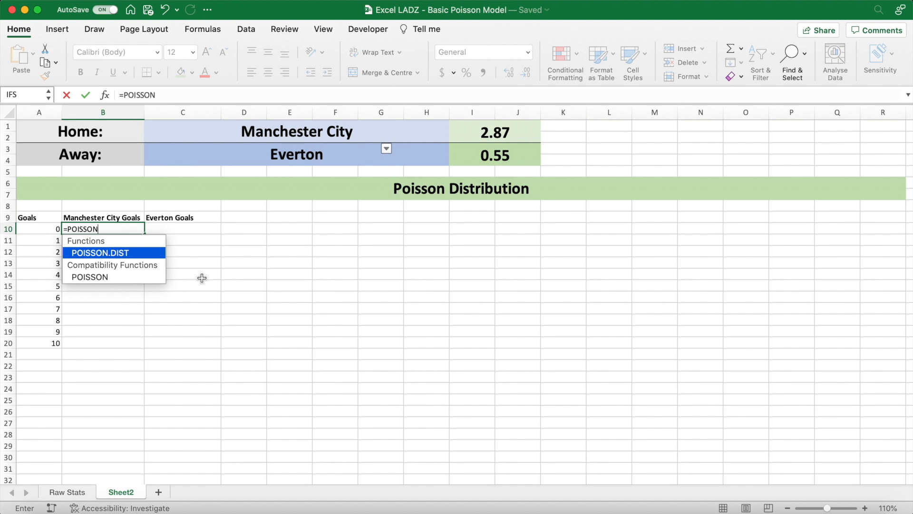
{"action": "type", "text": ".DIST"}
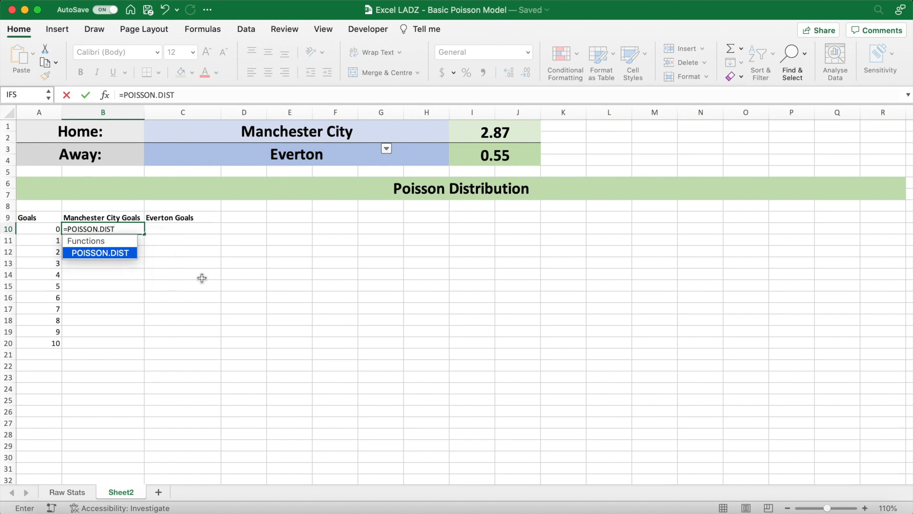
{"action": "type", "text": "("}
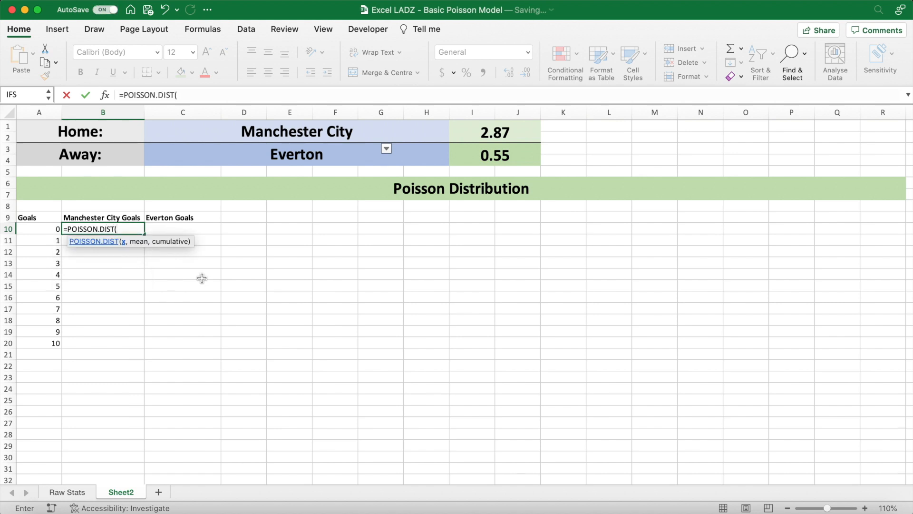
{"action": "left_click", "coordinate": [51, 229]}
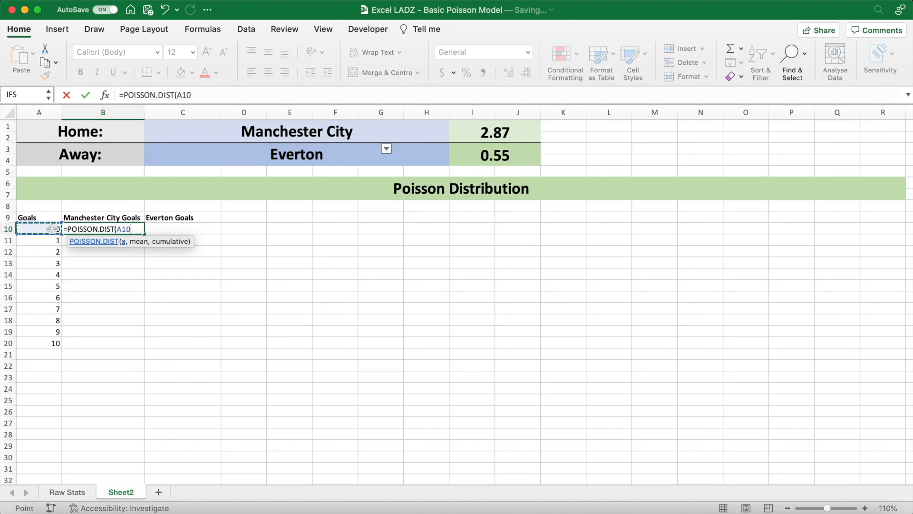
{"action": "type", "text": ","}
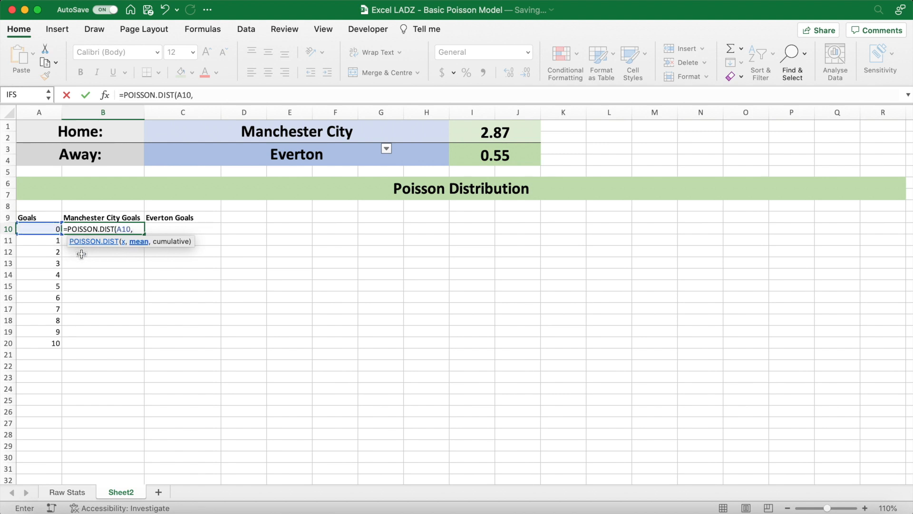
{"action": "left_click", "coordinate": [468, 128]}
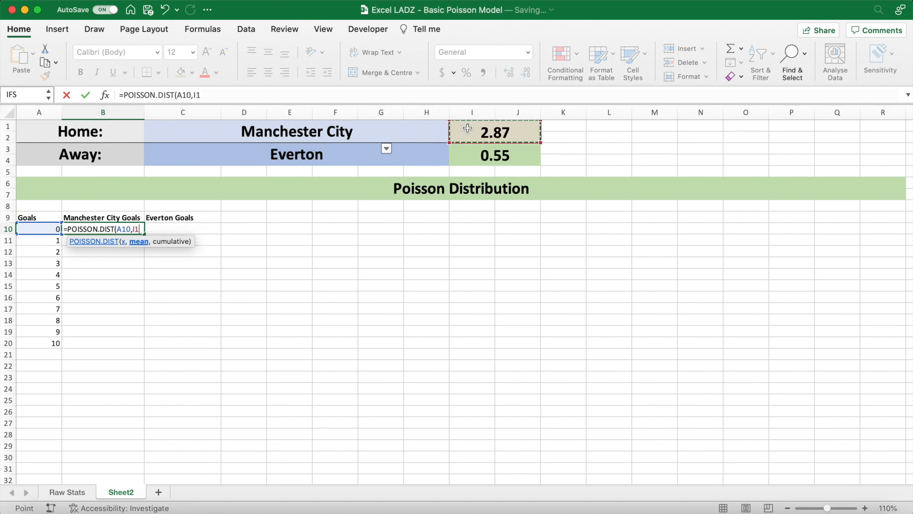
{"action": "type", "text": ","}
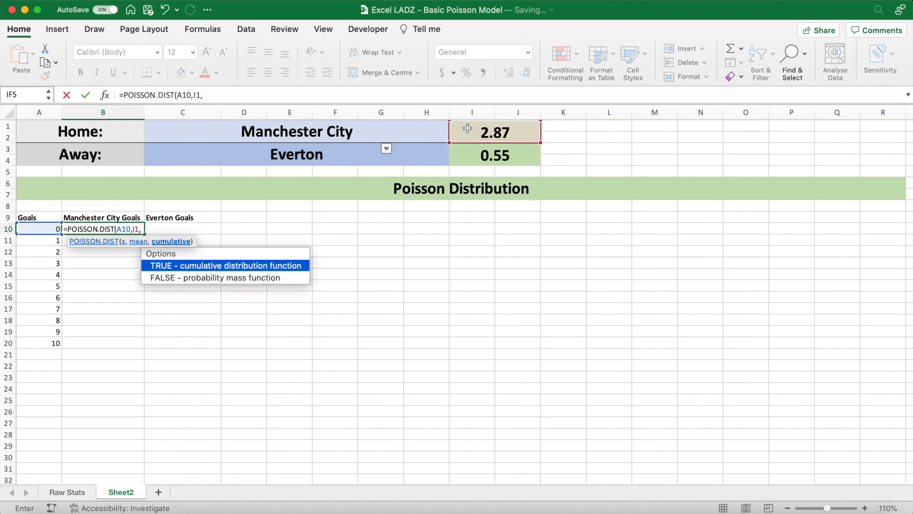
{"action": "type", "text": "FALSE)"}
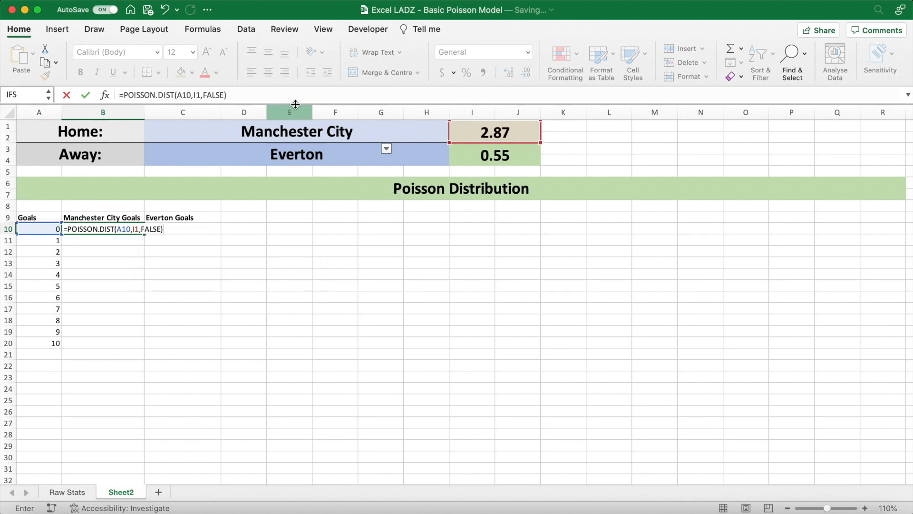
- Make the mean reference in the B10 formula absolute as $I$1, keeping A10 relative, and commit the formula
{"action": "left_click", "coordinate": [198, 95]}
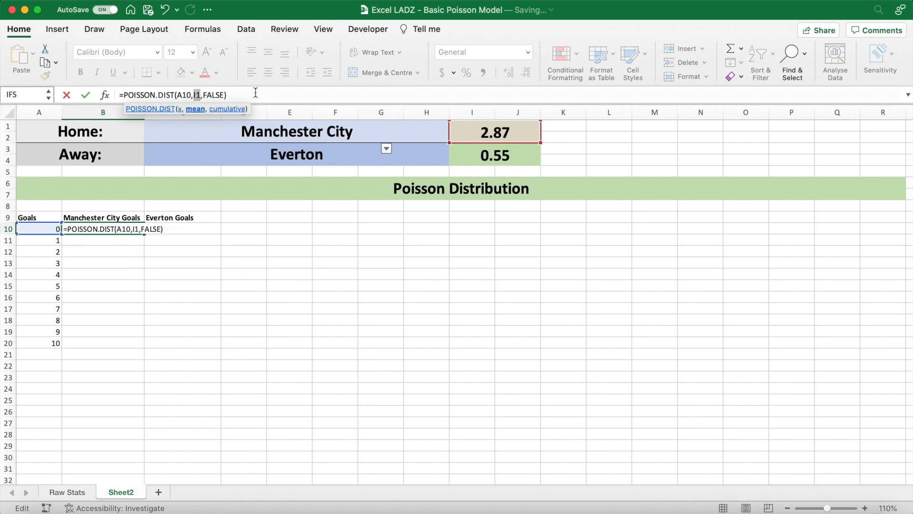
{"action": "key", "text": "F4"}
{"action": "left_click", "coordinate": [178, 95]}
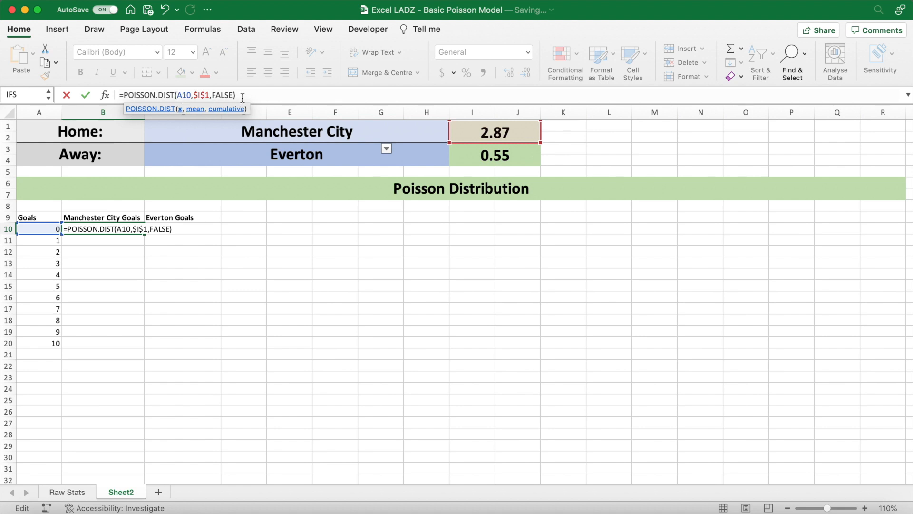
{"action": "key", "text": "Return"}
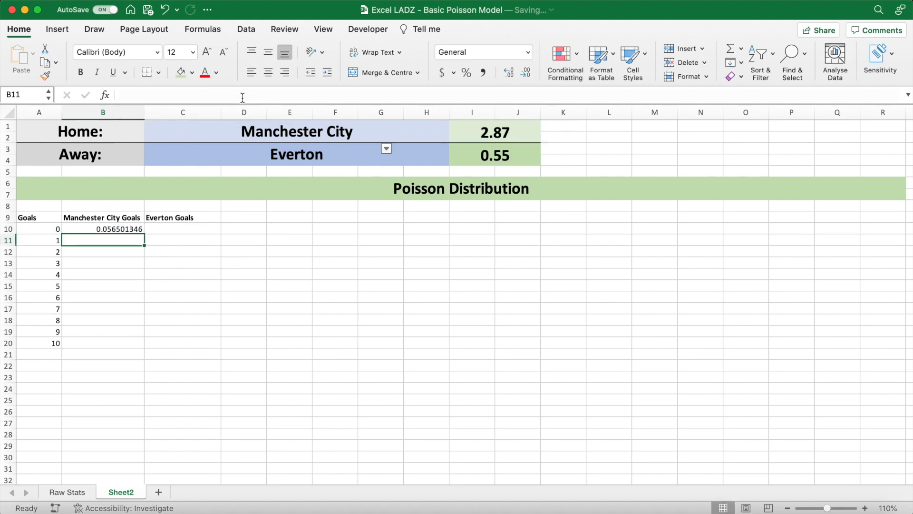
- Fill the B10 formula down to B20 and format the range as percentages with two decimal places
{"action": "left_click", "coordinate": [133, 230]}
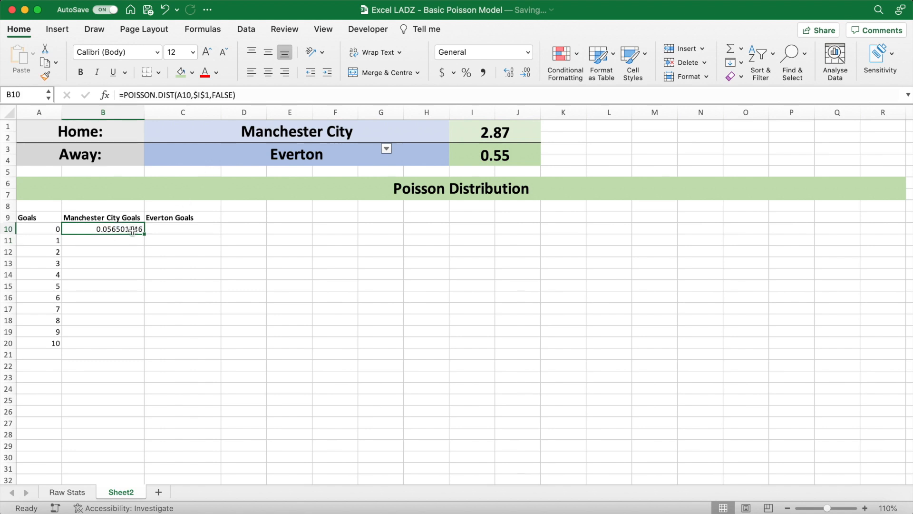
{"action": "left_click_drag", "start_coordinate": [144, 234], "coordinate": [130, 346]}
{"action": "left_click", "coordinate": [467, 73]}
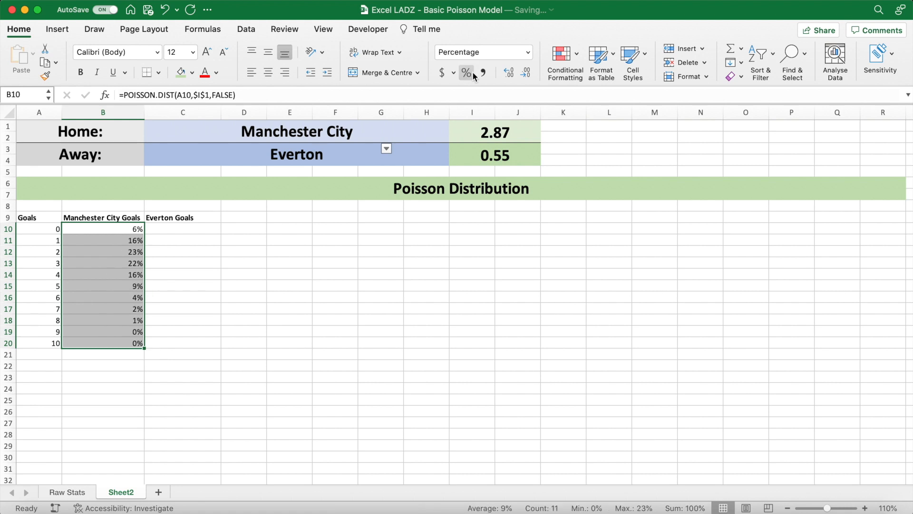
{"action": "left_click", "coordinate": [509, 72]}
{"action": "left_click", "coordinate": [509, 72]}
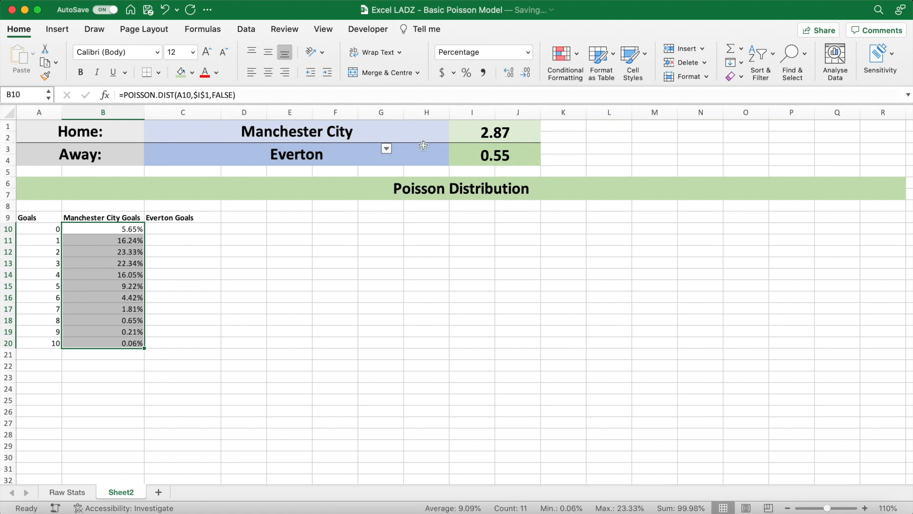
{"action": "left_click", "coordinate": [259, 233]}
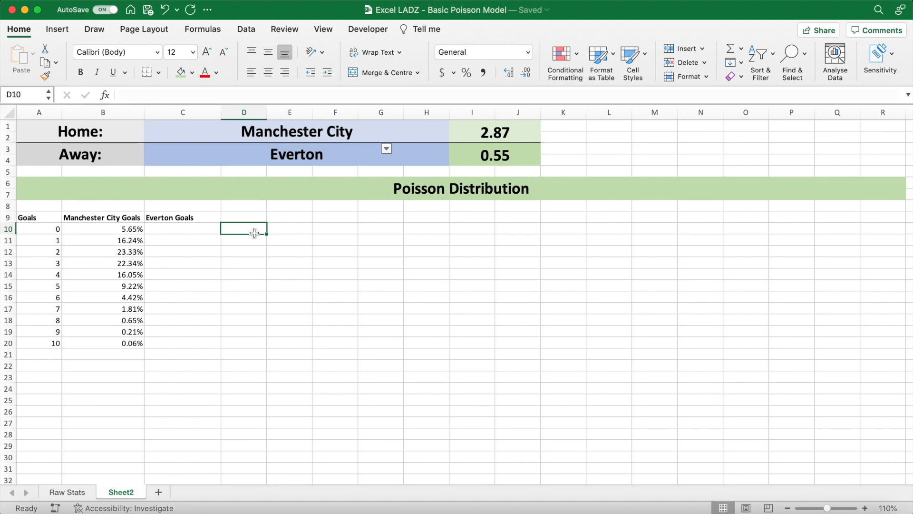
- Examine the home team's probabilities in B10:B20 against the matching goal counts in column A
{"action": "left_click", "coordinate": [120, 228]}
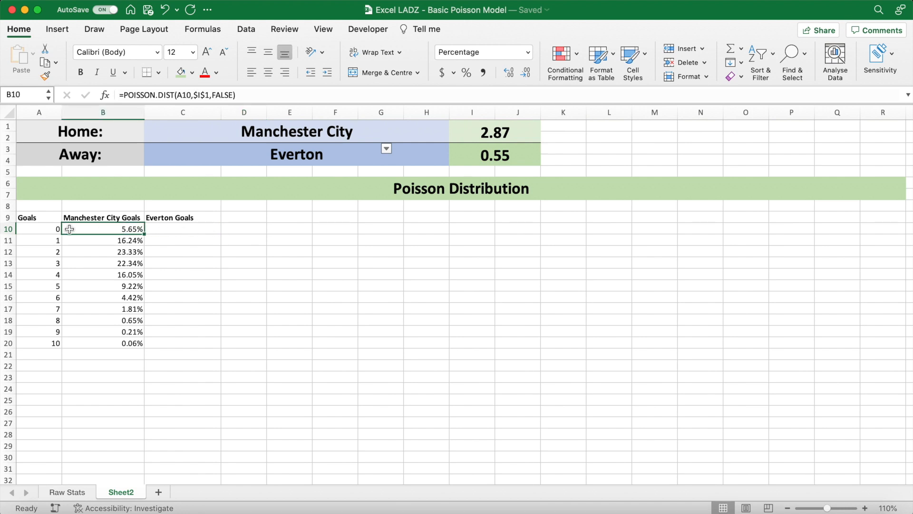
{"action": "left_click", "coordinate": [46, 229]}
{"action": "left_click", "coordinate": [95, 242]}
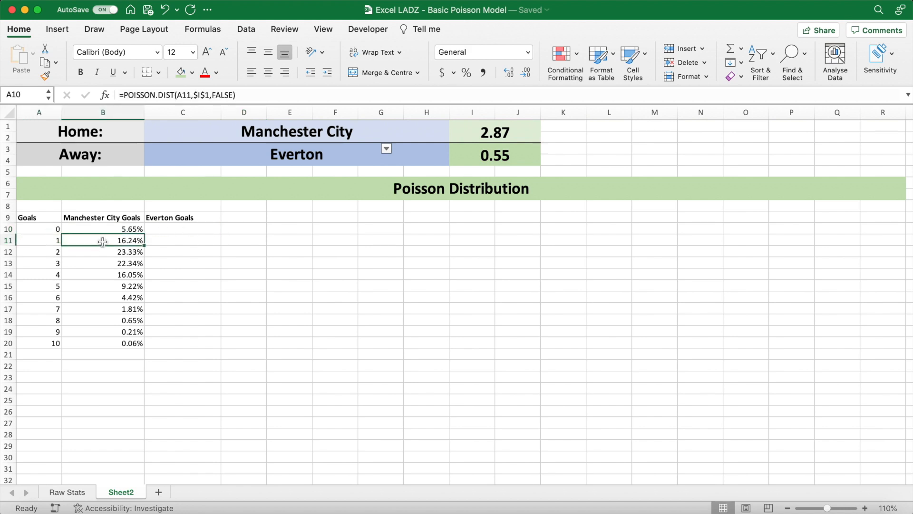
{"action": "left_click", "coordinate": [58, 240]}
{"action": "left_click", "coordinate": [108, 343]}
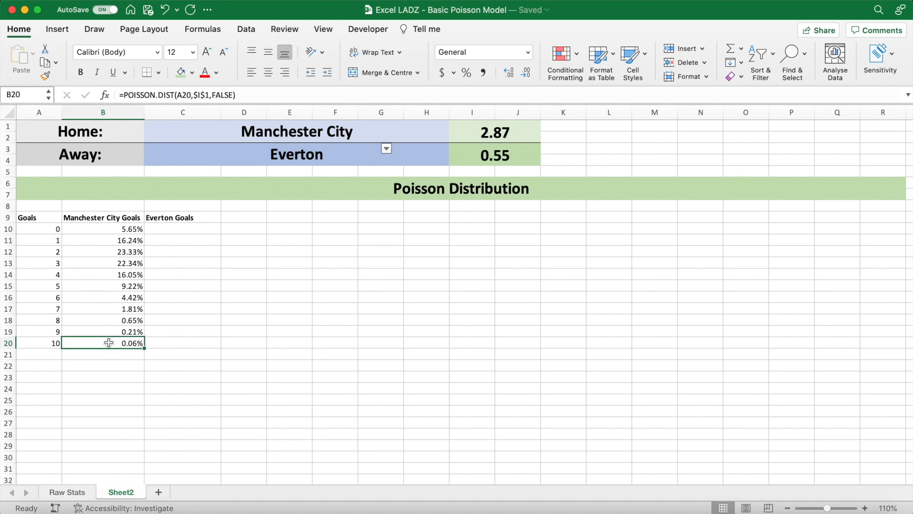
{"action": "left_click", "coordinate": [50, 343]}
{"action": "left_click_drag", "start_coordinate": [126, 229], "coordinate": [126, 343]}
{"action": "left_click", "coordinate": [130, 253]}
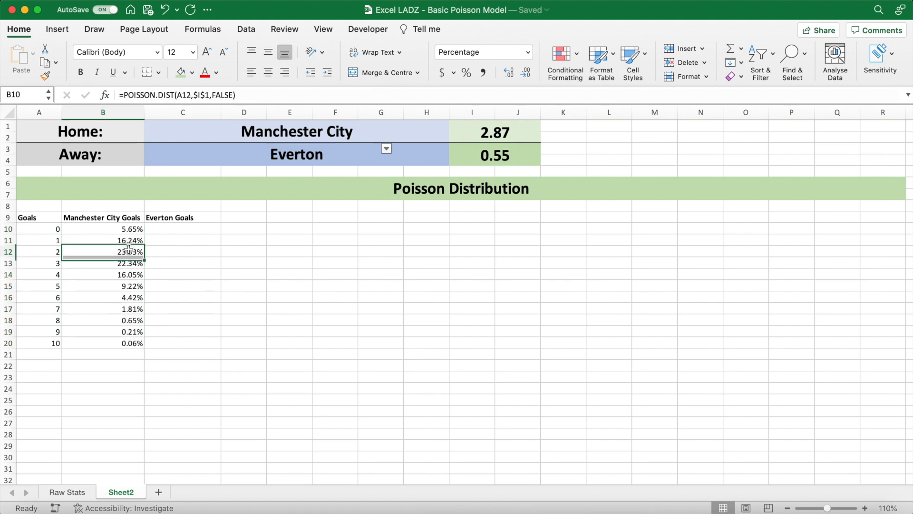
{"action": "left_click", "coordinate": [48, 253]}
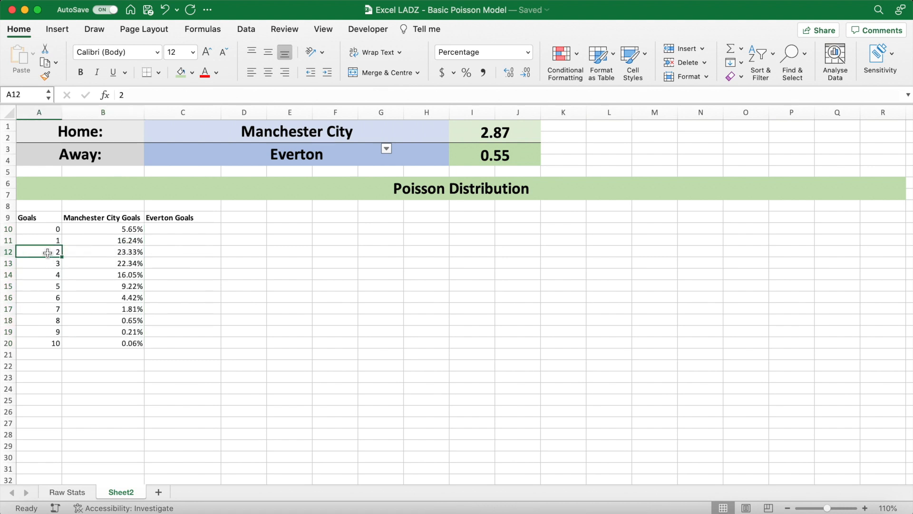
- Write the formula =POISSON.DIST(A10,I3,FALSE) in C10 for the away team's probability of scoring zero goals
{"action": "left_click", "coordinate": [182, 230]}
{"action": "type", "text": "=POISSO"}
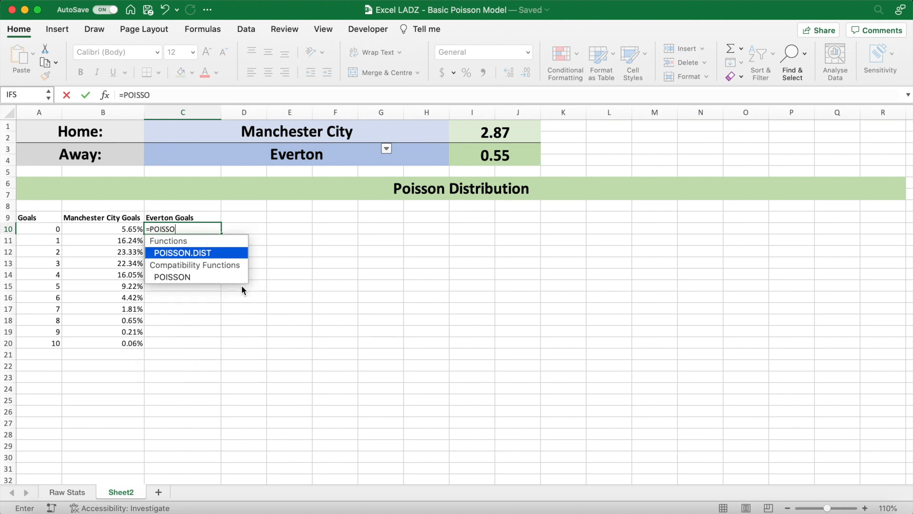
{"action": "type", "text": "N.DIST("}
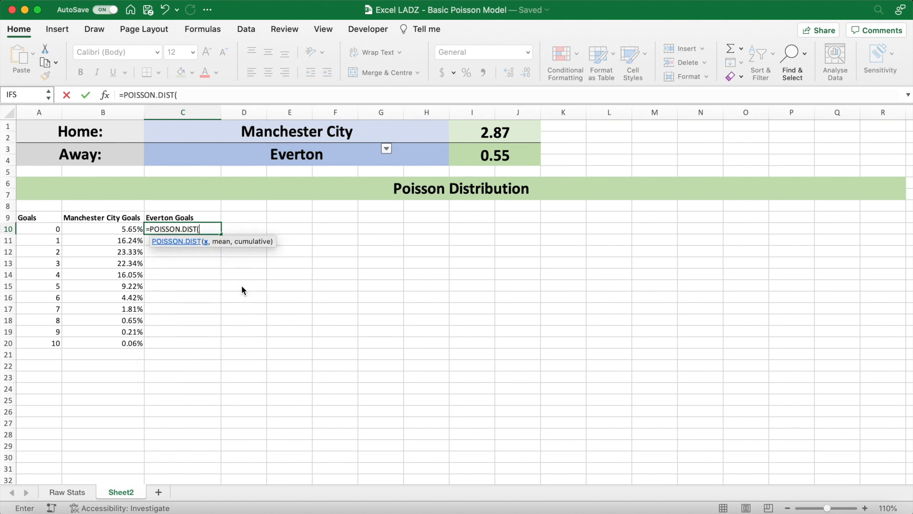
{"action": "left_click", "coordinate": [54, 231]}
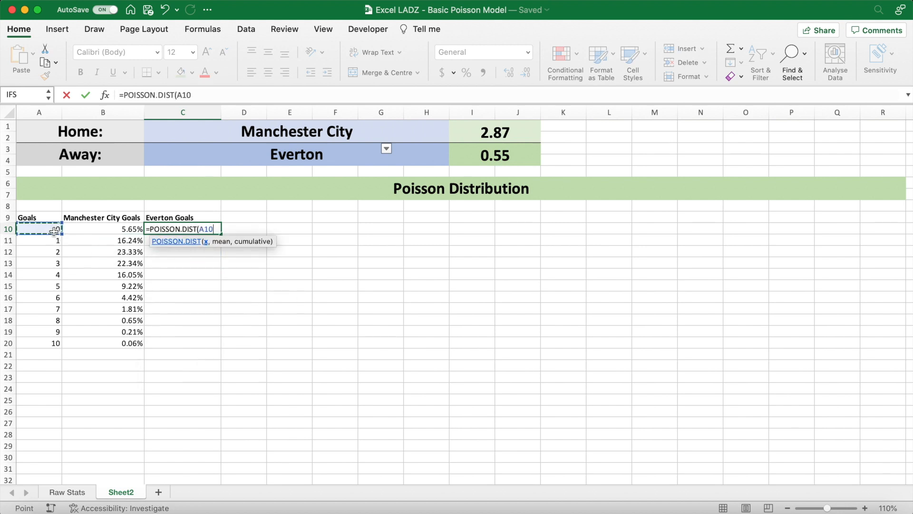
{"action": "type", "text": ","}
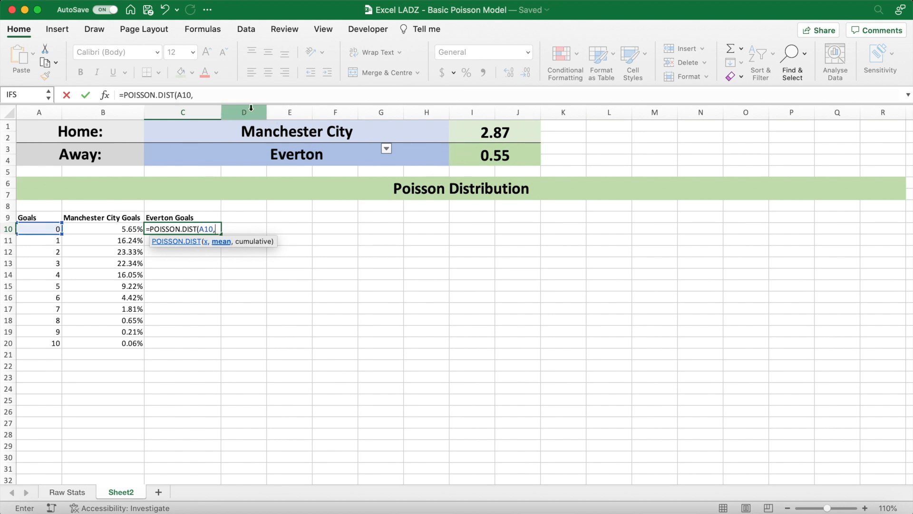
{"action": "key", "text": "F2"}
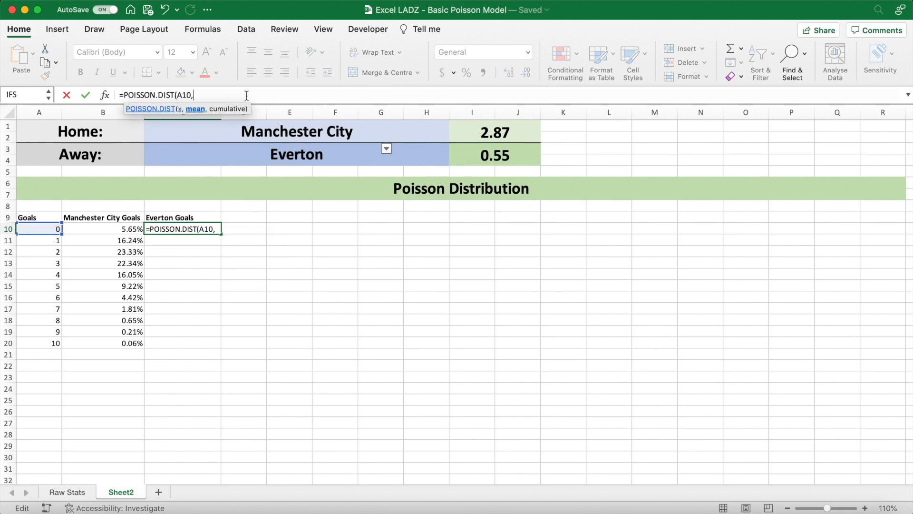
{"action": "left_click", "coordinate": [458, 155]}
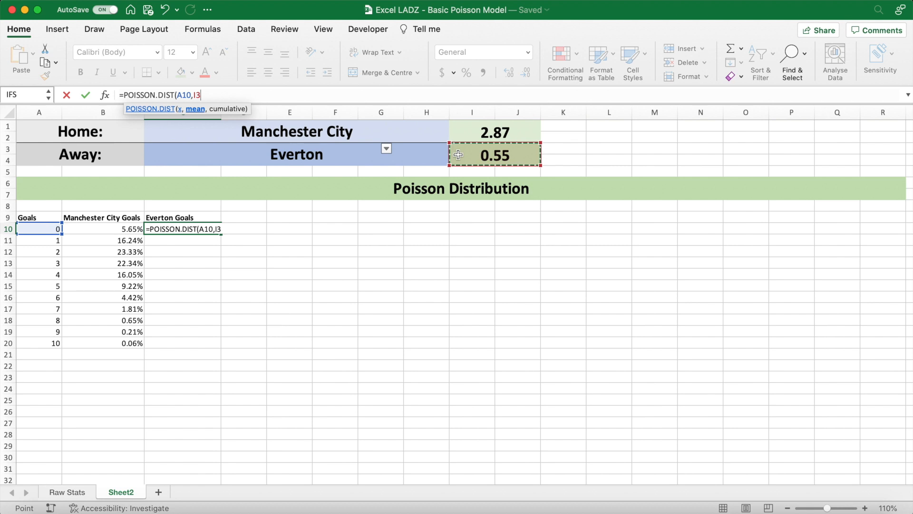
{"action": "type", "text": ",FALSE)"}
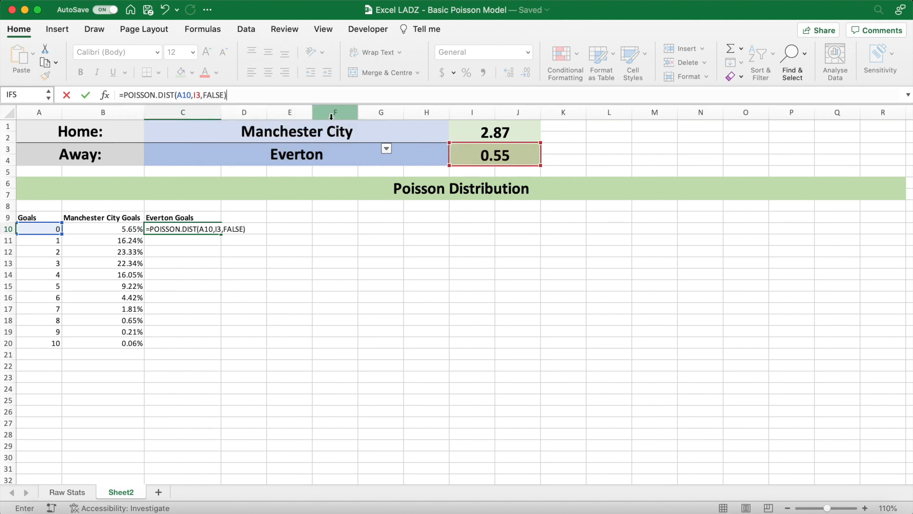
- Make the mean reference in the C10 formula absolute as $I$3 and commit the formula
{"action": "double_click", "coordinate": [198, 95]}
{"action": "key", "text": "F4"}
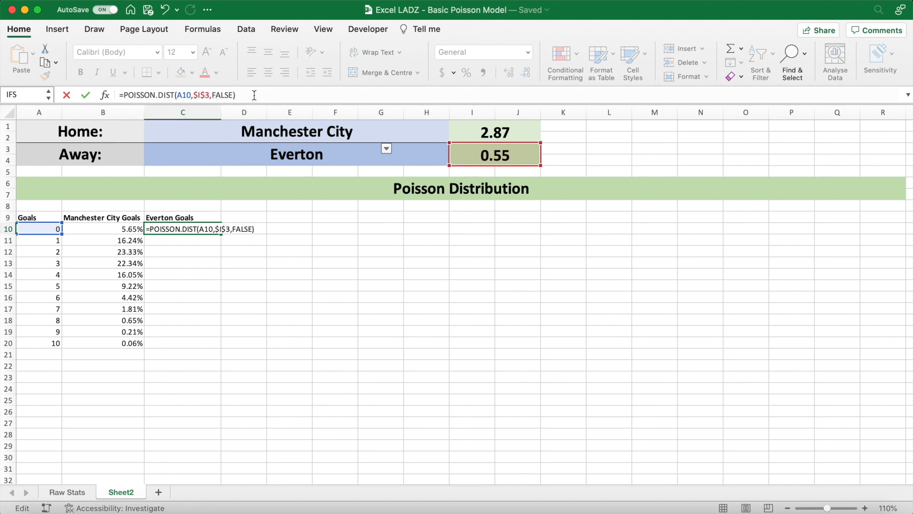
{"action": "key", "text": "Return"}
- Fill the C10 formula down to C20 and format the range as percentages with two decimal places
{"action": "left_click", "coordinate": [214, 230]}
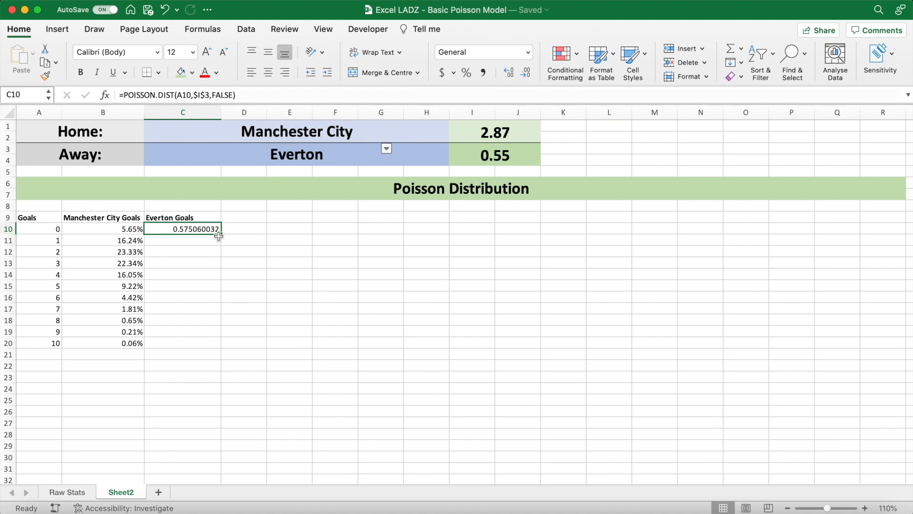
{"action": "left_click_drag", "start_coordinate": [221, 235], "coordinate": [220, 345]}
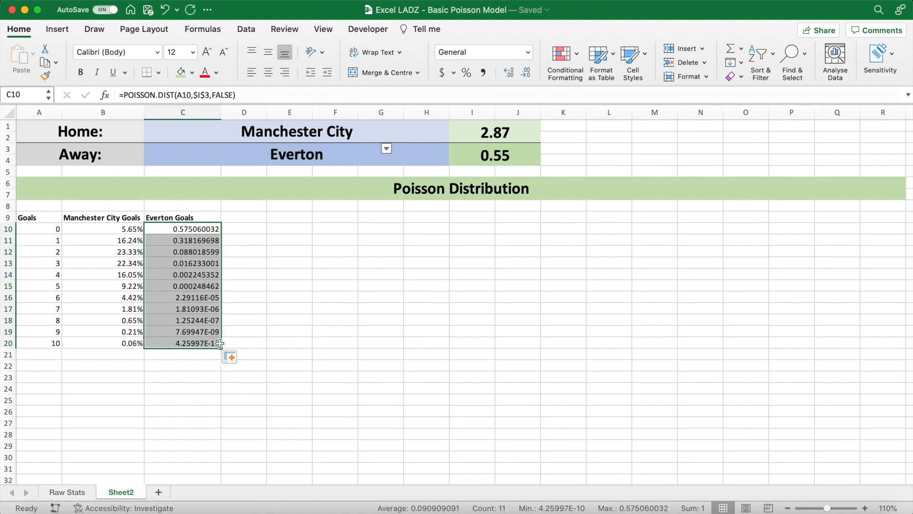
{"action": "left_click", "coordinate": [466, 73]}
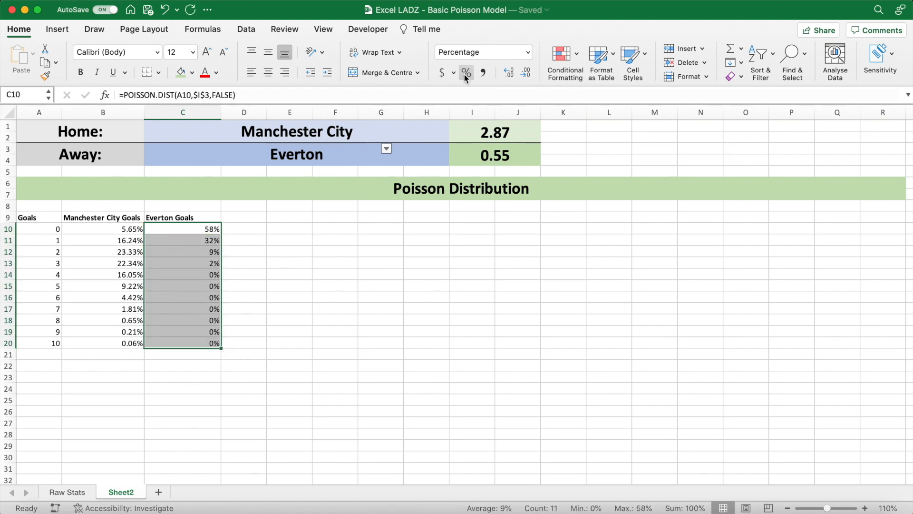
{"action": "left_click", "coordinate": [513, 73]}
{"action": "left_click", "coordinate": [514, 72]}
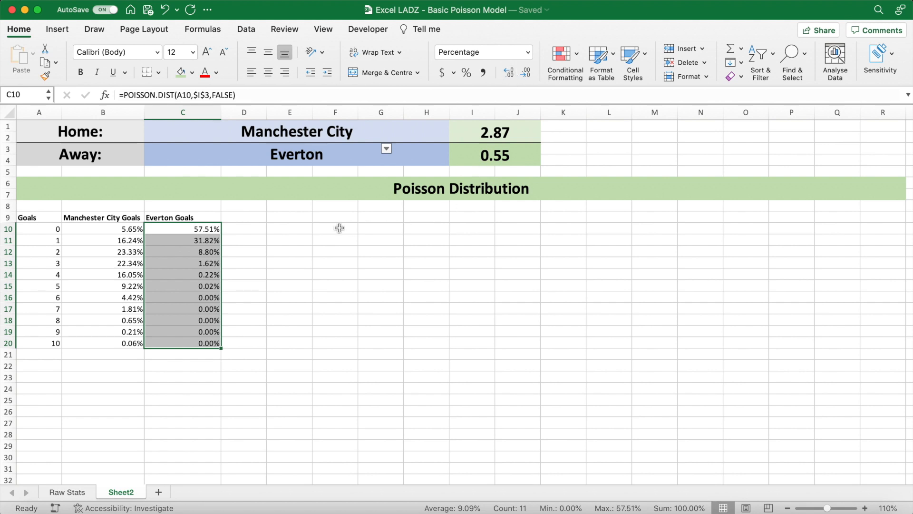
{"action": "left_click", "coordinate": [257, 230]}
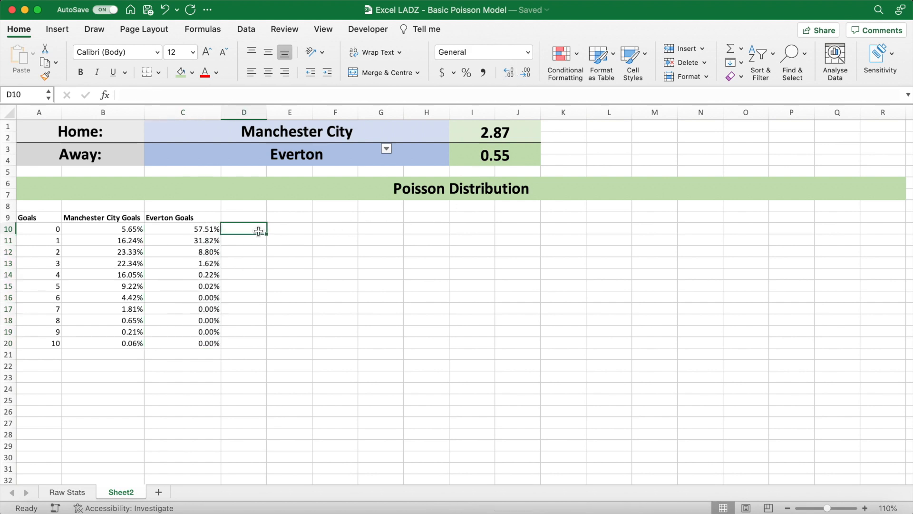
- Examine the away team's probabilities and their expected goals, compare five-goal chances for both teams, and check each probability column's sum
{"action": "left_click", "coordinate": [182, 232]}
{"action": "left_click", "coordinate": [52, 229]}
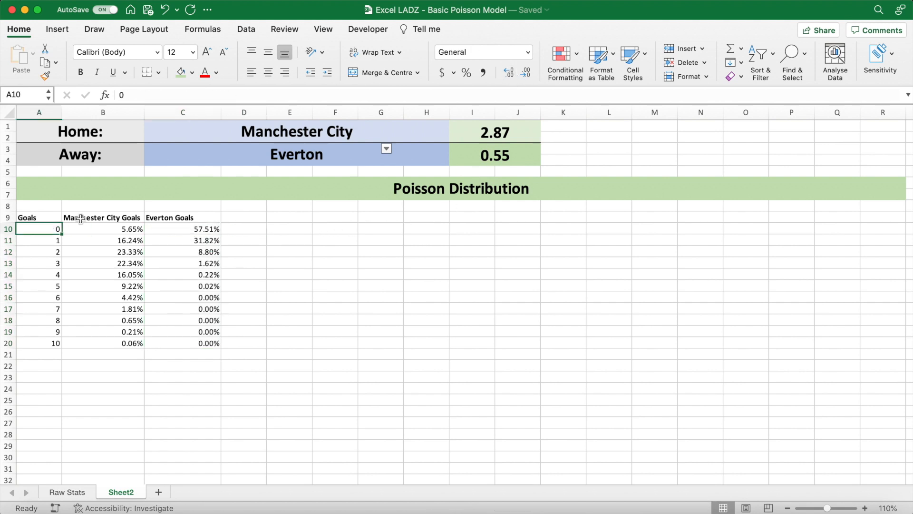
{"action": "left_click", "coordinate": [485, 156]}
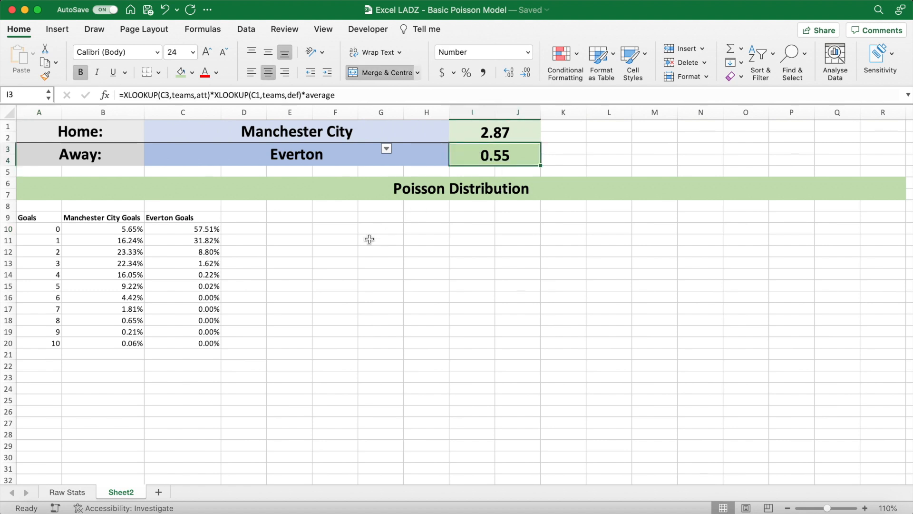
{"action": "left_click", "coordinate": [214, 242]}
{"action": "left_click", "coordinate": [212, 252]}
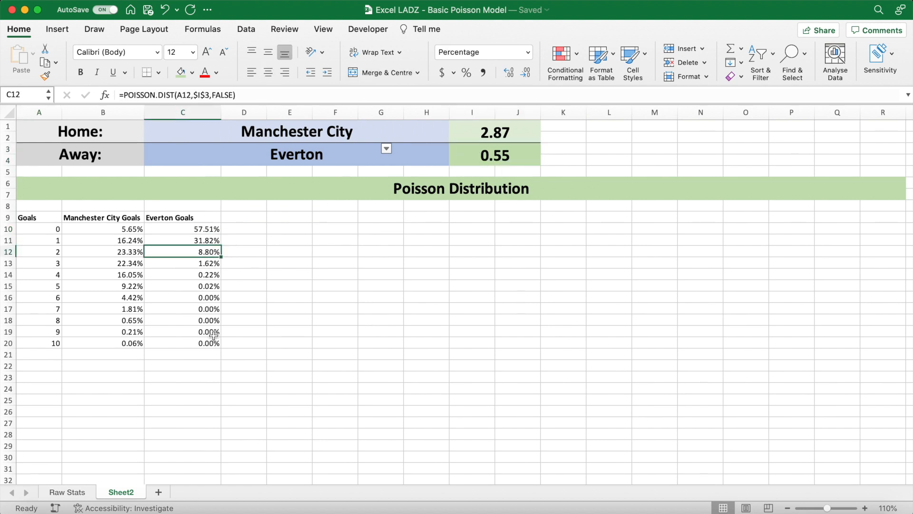
{"action": "left_click", "coordinate": [211, 287]}
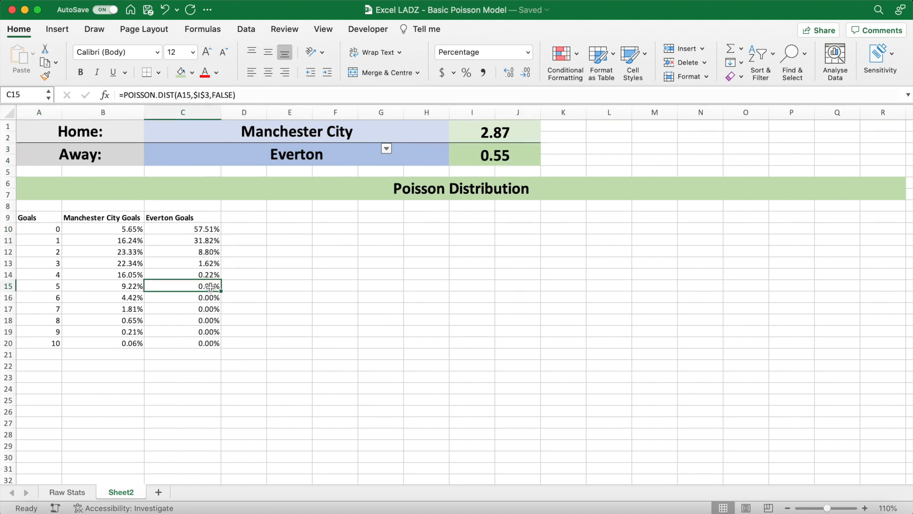
{"action": "left_click", "coordinate": [103, 289]}
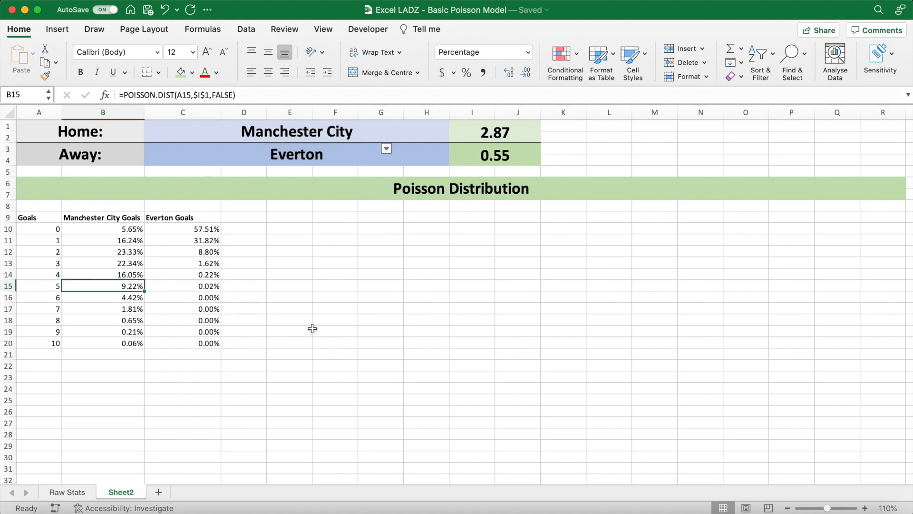
{"action": "left_click_drag", "start_coordinate": [206, 231], "coordinate": [206, 340]}
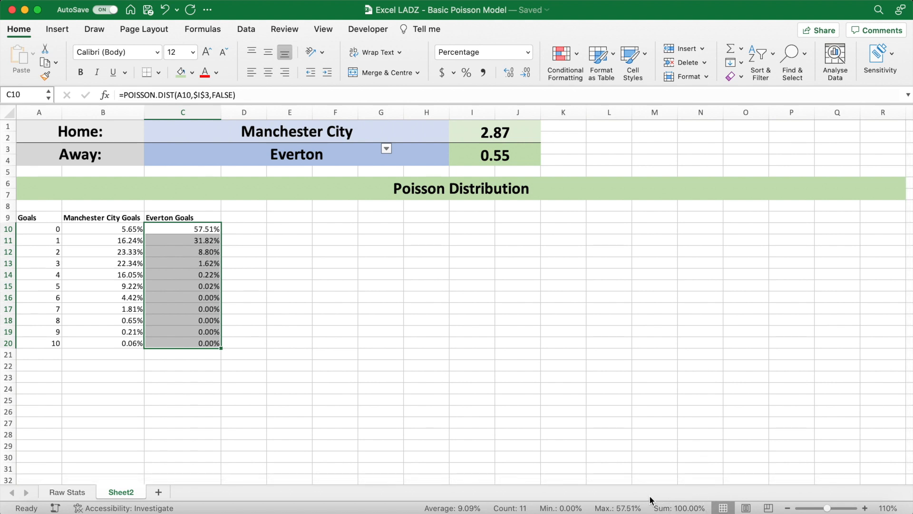
{"action": "left_click_drag", "start_coordinate": [110, 230], "coordinate": [107, 338]}
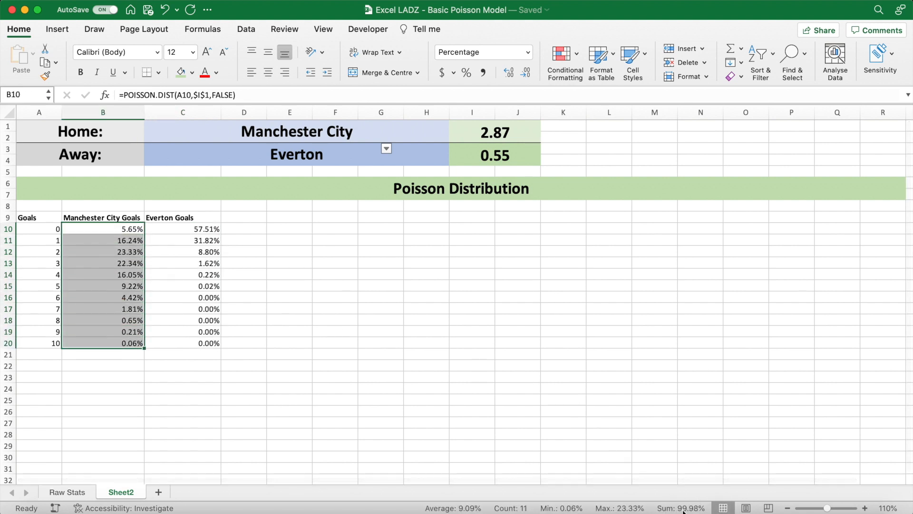
- Try extending the goals list with 11 in A21 and 12 in A22, and inspect the home team's probability for 11 goals
{"action": "left_click", "coordinate": [44, 343]}
{"action": "left_click", "coordinate": [46, 356]}
{"action": "type", "text": "11"}
{"action": "key", "text": "Return"}
{"action": "type", "text": "12"}
{"action": "key", "text": "Return"}
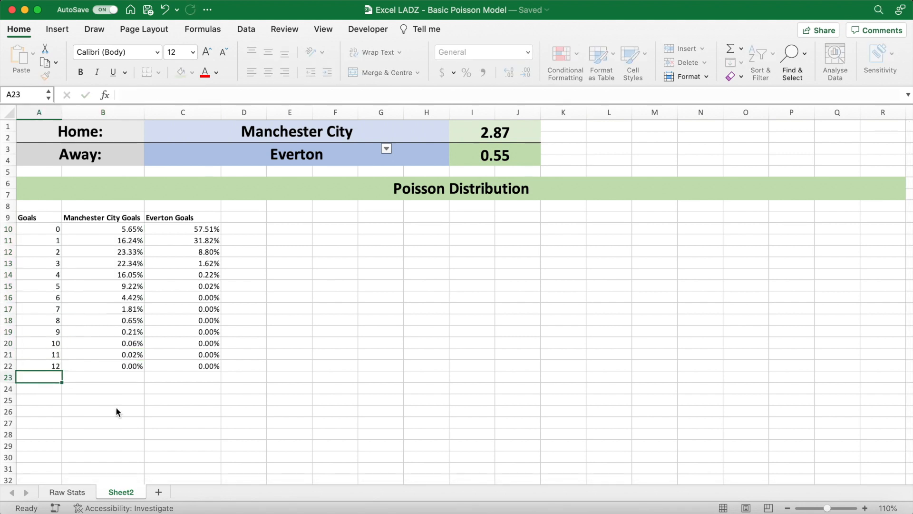
{"action": "left_click", "coordinate": [135, 355]}
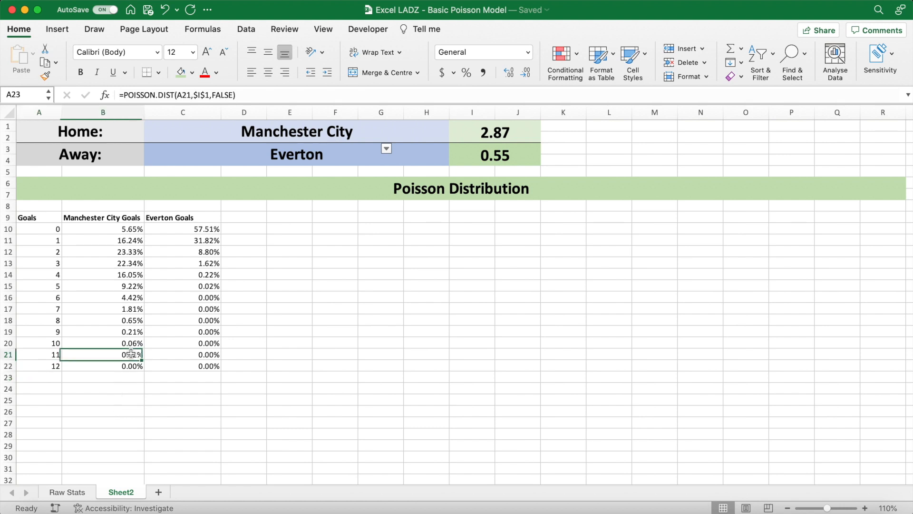
- Clear the extra 11 and 12 goal rows, including their probabilities, from A21:C22
{"action": "left_click_drag", "start_coordinate": [48, 356], "coordinate": [49, 367]}
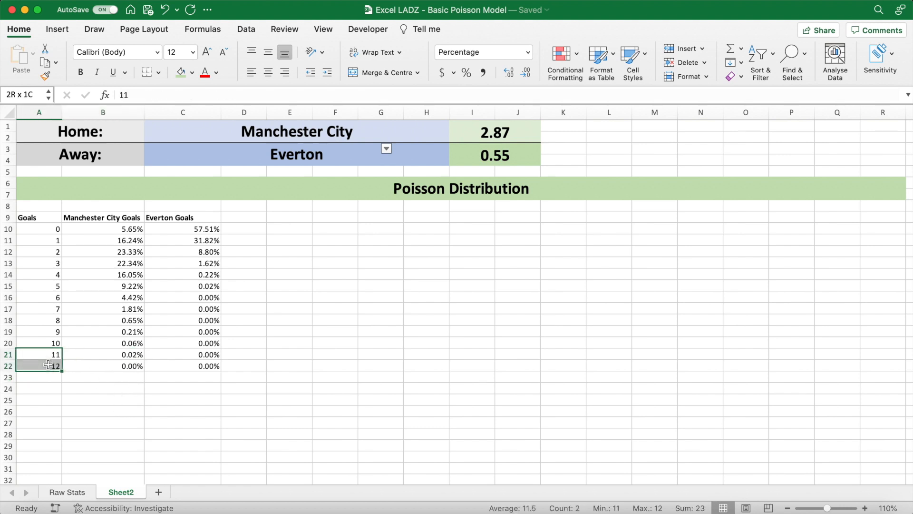
{"action": "key", "text": "Delete"}
{"action": "left_click_drag", "start_coordinate": [84, 352], "coordinate": [177, 366]}
{"action": "key", "text": "Delete"}
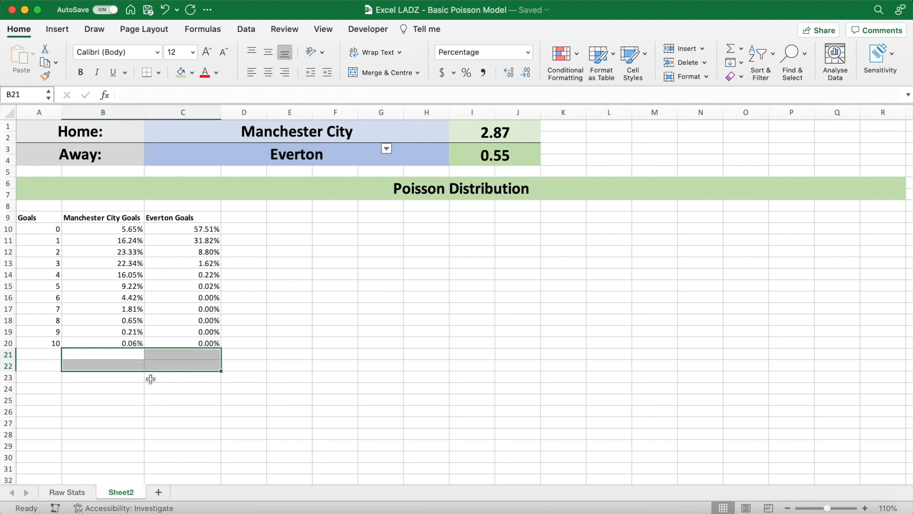
{"action": "left_click", "coordinate": [297, 277]}
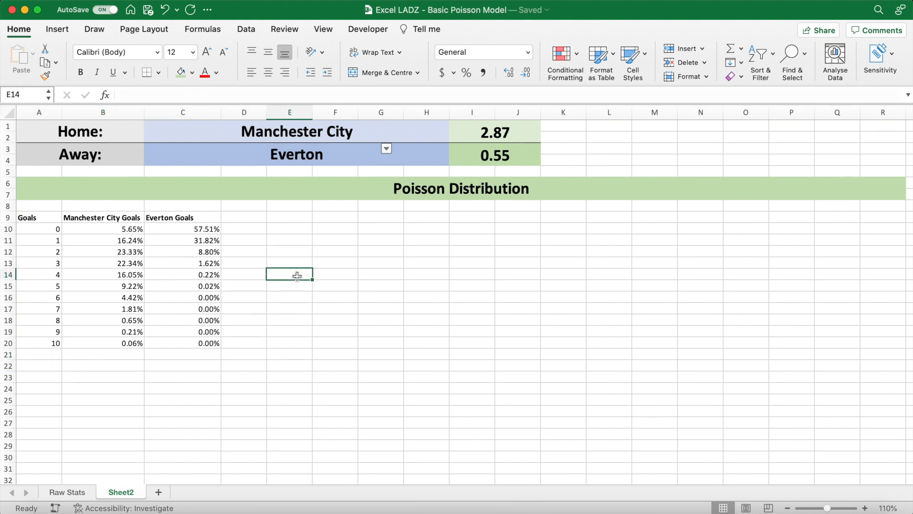
- Enter the home team's win percentage header in E9 with the formula =C1&" Win %"
{"action": "left_click", "coordinate": [292, 217]}
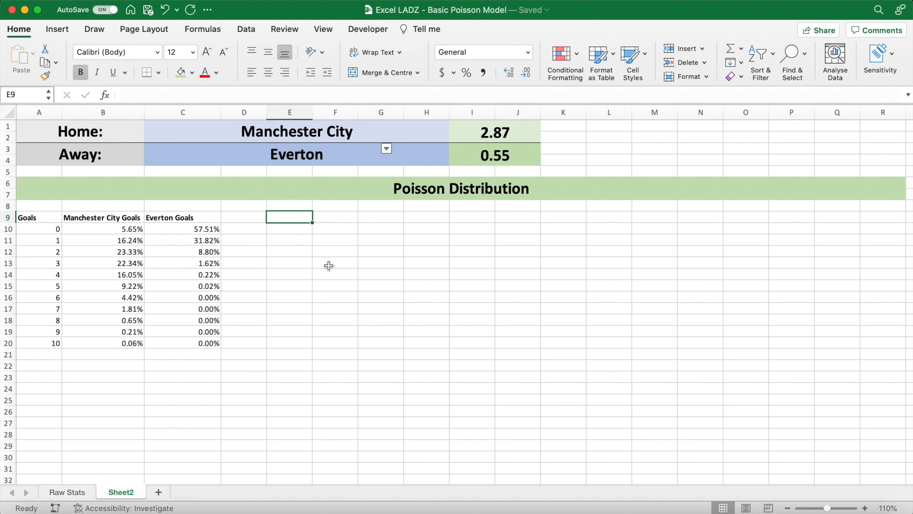
{"action": "type", "text": "="}
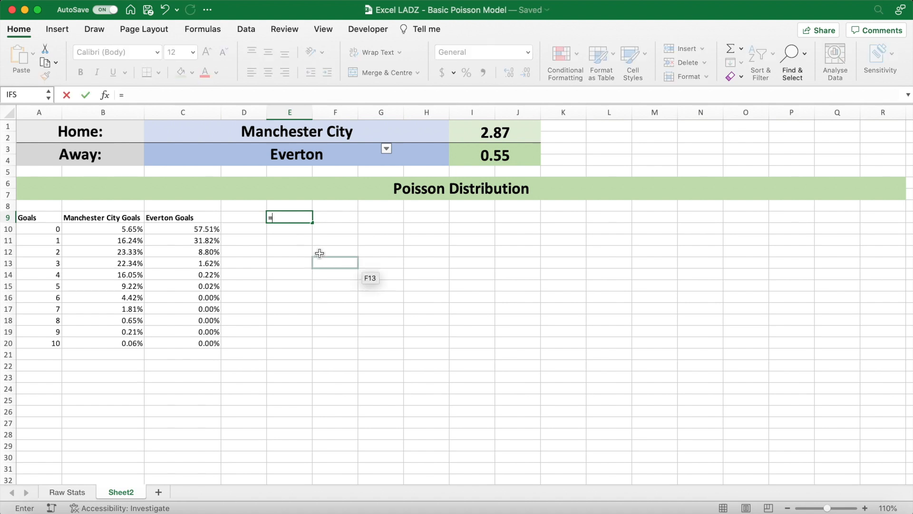
{"action": "left_click", "coordinate": [175, 134]}
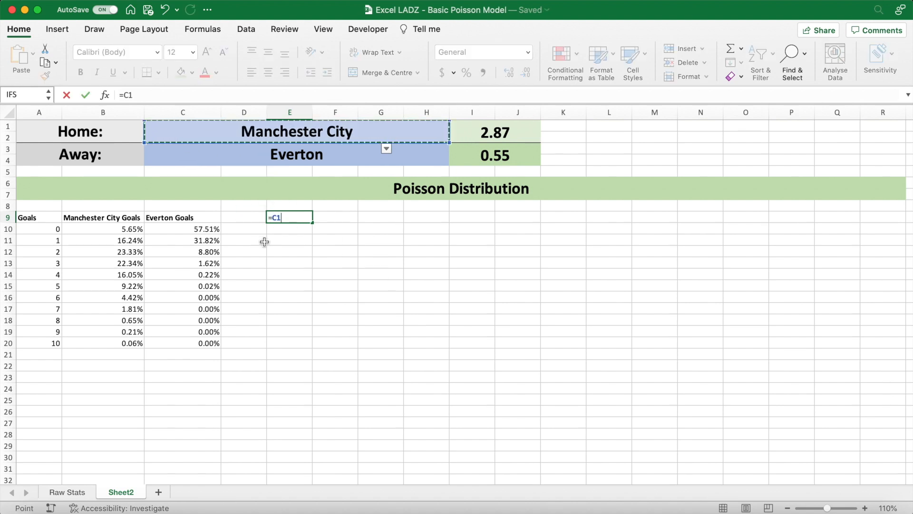
{"action": "type", "text": "&\" Win %"}
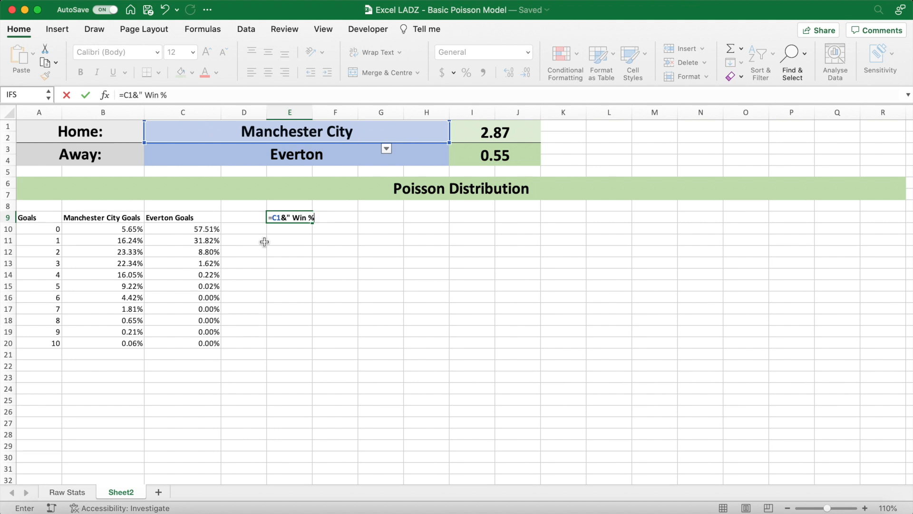
{"action": "key", "text": "Return"}
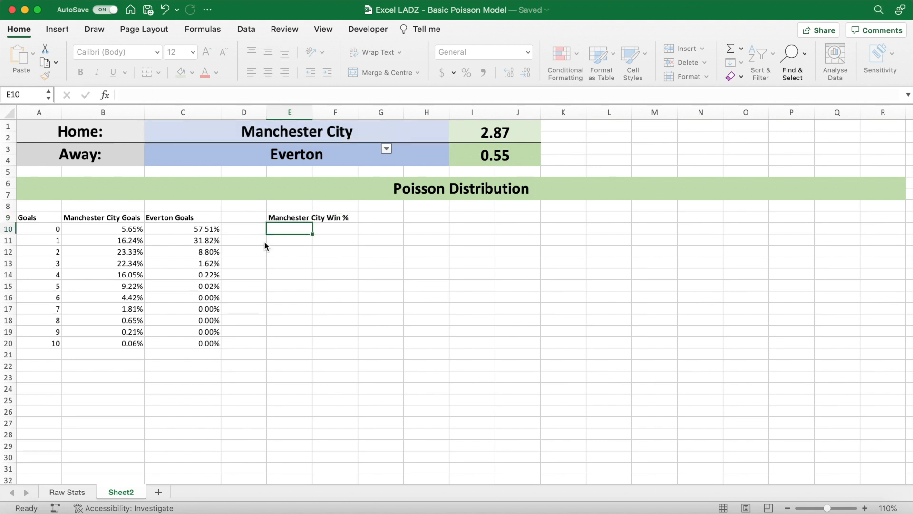
- Enter the away team's win percentage header in F9 with the formula =C3&" Win %", and widen columns E and F to fit their headers
{"action": "left_click_drag", "start_coordinate": [313, 113], "coordinate": [361, 116]}
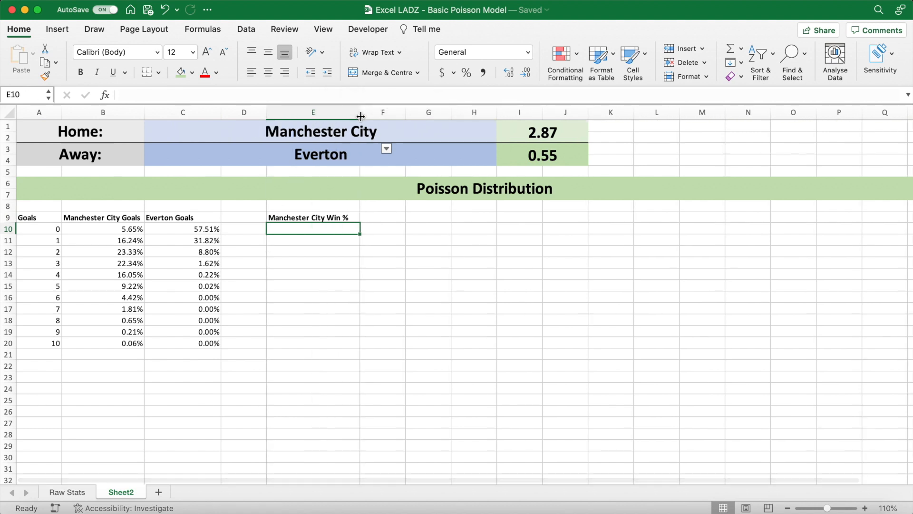
{"action": "left_click", "coordinate": [383, 216]}
{"action": "type", "text": "="}
{"action": "left_click", "coordinate": [176, 152]}
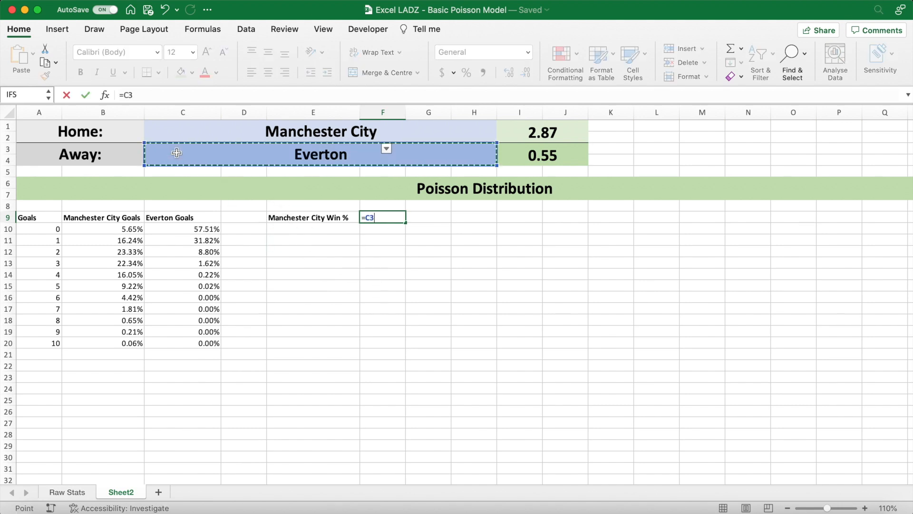
{"action": "type", "text": "&\" Win %"}
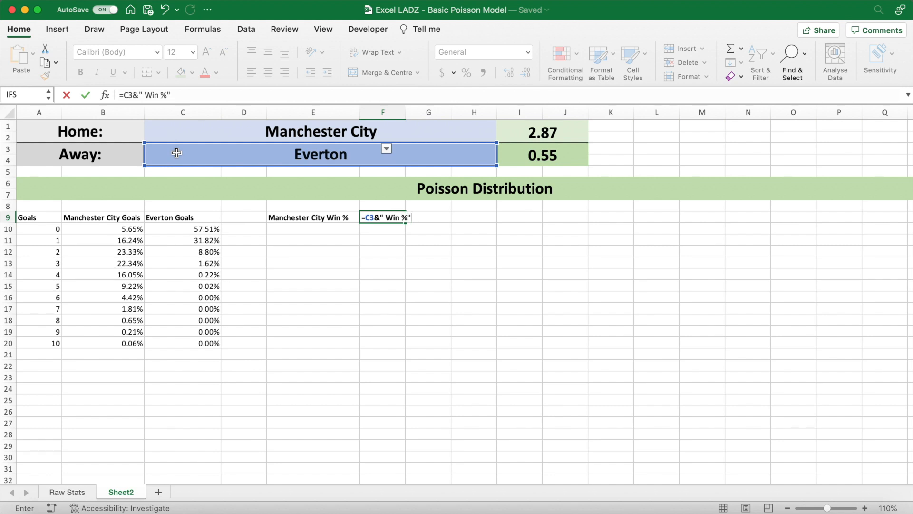
{"action": "key", "text": "Return"}
{"action": "left_click_drag", "start_coordinate": [404, 115], "coordinate": [455, 116]}
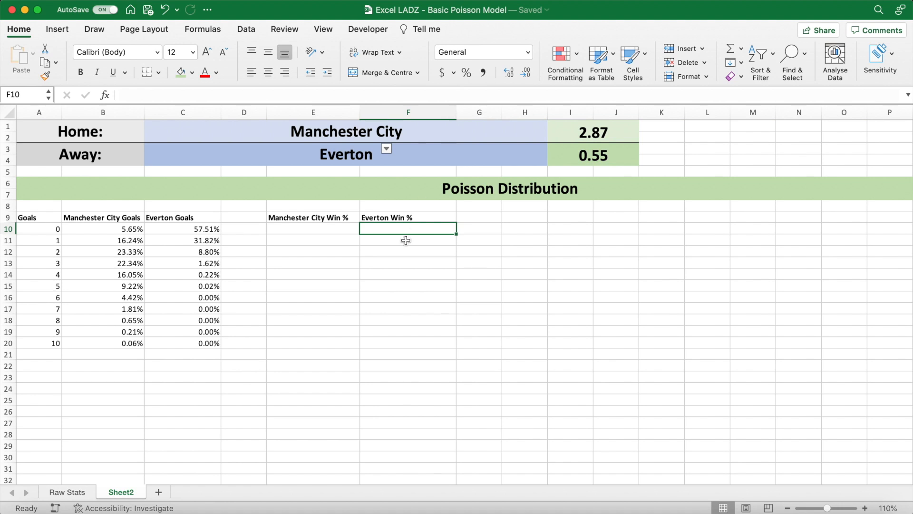
{"action": "left_click", "coordinate": [392, 243]}
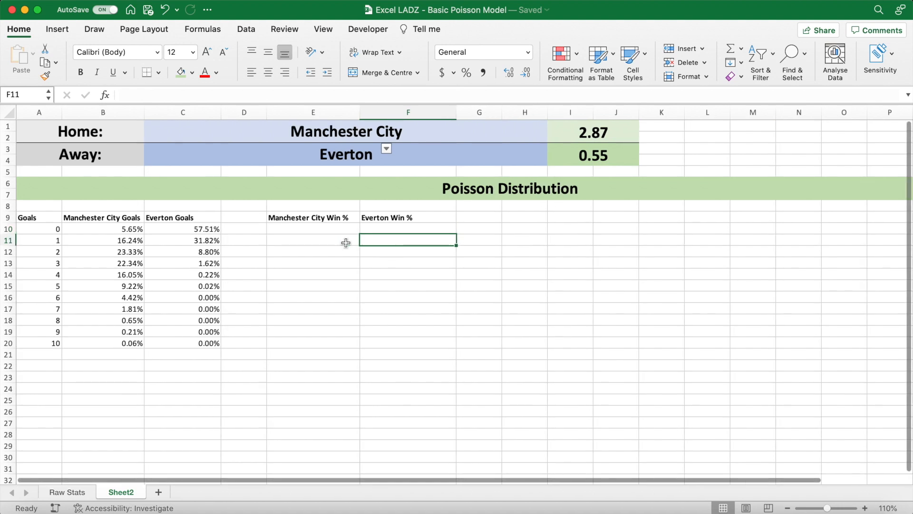
{"action": "left_click", "coordinate": [317, 229]}
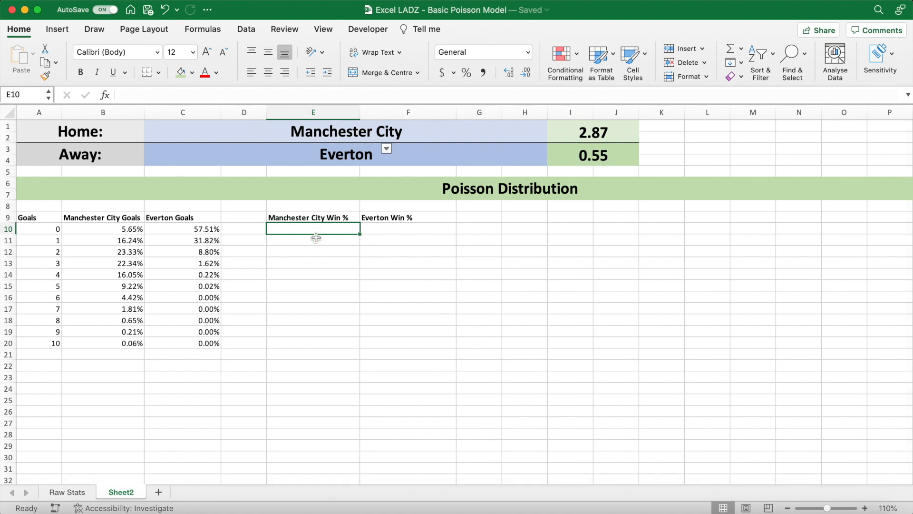
{"action": "left_click", "coordinate": [312, 243]}
{"action": "left_click", "coordinate": [305, 344]}
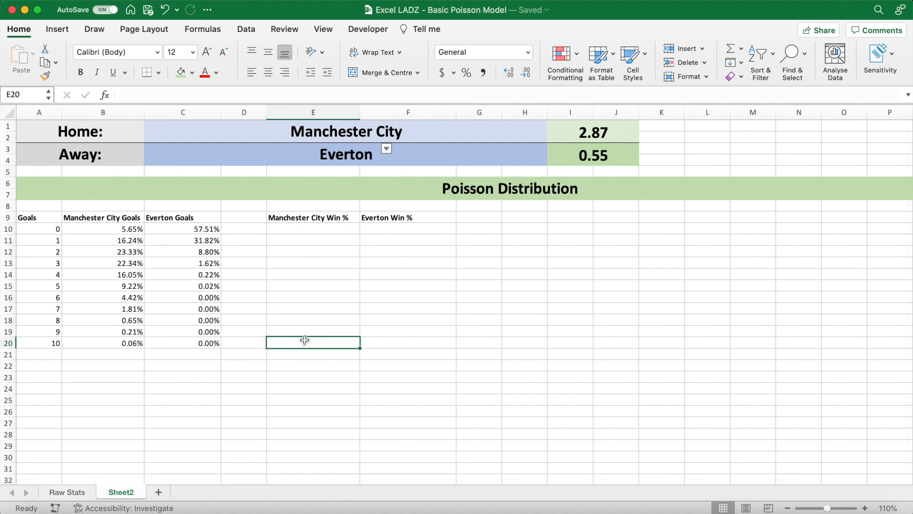
{"action": "left_click", "coordinate": [313, 229]}
{"action": "left_click", "coordinate": [369, 228]}
{"action": "left_click", "coordinate": [332, 232]}
{"action": "left_click", "coordinate": [49, 230]}
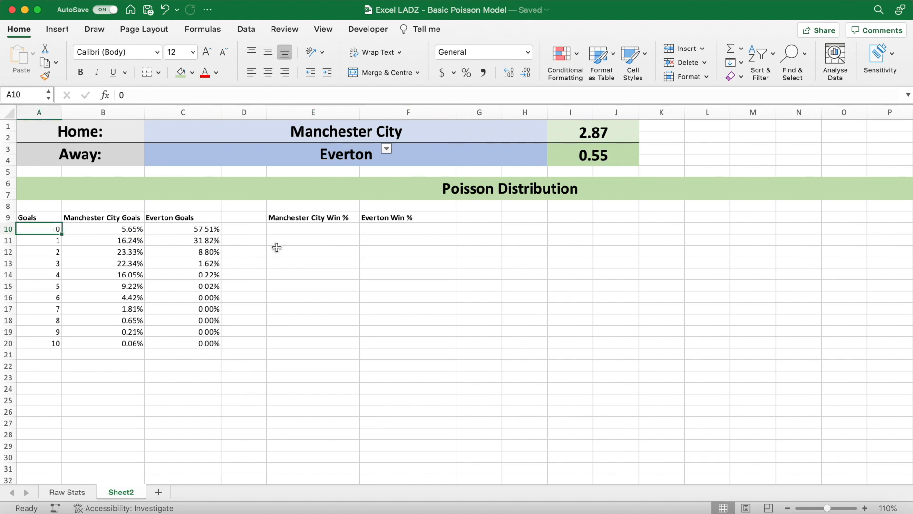
- Enter the home team's one-goal win probability in E11 with the formula =B11*SUM(C10:C10)
{"action": "left_click", "coordinate": [299, 239]}
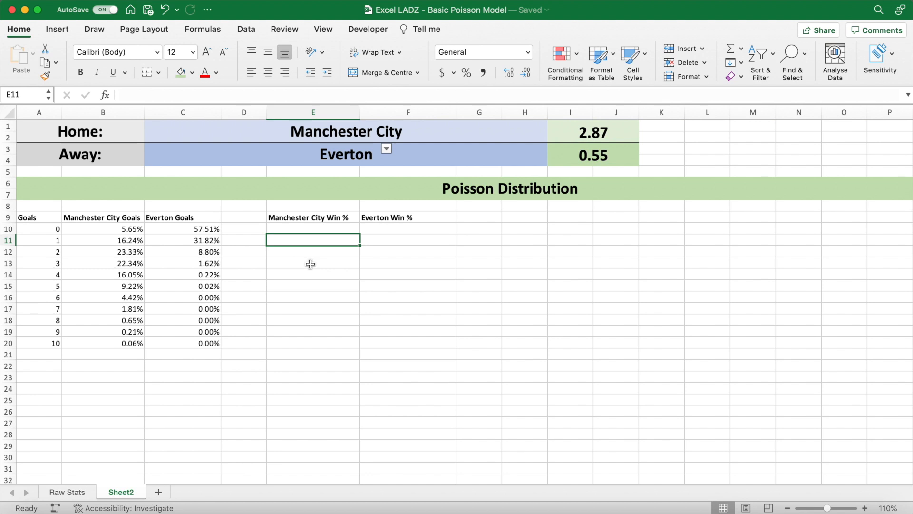
{"action": "type", "text": "="}
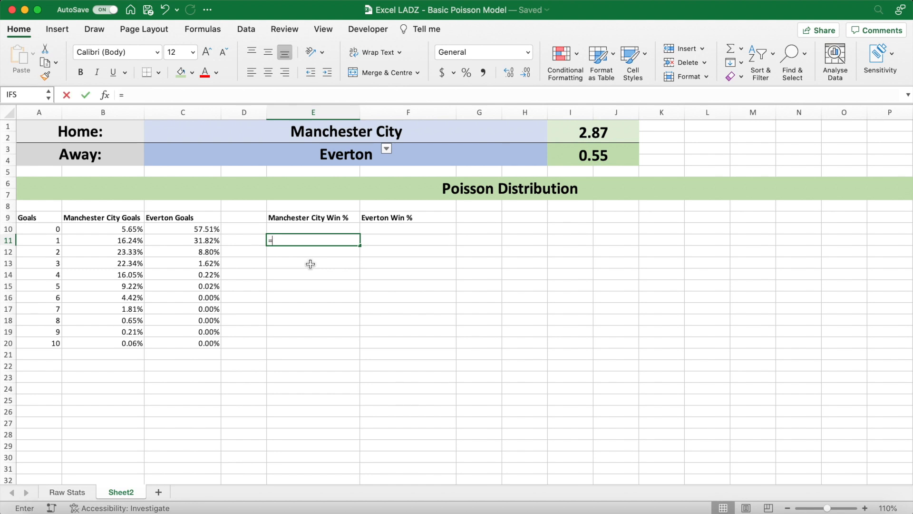
{"action": "left_click", "coordinate": [127, 239]}
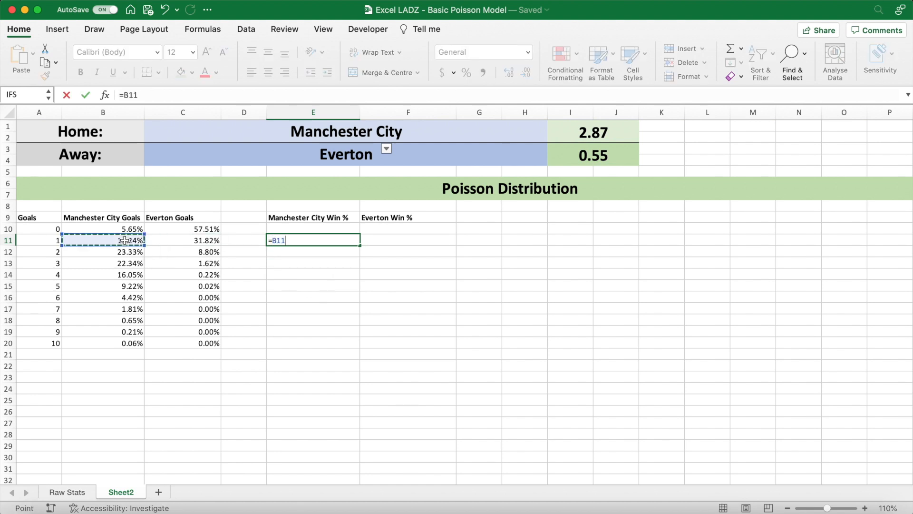
{"action": "type", "text": "*"}
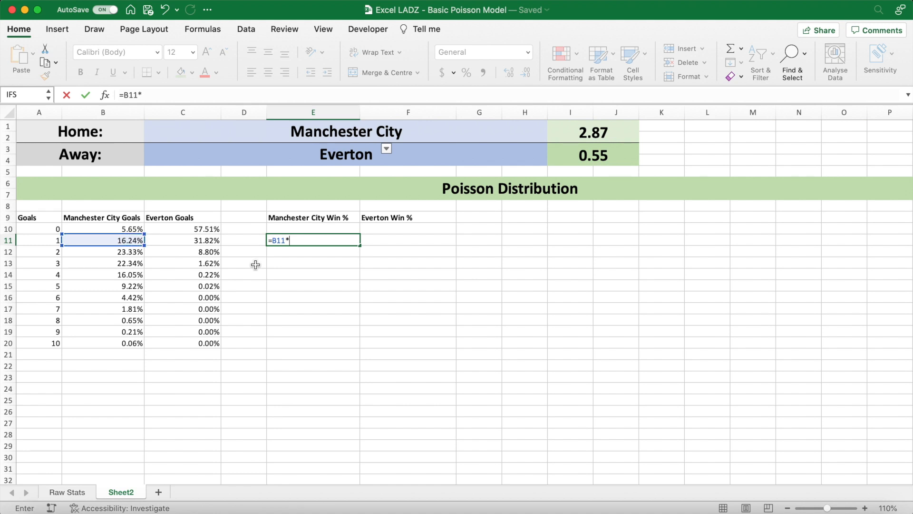
{"action": "type", "text": "SUM"}
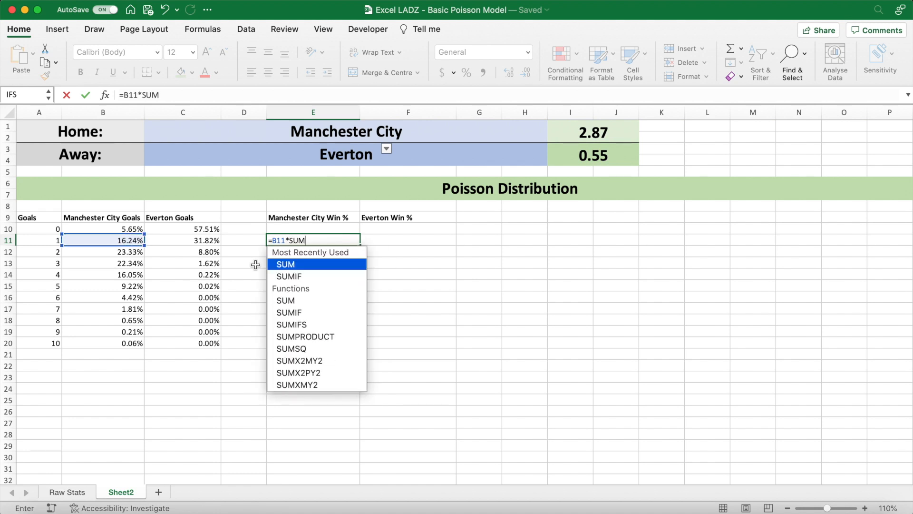
{"action": "type", "text": "("}
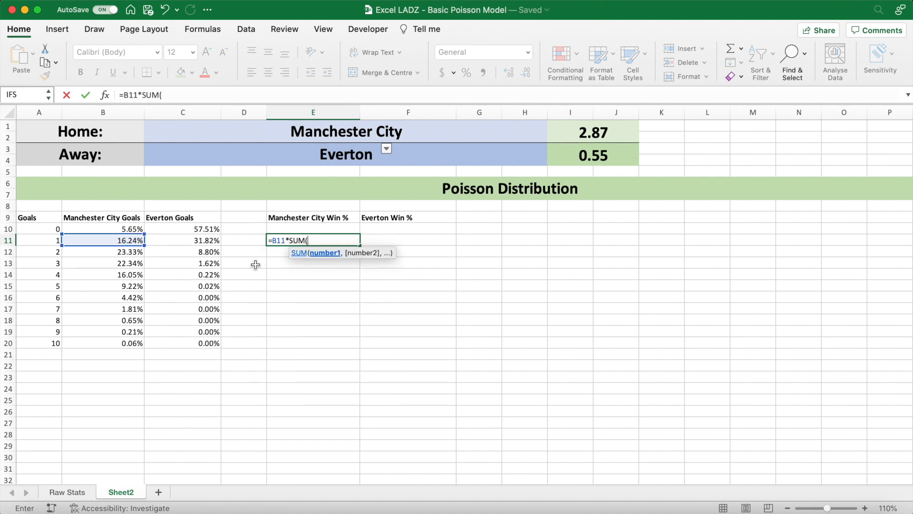
{"action": "left_click", "coordinate": [198, 228]}
{"action": "type", "text": ":"}
{"action": "left_click", "coordinate": [198, 229]}
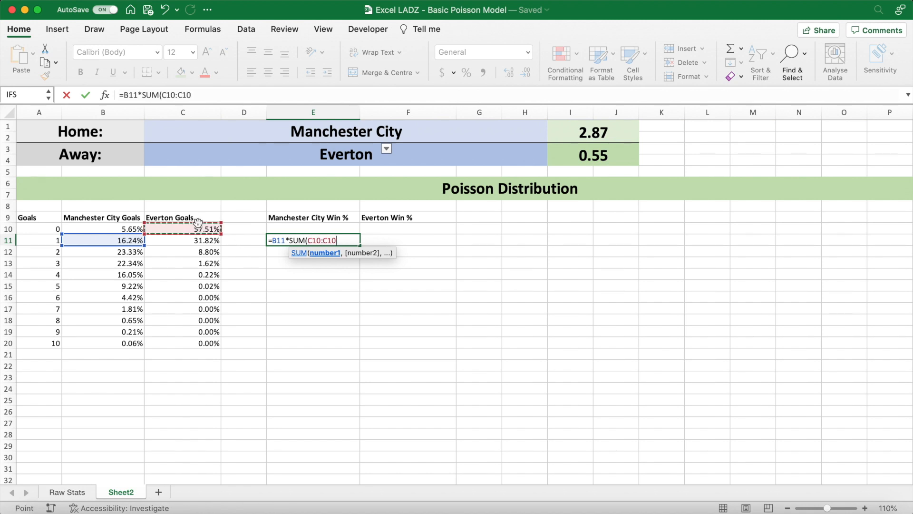
{"action": "left_click", "coordinate": [206, 95]}
{"action": "type", "text": ")"}
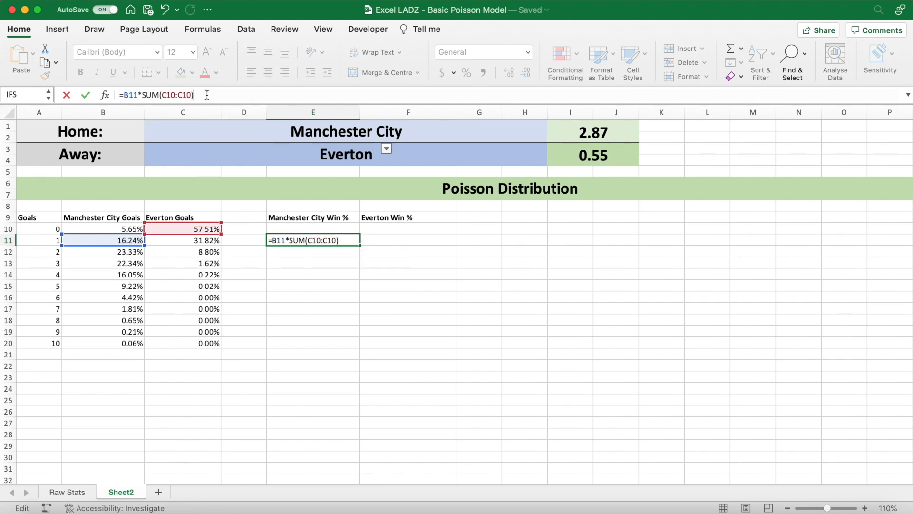
- Make the start of the SUM range in E11 absolute so the formula is =B11*SUM($C$10:C10)
{"action": "double_click", "coordinate": [172, 95]}
{"action": "left_click", "coordinate": [176, 96]}
{"action": "left_click_drag", "start_coordinate": [171, 98], "coordinate": [162, 98]}
{"action": "key", "text": "F4"}
{"action": "left_click", "coordinate": [166, 96]}
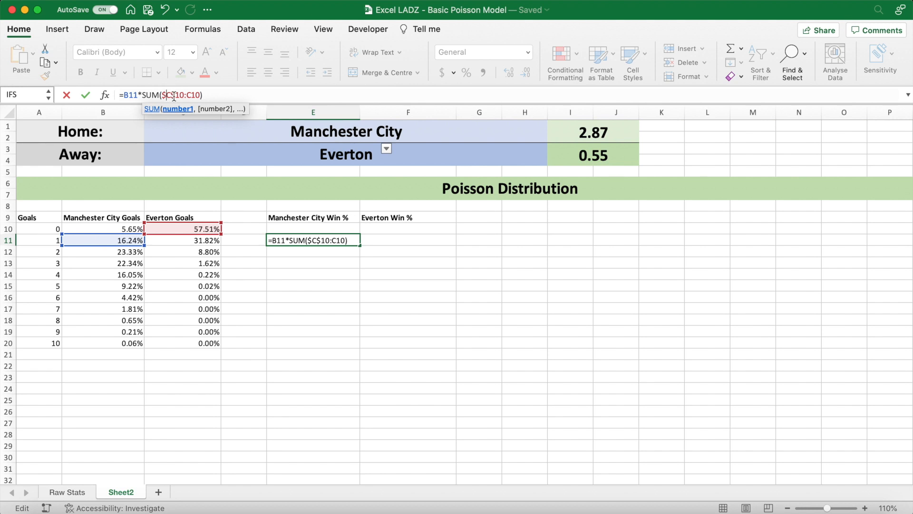
{"action": "left_click", "coordinate": [217, 95]}
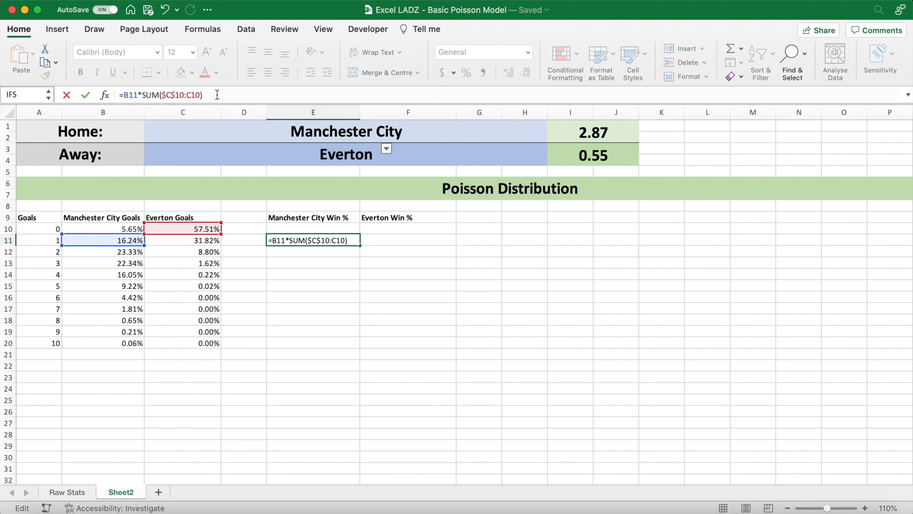
{"action": "key", "text": "Return"}
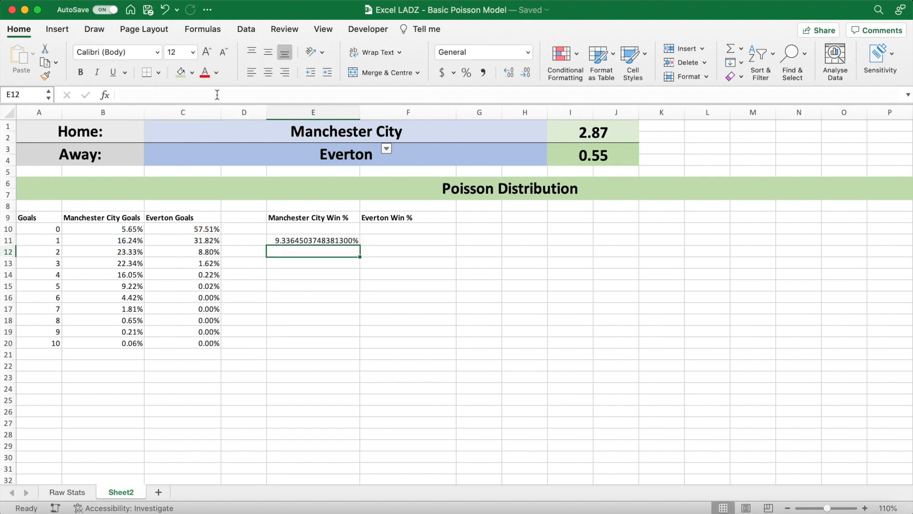
- Format the win percentage cells E11:F20 as percentages with two decimal places
{"action": "left_click_drag", "start_coordinate": [319, 242], "coordinate": [394, 337]}
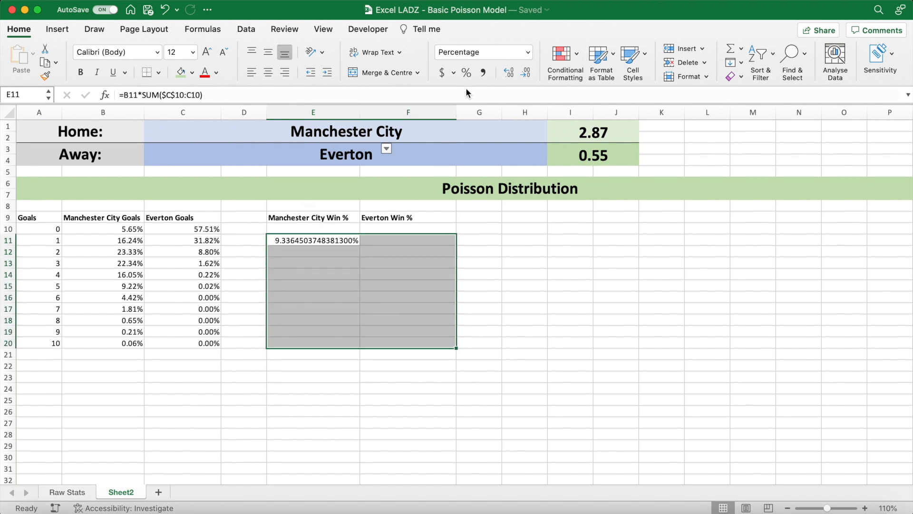
{"action": "left_click", "coordinate": [467, 73]}
{"action": "left_click", "coordinate": [510, 72]}
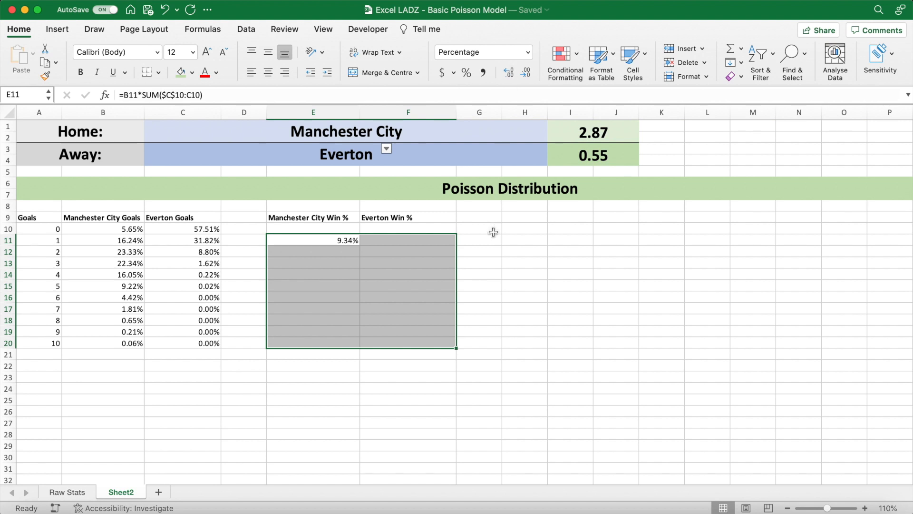
- Fill the home team's win formula from E11 down to E20
{"action": "left_click", "coordinate": [479, 243]}
{"action": "left_click", "coordinate": [332, 243]}
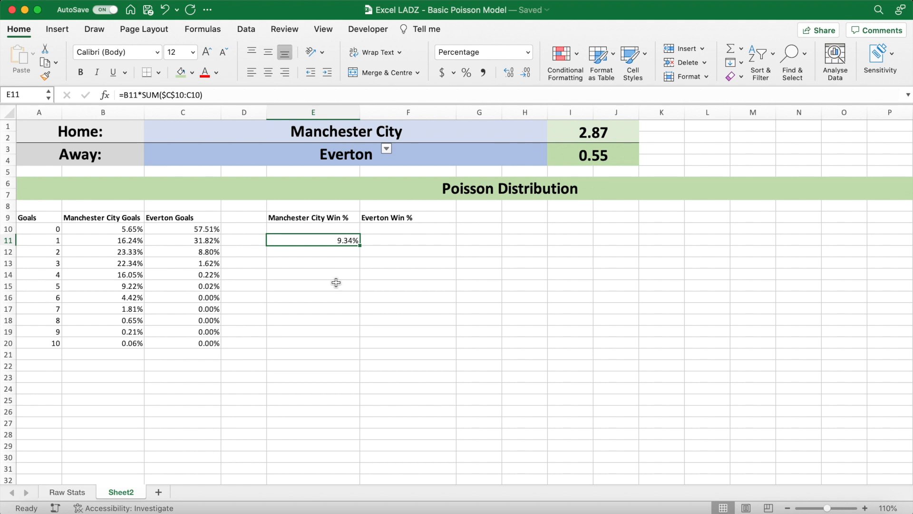
{"action": "left_click_drag", "start_coordinate": [360, 245], "coordinate": [350, 344]}
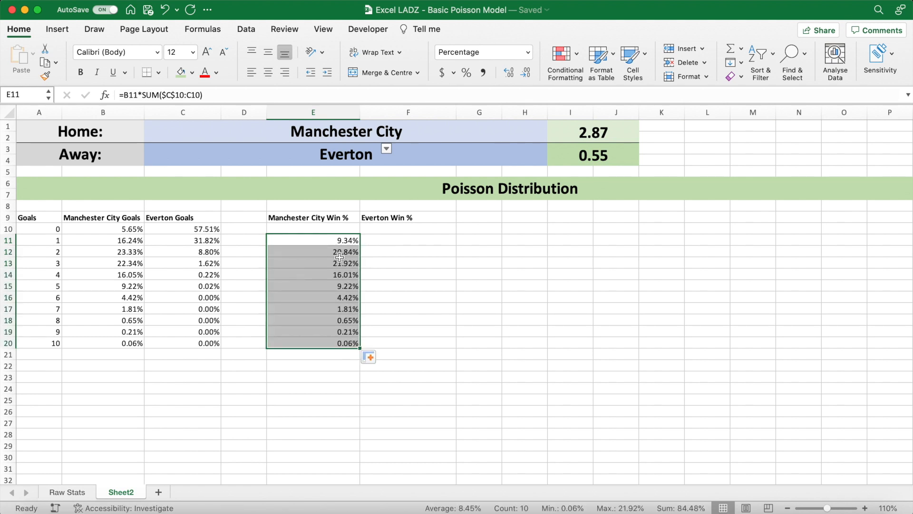
- Inspect the filled formulas from E12 to E14, checking which home and away goal cells the E14 formula references
{"action": "left_click", "coordinate": [324, 252]}
{"action": "key", "text": "Down"}
{"action": "key", "text": "Down"}
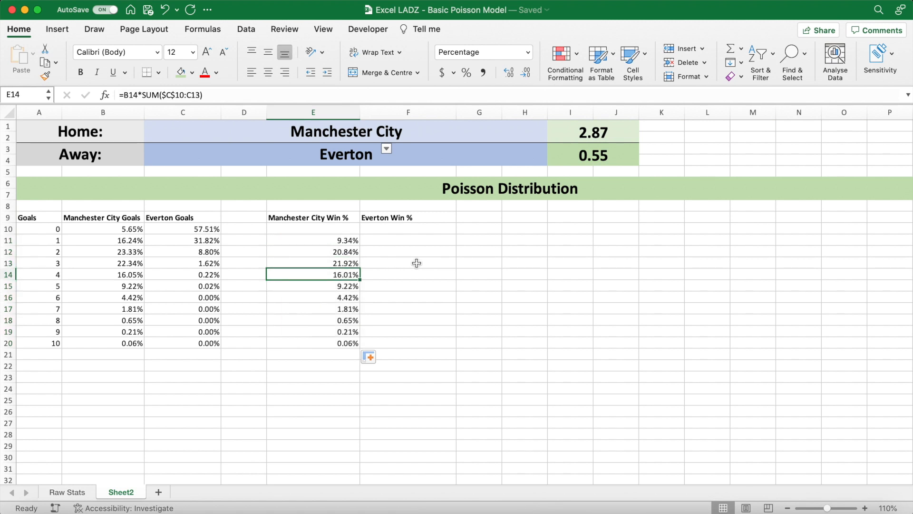
{"action": "left_click", "coordinate": [175, 95]}
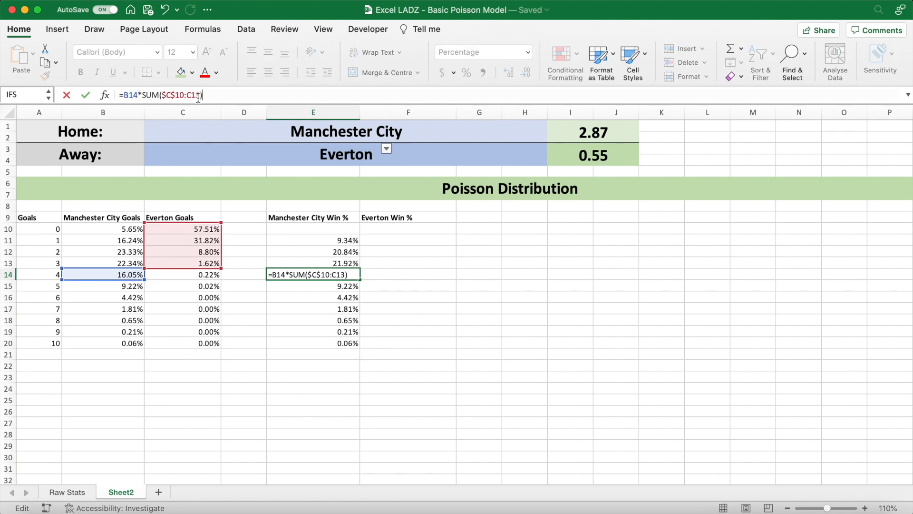
{"action": "double_click", "coordinate": [184, 95]}
{"action": "left_click", "coordinate": [193, 95]}
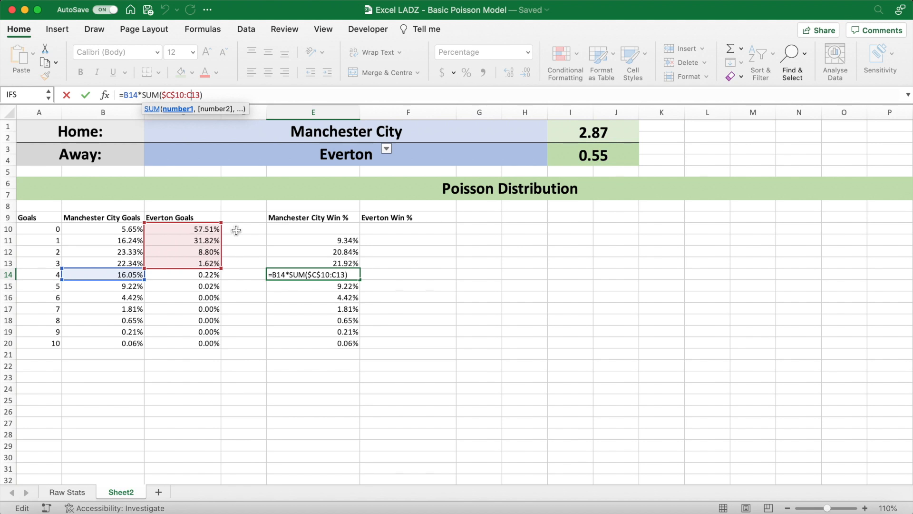
- Enter the away team's win formula =C11*SUM(B10:B10) in F11
{"action": "key", "text": "Return"}
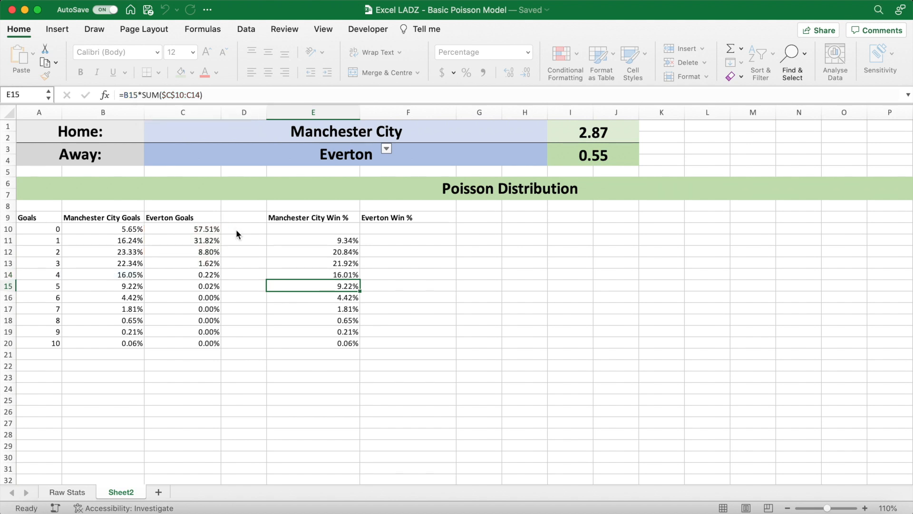
{"action": "left_click", "coordinate": [385, 240]}
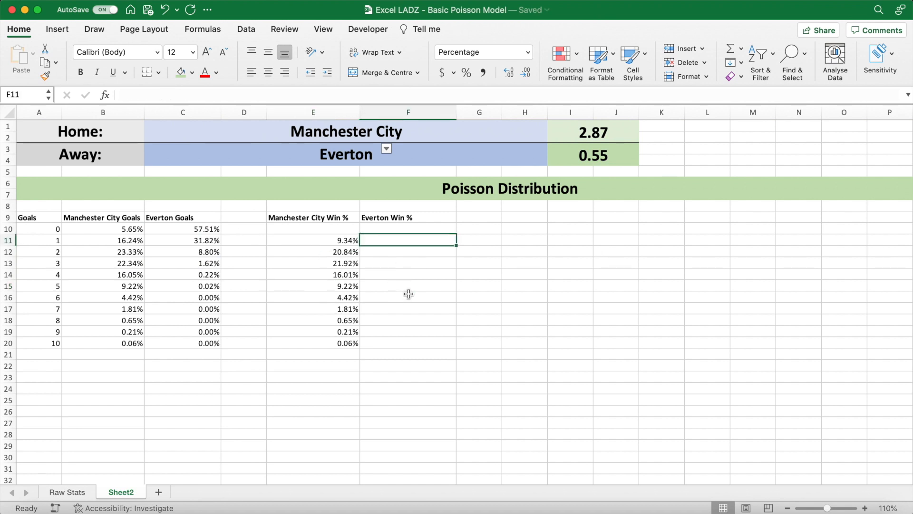
{"action": "type", "text": "="}
{"action": "left_click", "coordinate": [208, 240]}
{"action": "type", "text": "*"}
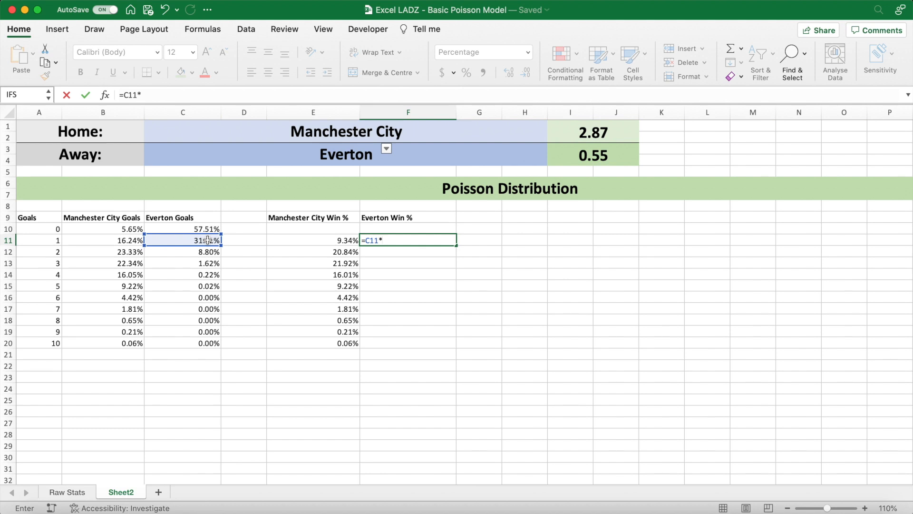
{"action": "type", "text": "SUM("}
{"action": "left_click", "coordinate": [122, 228]}
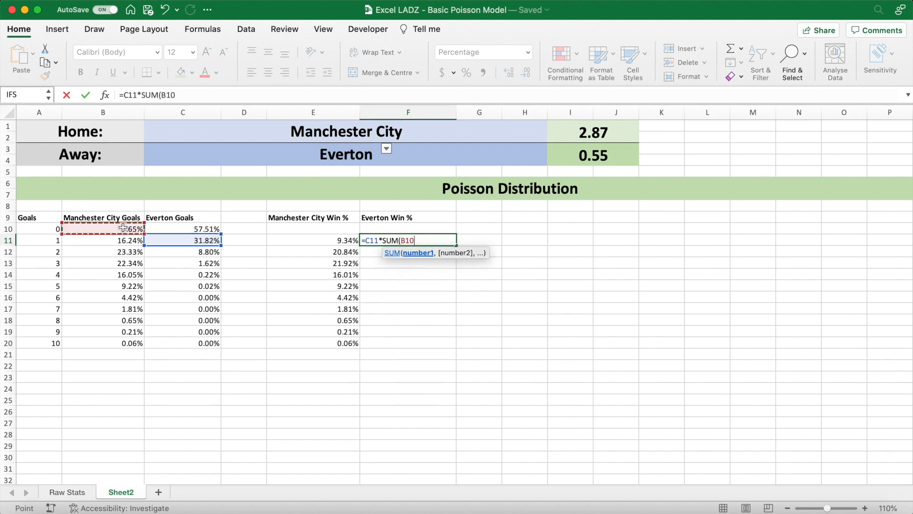
{"action": "type", "text": ":"}
{"action": "left_click", "coordinate": [123, 227]}
{"action": "type", "text": ")"}
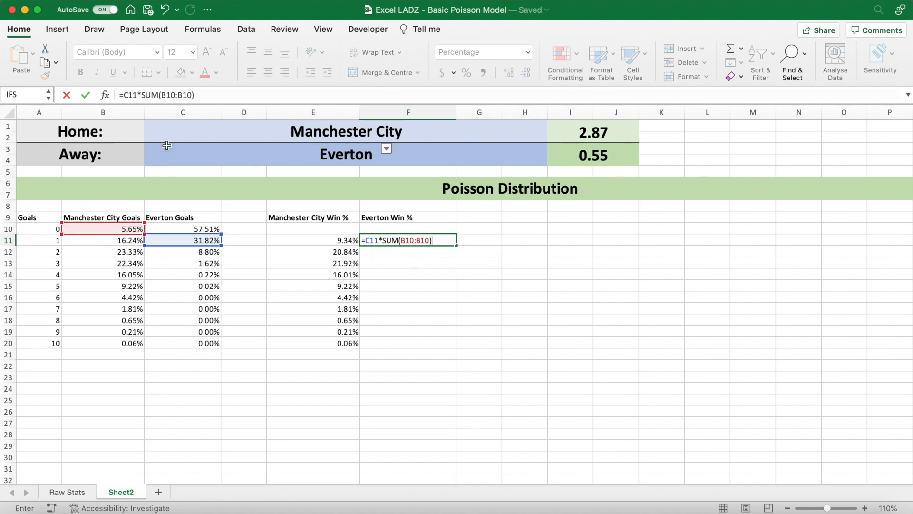
- Make the start of the SUM range in F11 absolute so the formula is =C11*SUM($B$10:B10)
{"action": "double_click", "coordinate": [169, 95]}
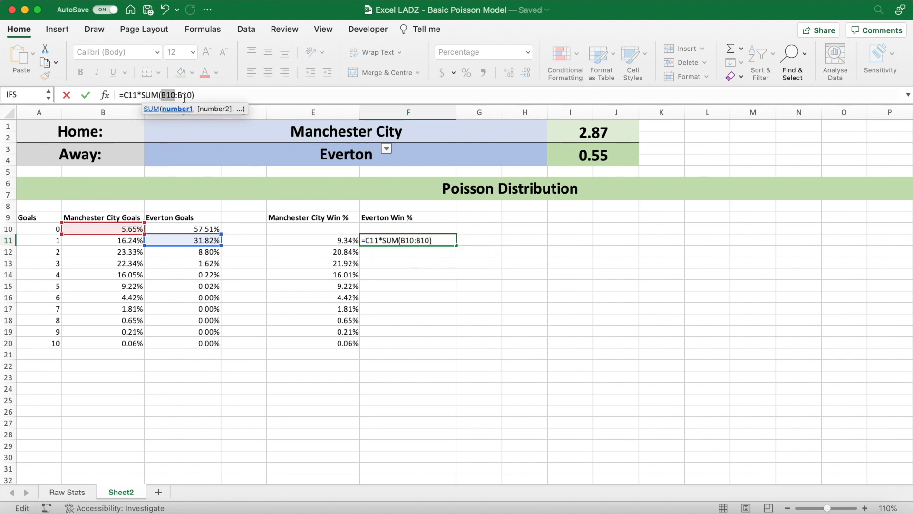
{"action": "key", "text": "F4"}
{"action": "left_click", "coordinate": [214, 98]}
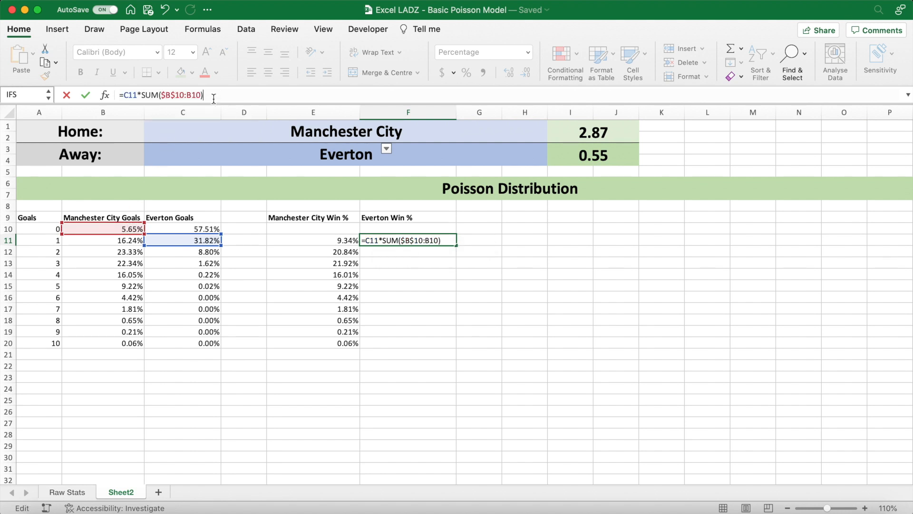
{"action": "key", "text": "Return"}
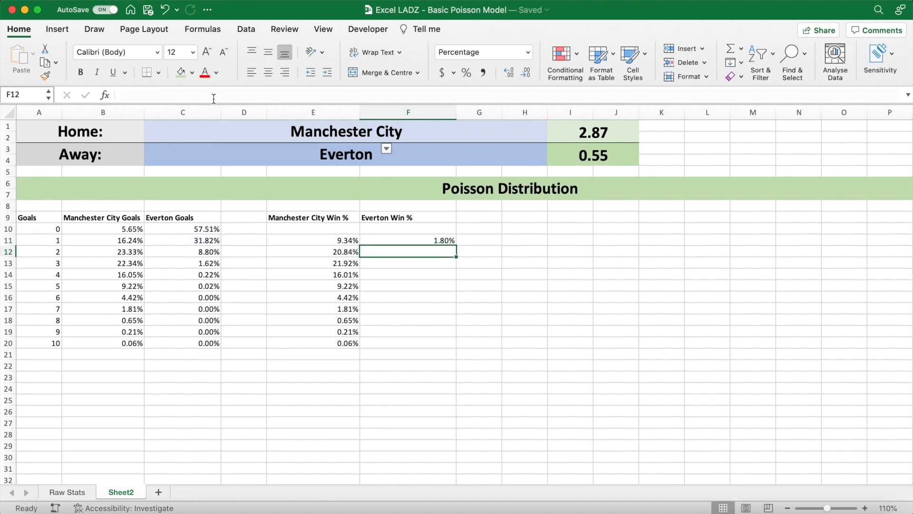
- Fill the away team's win formula from F11 down to F20
{"action": "left_click", "coordinate": [431, 240]}
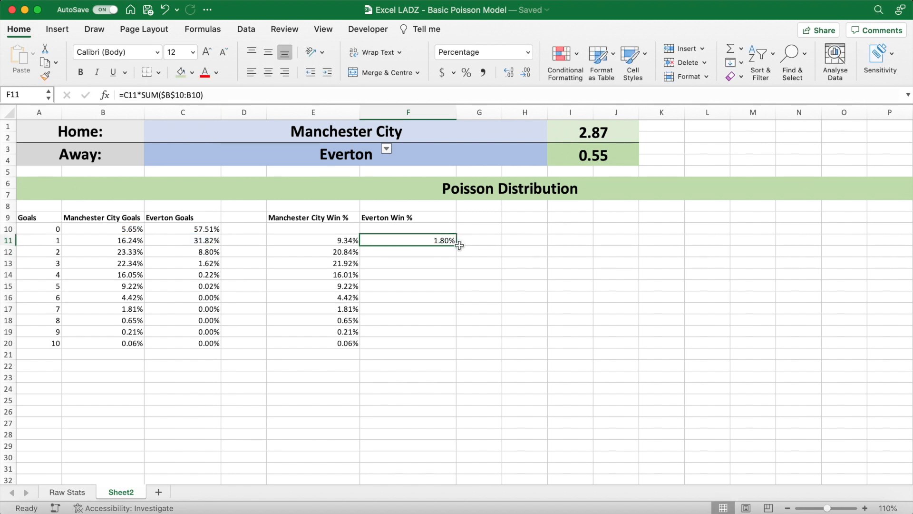
{"action": "left_click_drag", "start_coordinate": [457, 247], "coordinate": [444, 347]}
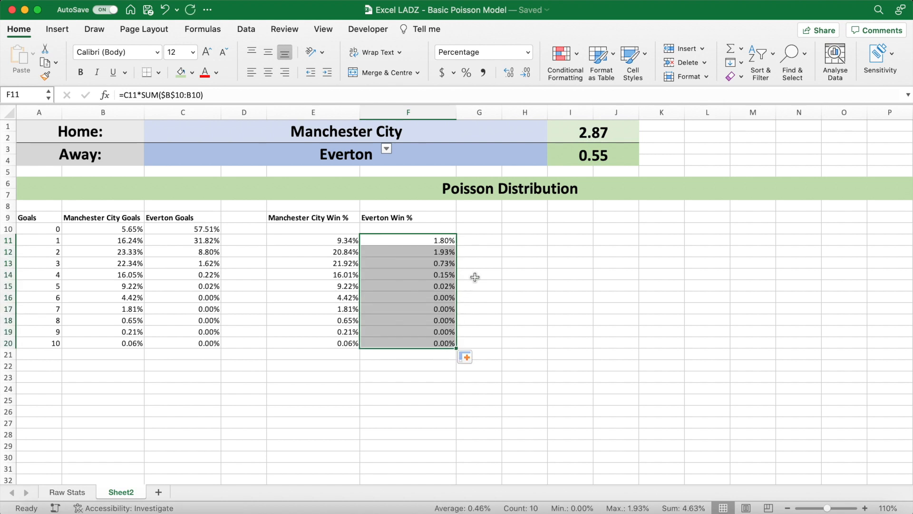
{"action": "left_click", "coordinate": [471, 242]}
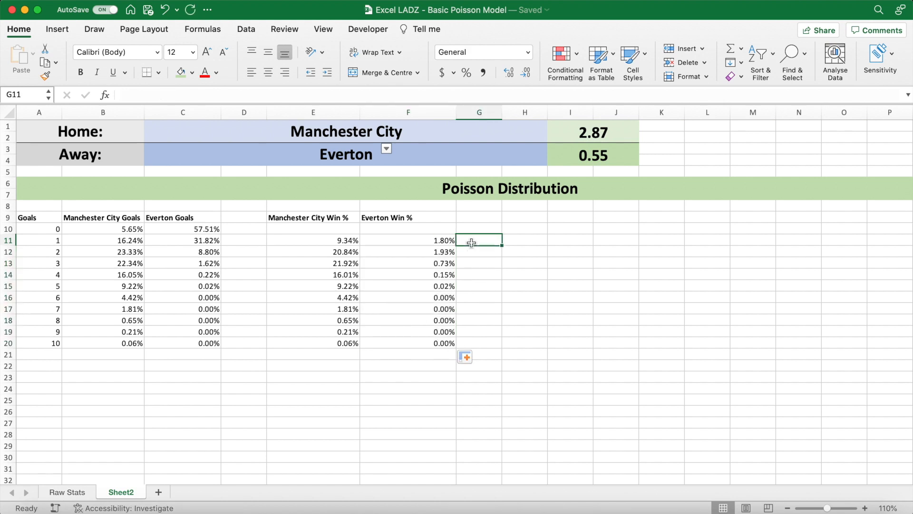
- Check the away win formulas in F11 and F12 against the goal counts in column A
{"action": "left_click", "coordinate": [419, 241]}
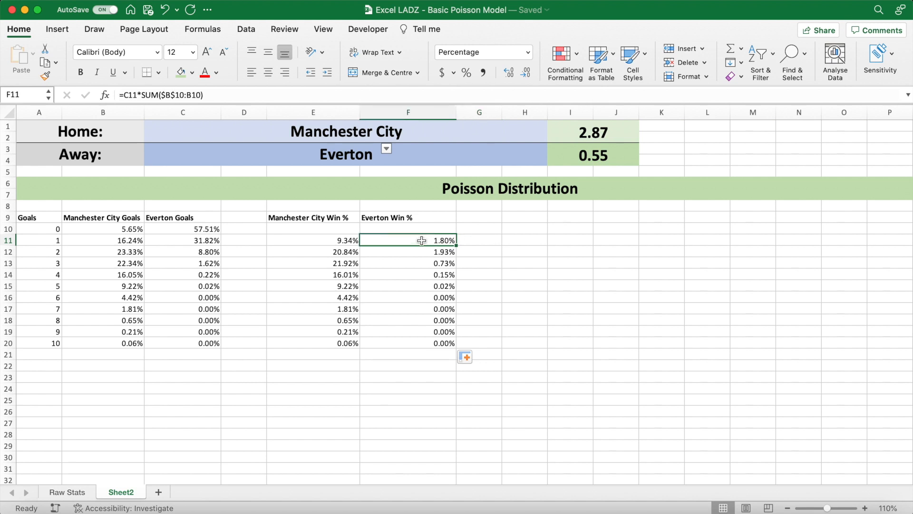
{"action": "left_click", "coordinate": [564, 149]}
{"action": "left_click", "coordinate": [413, 241]}
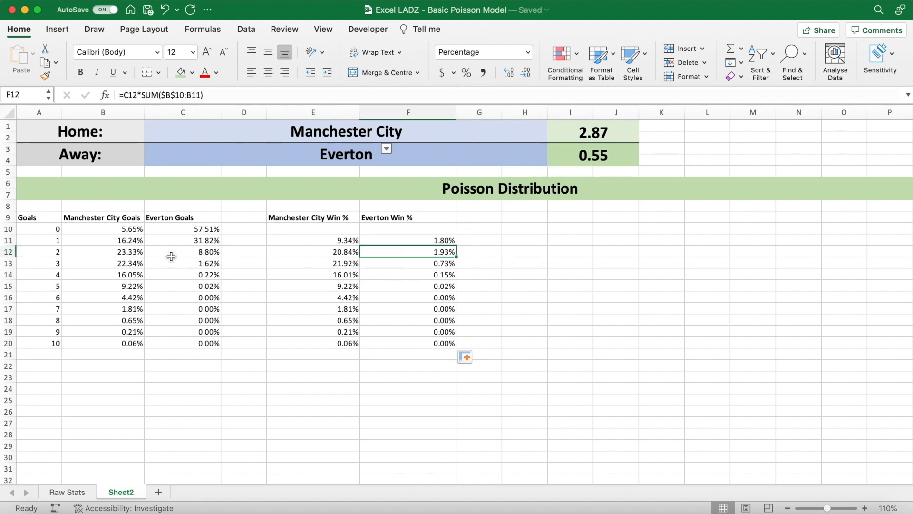
{"action": "left_click", "coordinate": [46, 250]}
{"action": "left_click", "coordinate": [45, 240]}
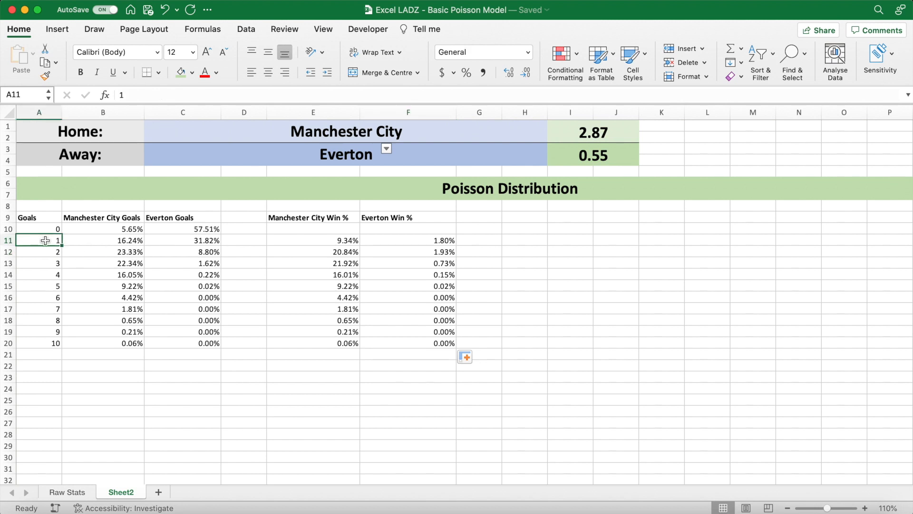
{"action": "left_click", "coordinate": [485, 229]}
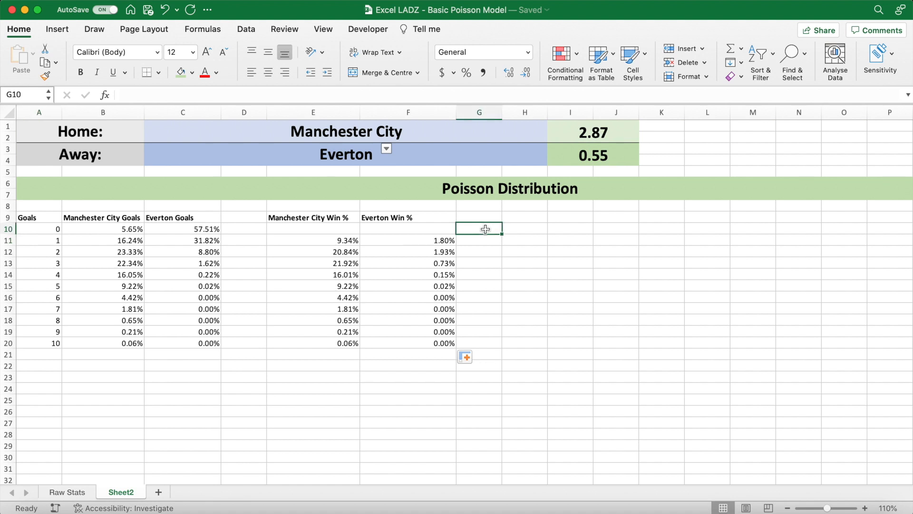
- Merge and centre K1:L2, and copy the merged cell to K3:L4 beside the expected goals
{"action": "left_click_drag", "start_coordinate": [649, 128], "coordinate": [700, 141]}
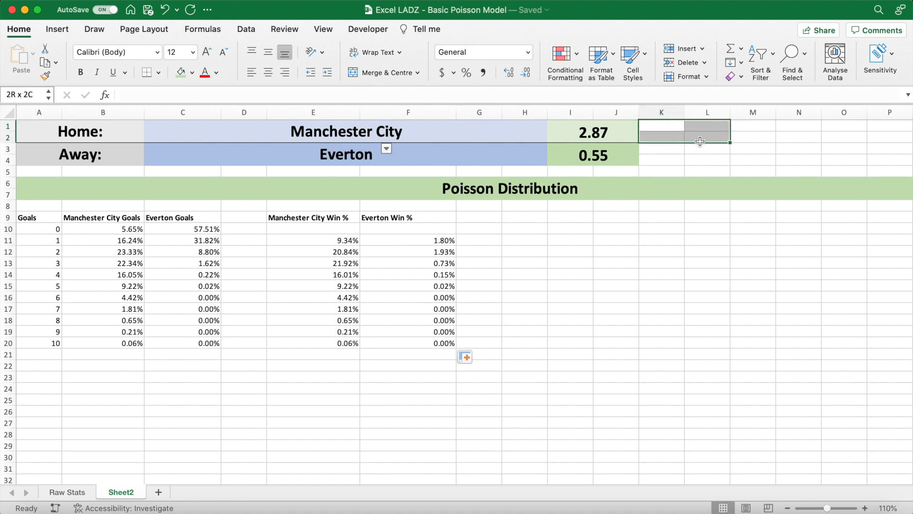
{"action": "left_click", "coordinate": [389, 75]}
{"action": "key", "text": "super+c"}
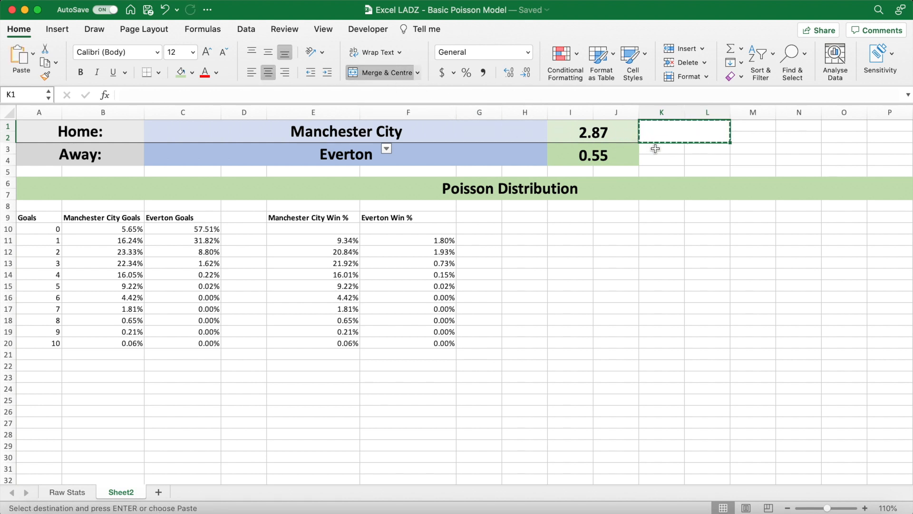
{"action": "left_click", "coordinate": [656, 149]}
{"action": "key", "text": "super+v"}
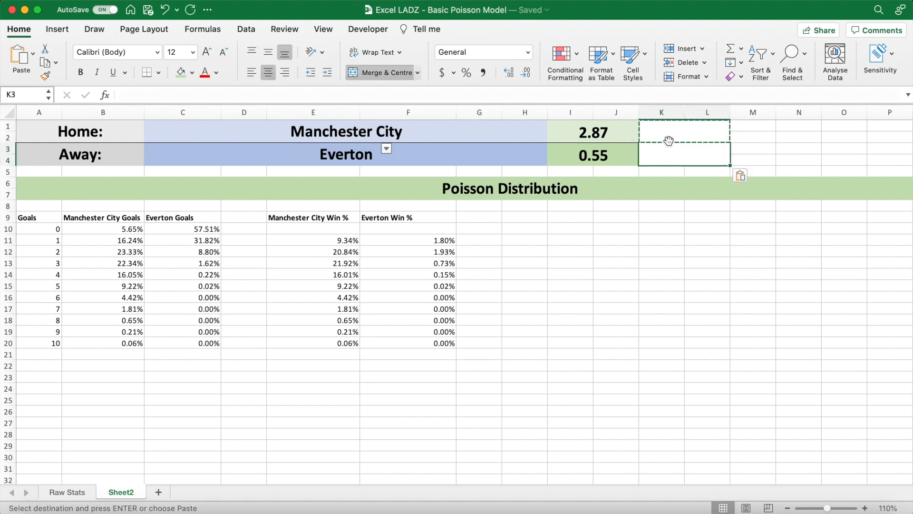
- Fill the merged cell K1 with light orange and the merged cell K3 with a darker shade of orange
{"action": "left_click", "coordinate": [670, 134]}
{"action": "key", "text": "Escape"}
{"action": "left_click", "coordinate": [191, 72]}
{"action": "left_click", "coordinate": [240, 139]}
{"action": "left_click", "coordinate": [703, 158]}
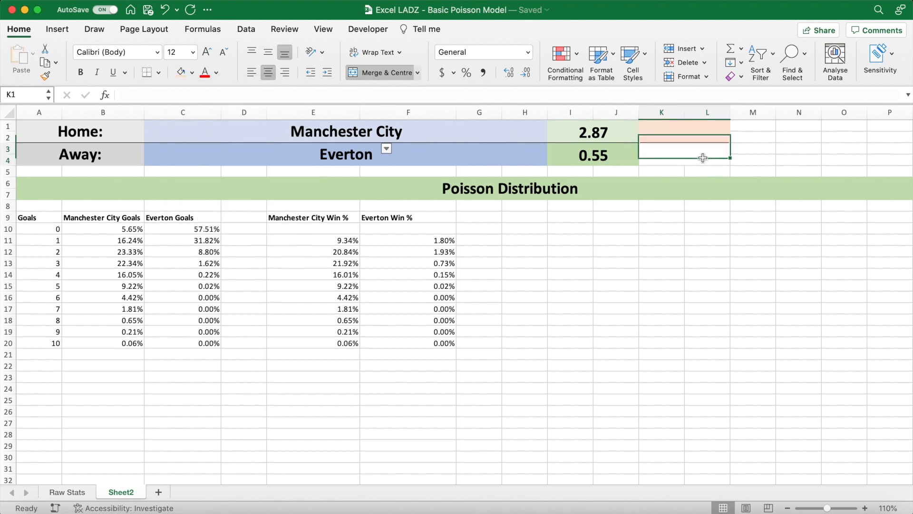
{"action": "left_click", "coordinate": [193, 72]}
{"action": "left_click", "coordinate": [242, 151]}
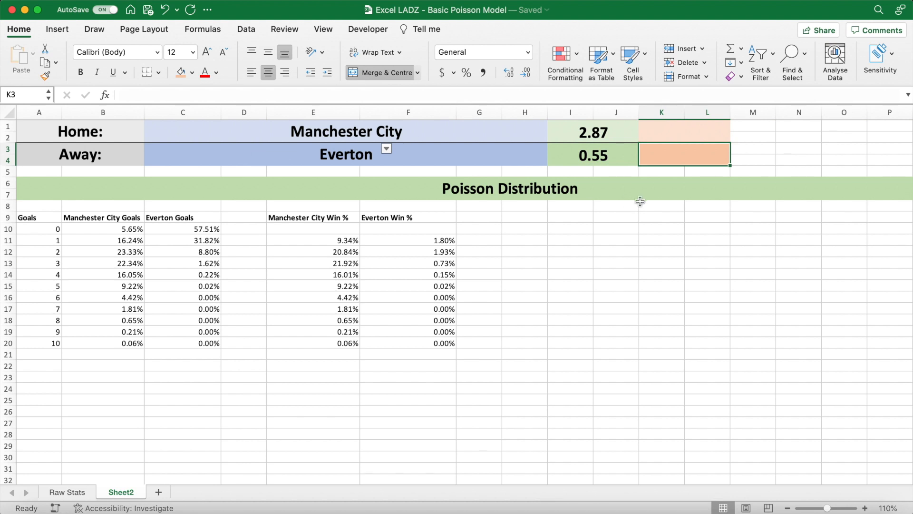
- Total the home team's win percentages in K1 with =SUM(E11:E20)
{"action": "left_click", "coordinate": [681, 135]}
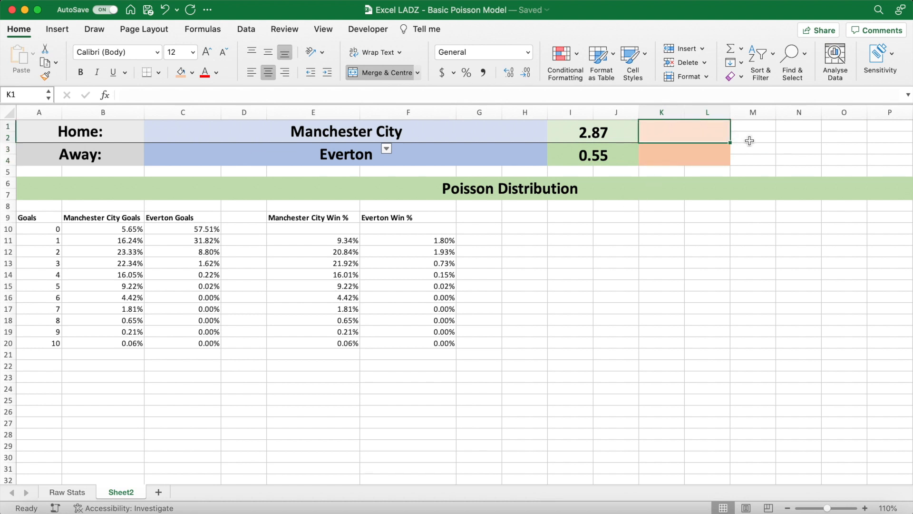
{"action": "type", "text": "=su"}
{"action": "key", "text": "Tab"}
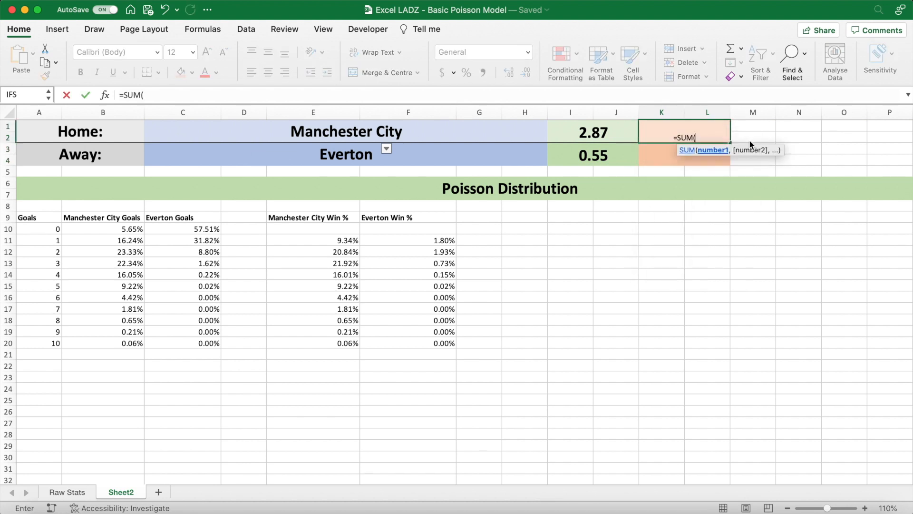
{"action": "left_click", "coordinate": [345, 243]}
{"action": "left_click_drag", "start_coordinate": [345, 243], "coordinate": [346, 339]}
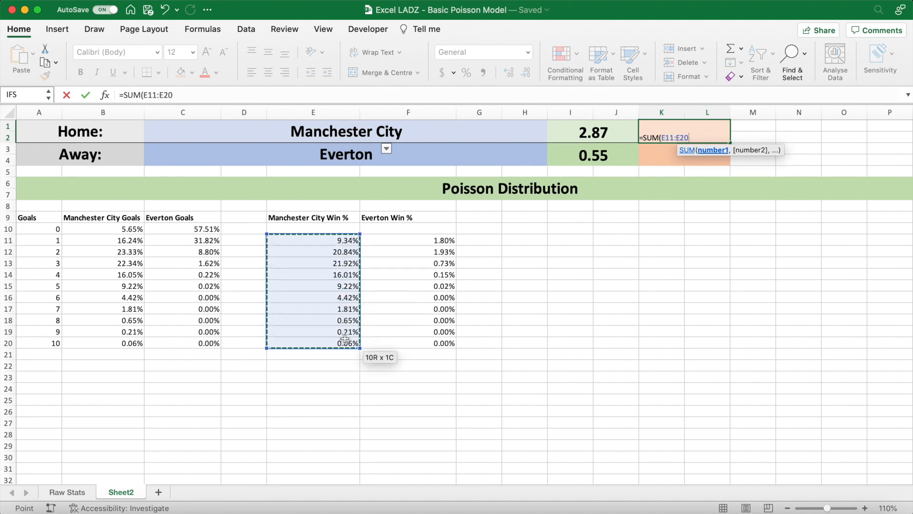
{"action": "key", "text": "Return"}
- Format the merged cells K1 and K3 as 24-point bold text, aligned vertically to the middle
{"action": "left_click_drag", "start_coordinate": [702, 135], "coordinate": [703, 152]}
{"action": "left_click", "coordinate": [193, 52]}
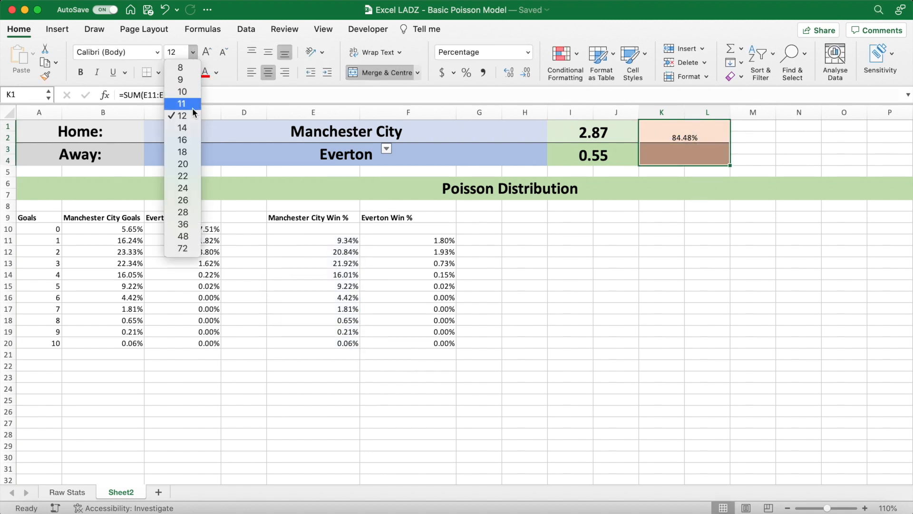
{"action": "left_click", "coordinate": [183, 188]}
{"action": "left_click", "coordinate": [90, 72]}
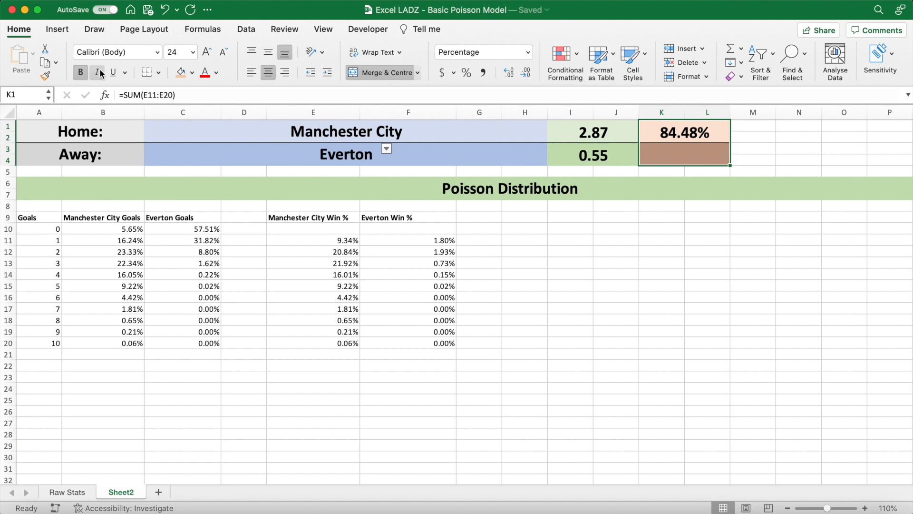
{"action": "left_click", "coordinate": [270, 52]}
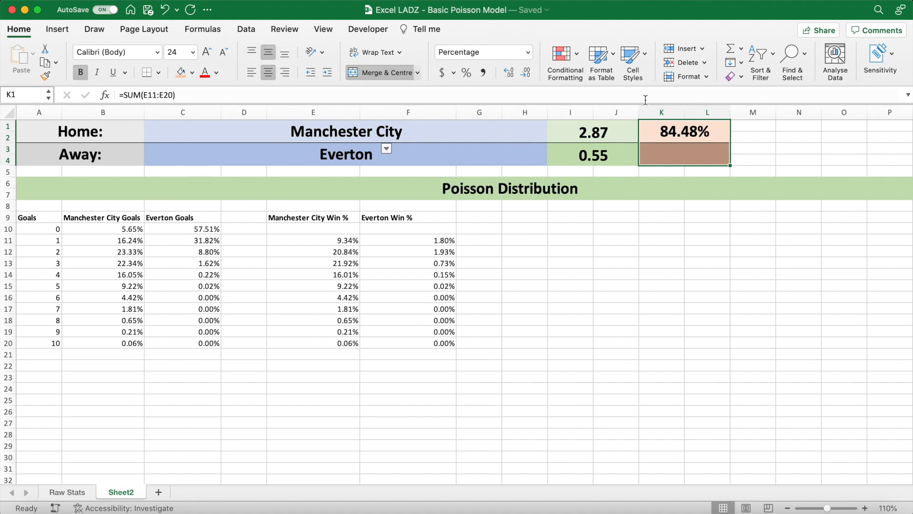
- Total the away team's win percentages in K3 with =SUM(F11:F20), and check the K1 and K3 formulas
{"action": "left_click", "coordinate": [688, 154]}
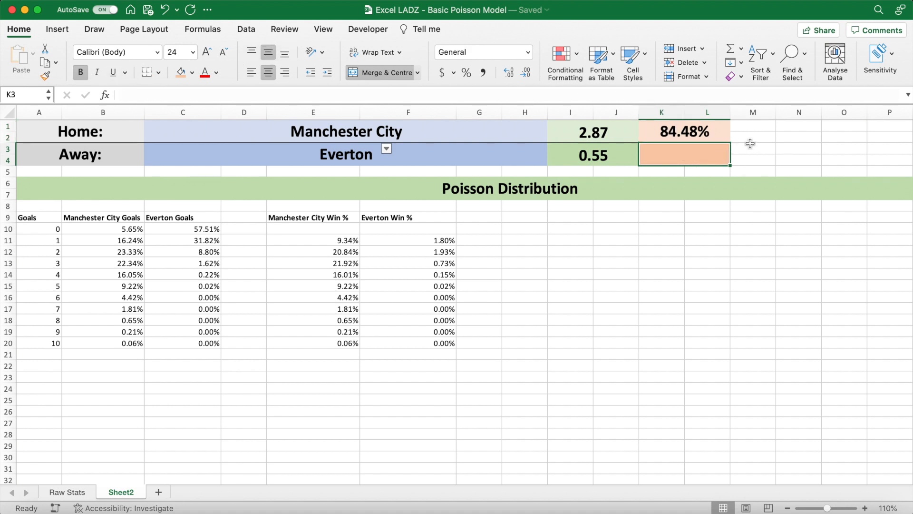
{"action": "type", "text": "=su"}
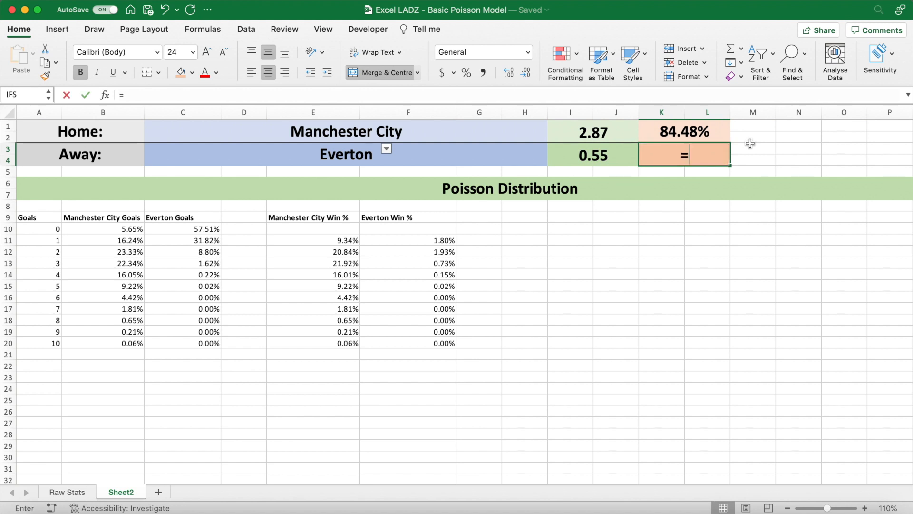
{"action": "key", "text": "Tab"}
{"action": "left_click_drag", "start_coordinate": [435, 240], "coordinate": [432, 340]}
{"action": "type", "text": ")"}
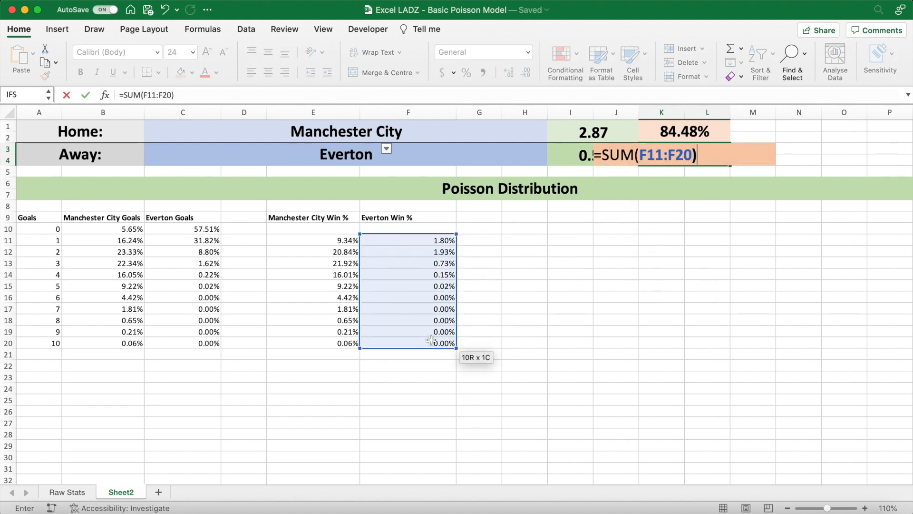
{"action": "key", "text": "Return"}
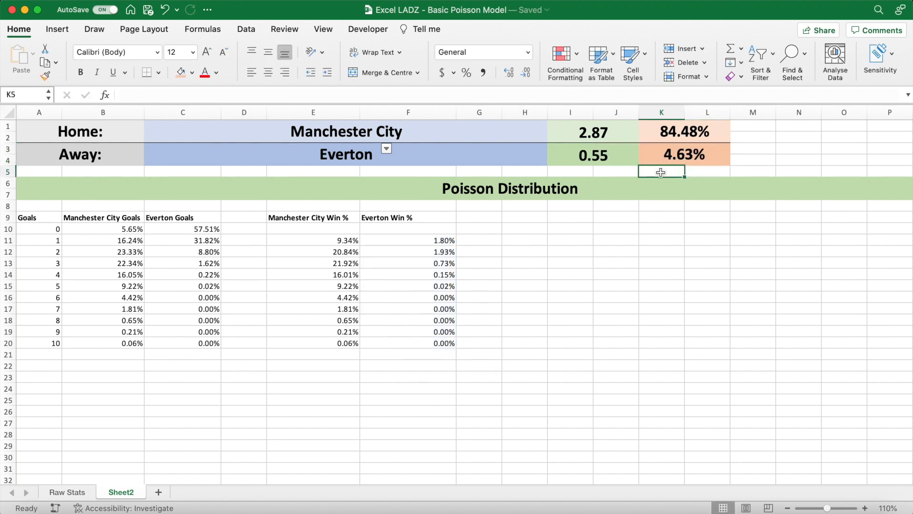
{"action": "left_click", "coordinate": [715, 133]}
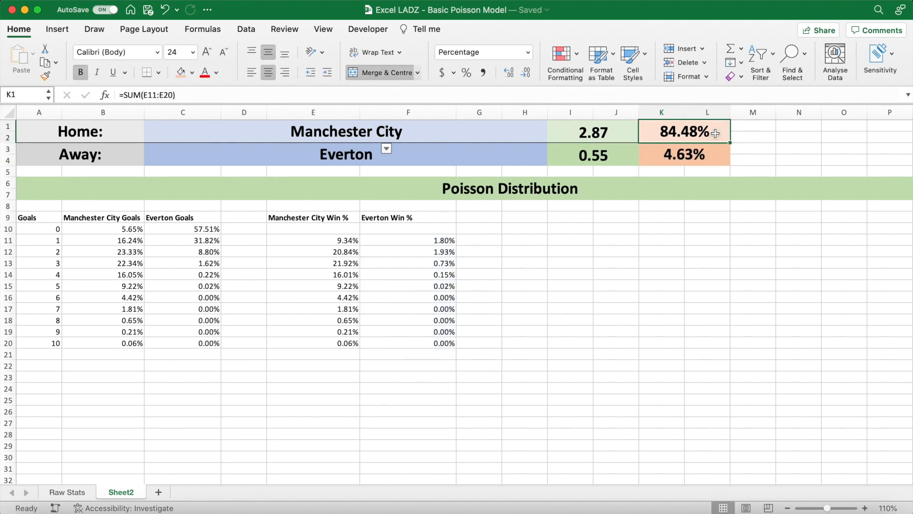
{"action": "left_click", "coordinate": [712, 159]}
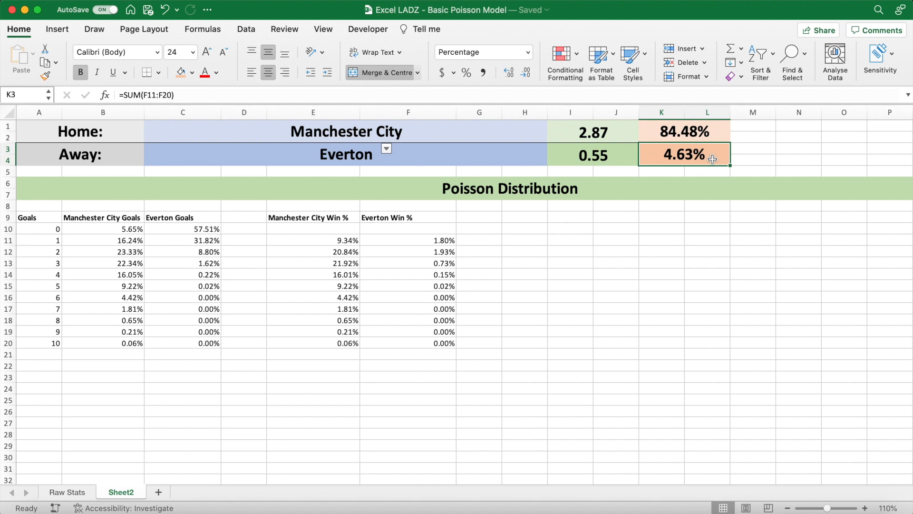
- Merge and centre M2:N3, and format the merged cell with a grey fill and 24-point bold text
{"action": "left_click_drag", "start_coordinate": [750, 138], "coordinate": [799, 149]}
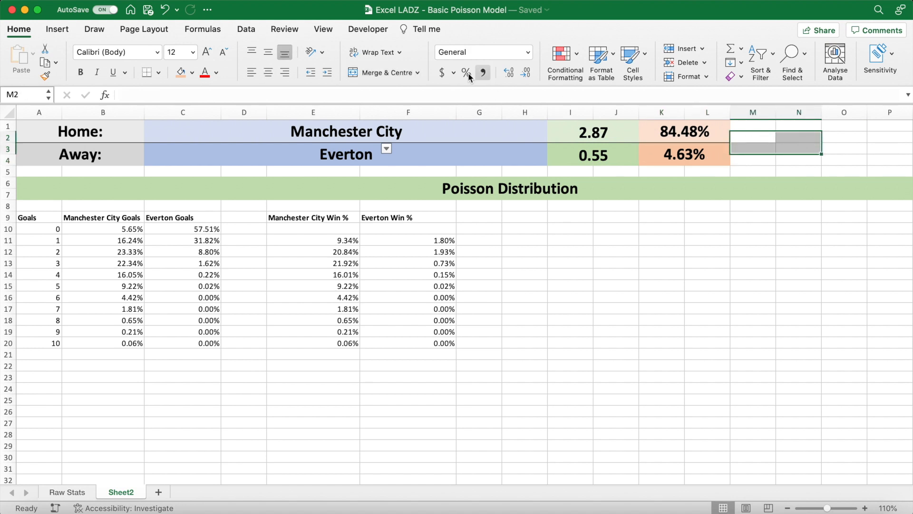
{"action": "left_click", "coordinate": [395, 73]}
{"action": "left_click", "coordinate": [191, 72]}
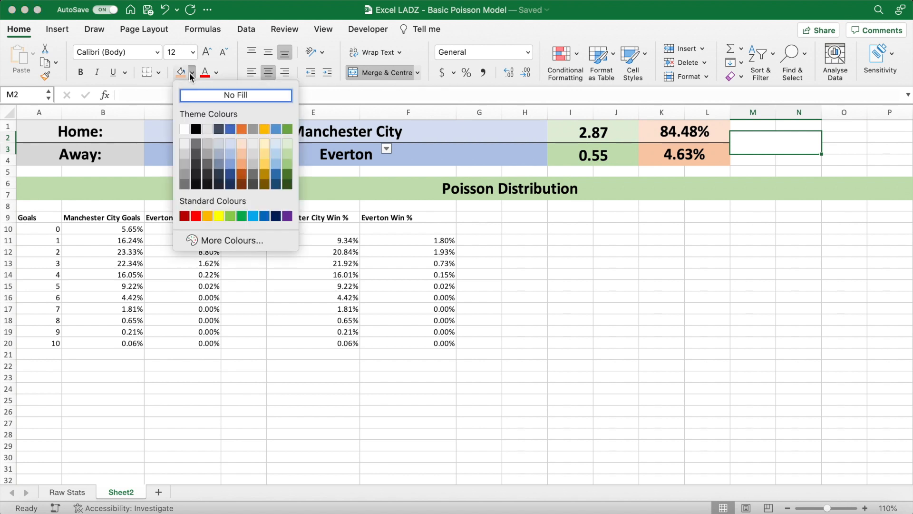
{"action": "left_click", "coordinate": [253, 163]}
{"action": "left_click", "coordinate": [192, 52]}
{"action": "left_click", "coordinate": [181, 200]}
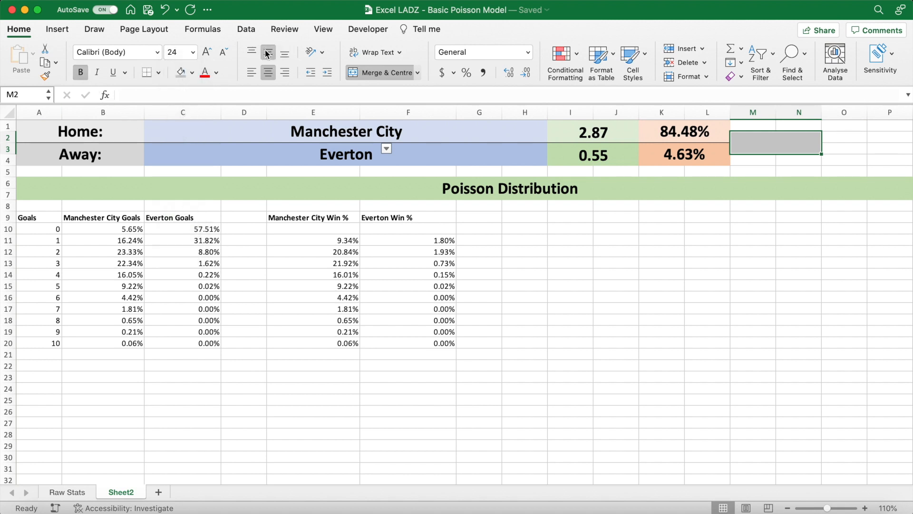
- Calculate the draw percentage in the merged cell M2 with =1-SUM(K1:L4)
{"action": "type", "text": "=1-SUM("}
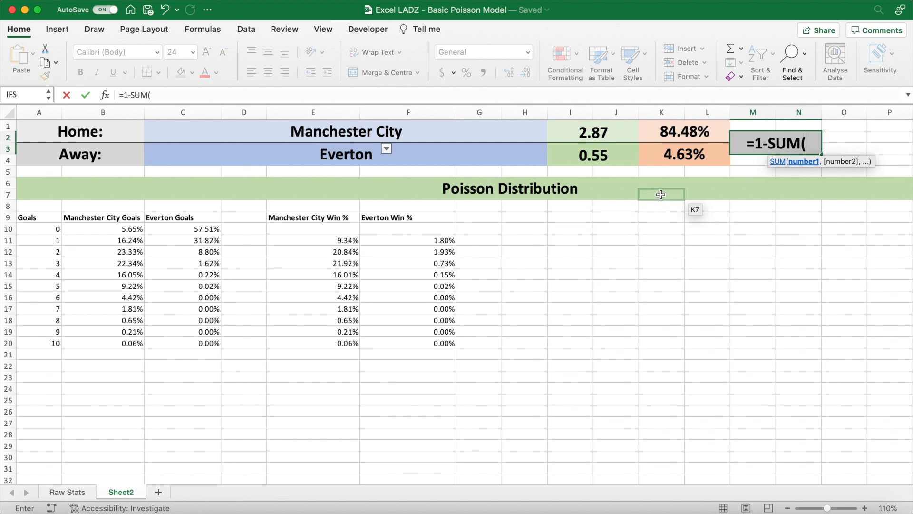
{"action": "left_click", "coordinate": [683, 140]}
{"action": "left_click_drag", "start_coordinate": [683, 141], "coordinate": [683, 160]}
{"action": "left_click", "coordinate": [176, 100]}
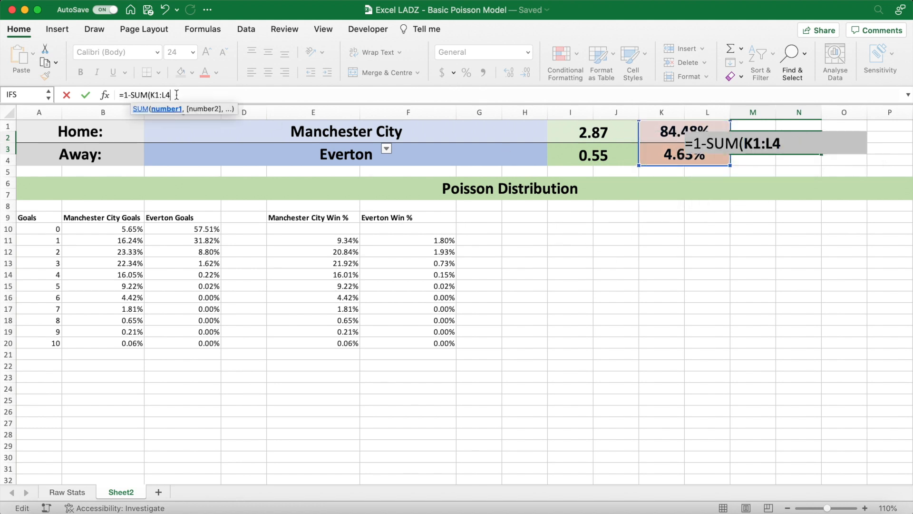
{"action": "type", "text": ")"}
{"action": "key", "text": "Return"}
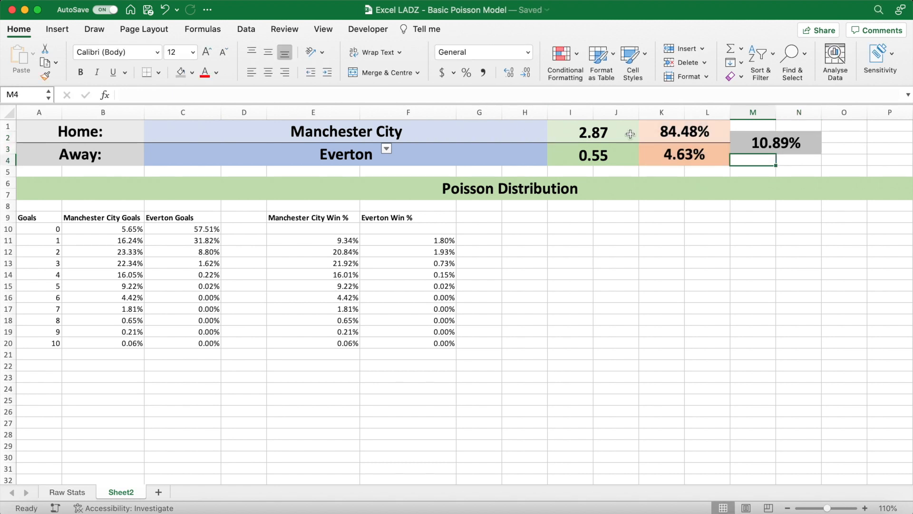
- Check the combined total of the win and draw percentages in K1:N4, and review the formula behind each percentage
{"action": "left_click_drag", "start_coordinate": [691, 130], "coordinate": [742, 142]}
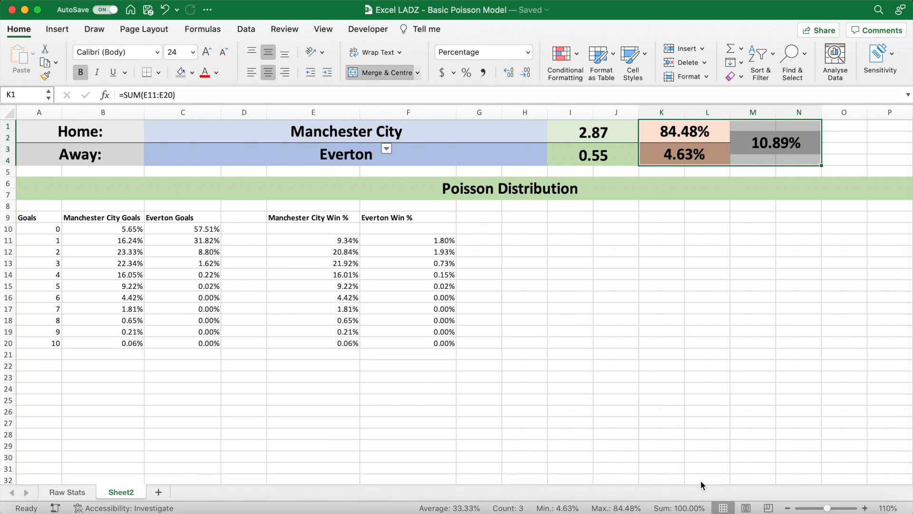
{"action": "left_click", "coordinate": [695, 137]}
{"action": "left_click", "coordinate": [678, 161]}
{"action": "left_click", "coordinate": [751, 151]}
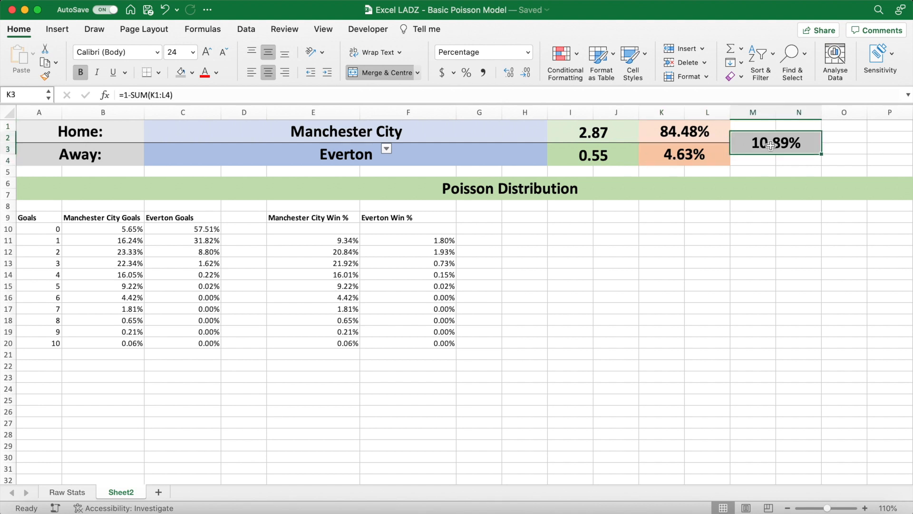
{"action": "left_click", "coordinate": [837, 139]}
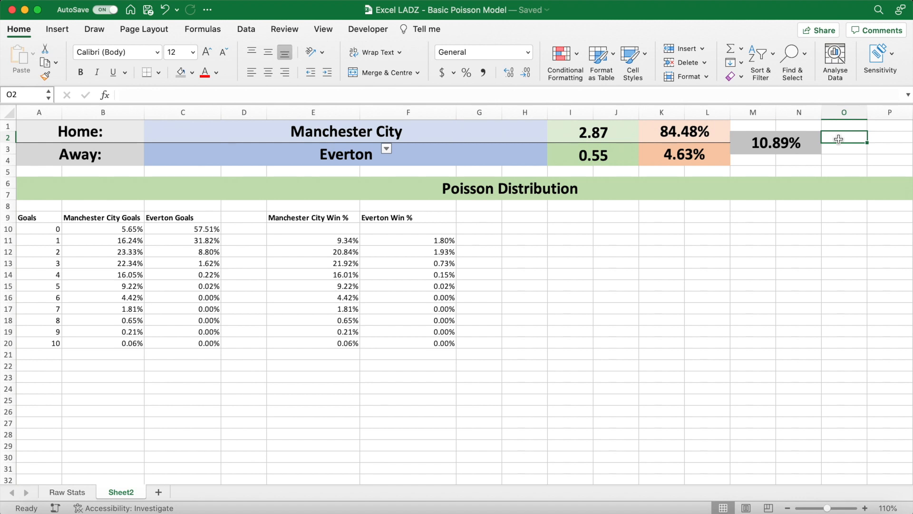
- Test the model with Liverpool, Brentford and Leeds United in turn as the home team in C1
{"action": "left_click", "coordinate": [533, 131]}
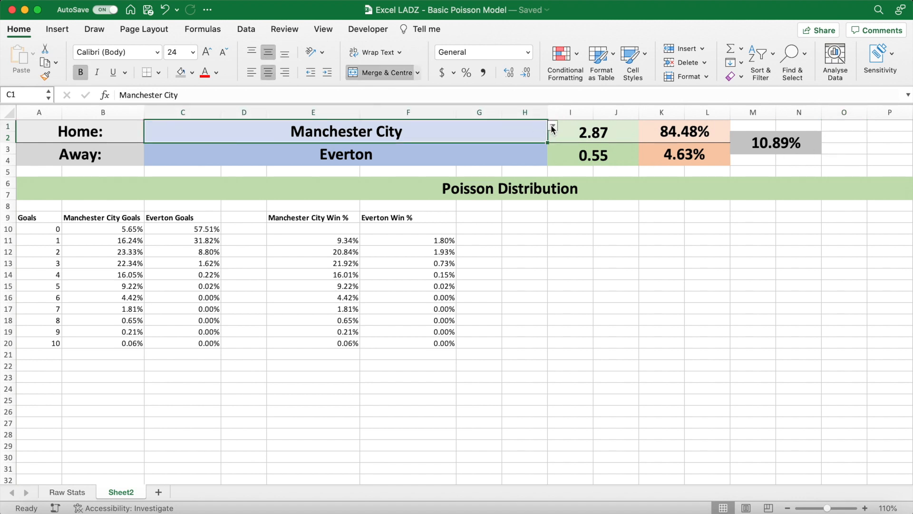
{"action": "left_click", "coordinate": [553, 126]}
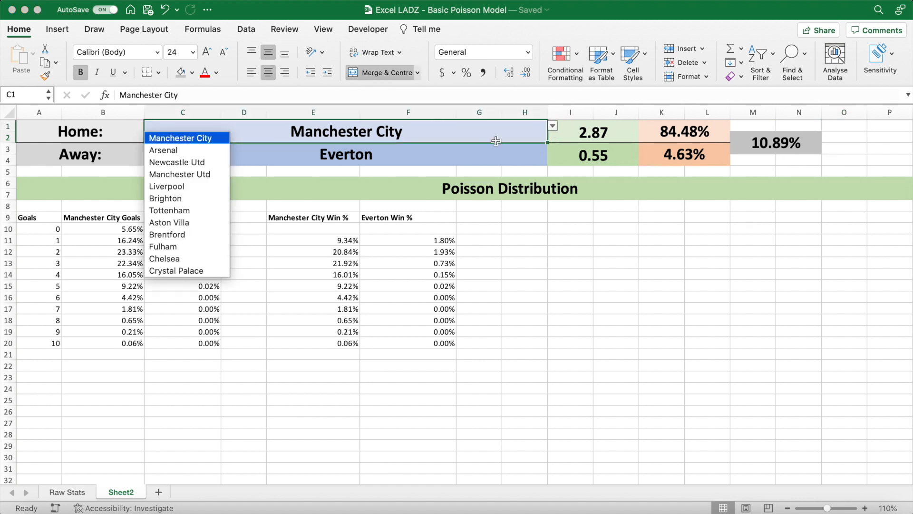
{"action": "left_click", "coordinate": [192, 190]}
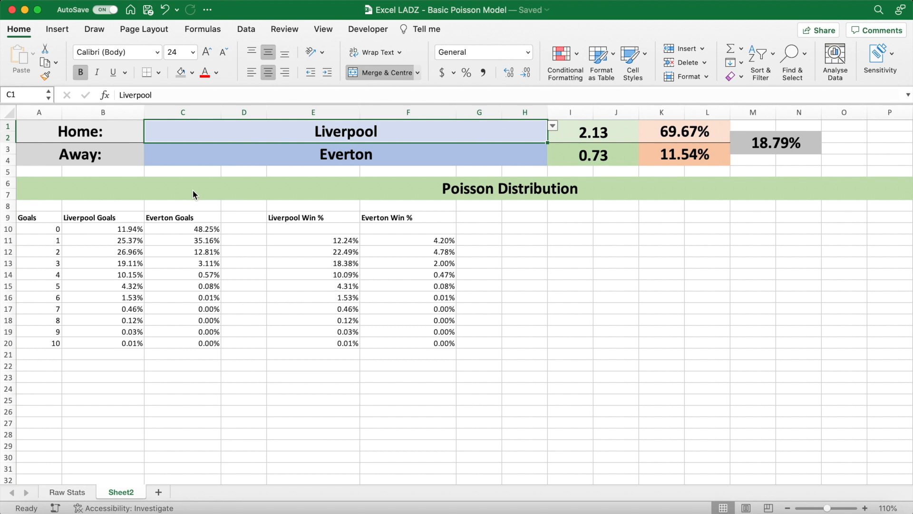
{"action": "left_click", "coordinate": [552, 126]}
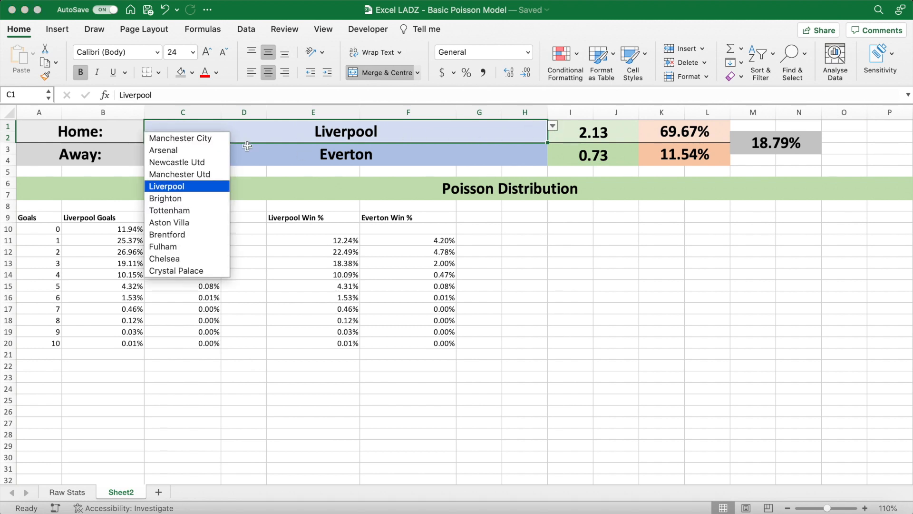
{"action": "left_click", "coordinate": [181, 235]}
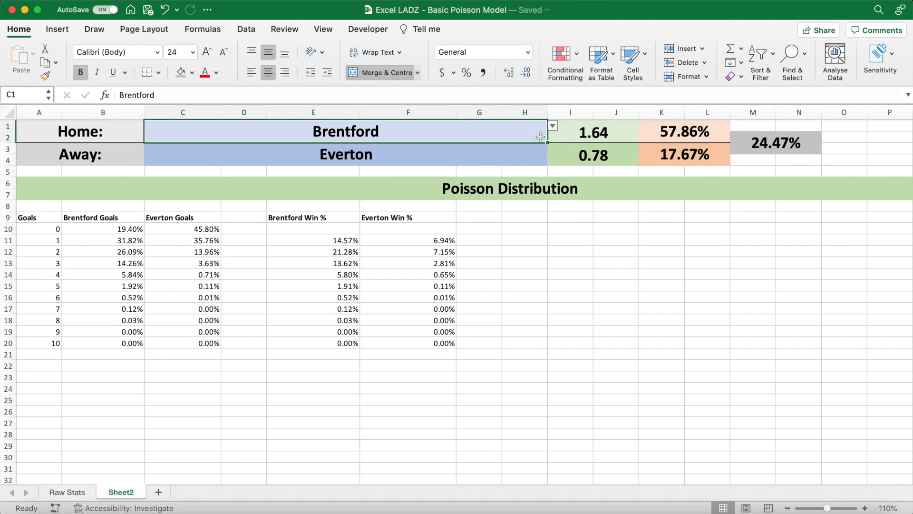
{"action": "left_click", "coordinate": [553, 126]}
{"action": "scroll", "coordinate": [159, 236], "scroll_direction": "down", "scroll_amount": 5}
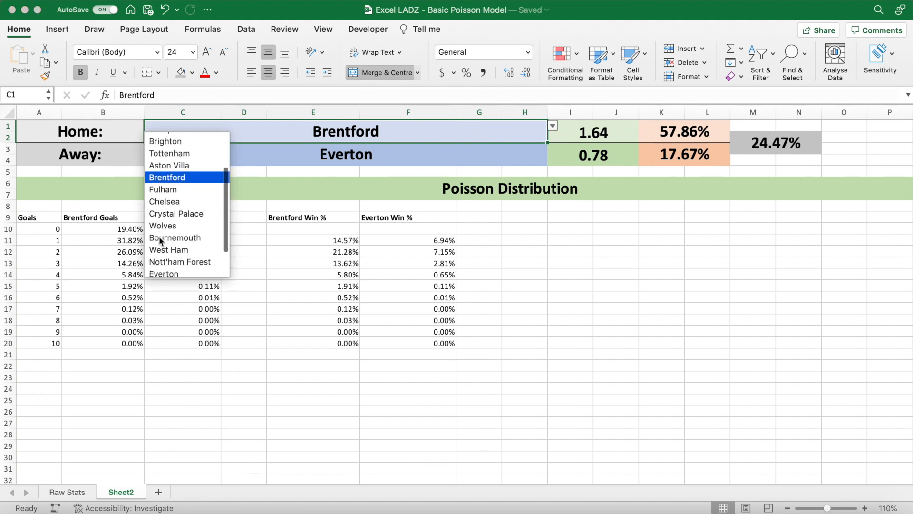
{"action": "scroll", "coordinate": [159, 236], "scroll_direction": "down", "scroll_amount": 1}
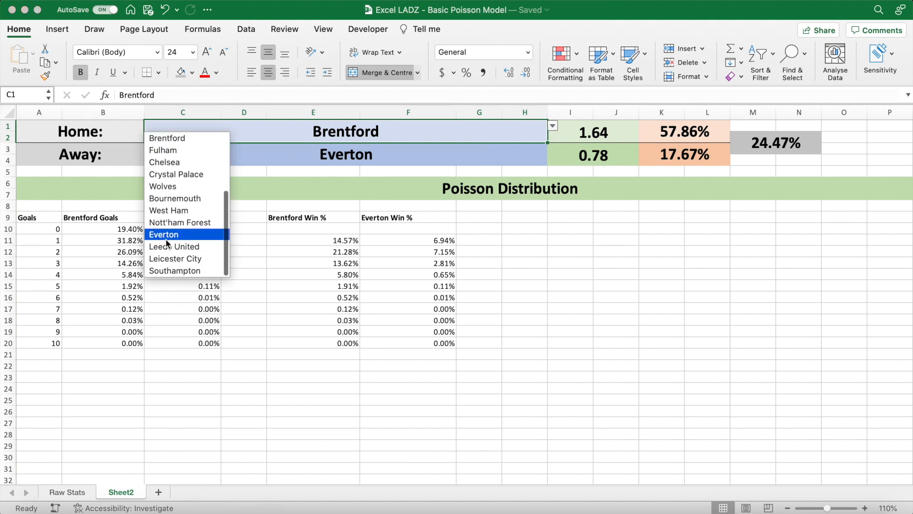
{"action": "left_click", "coordinate": [166, 244]}
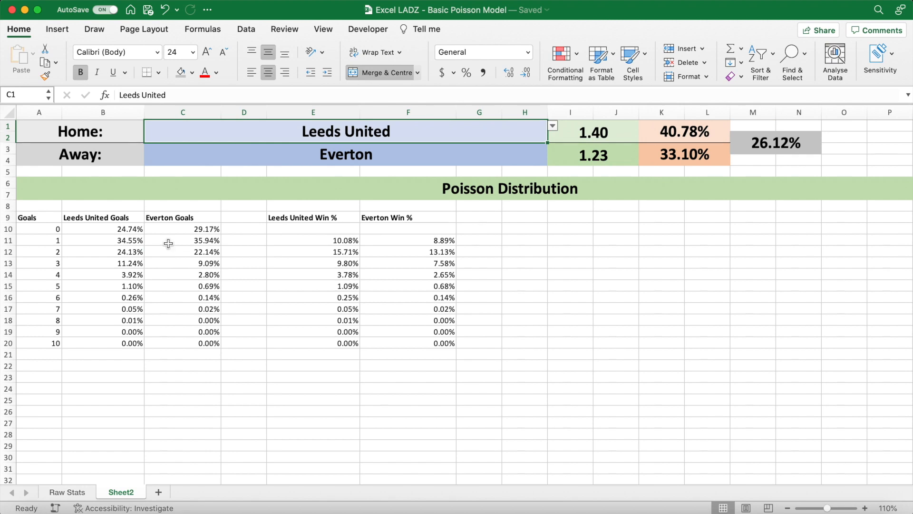
- Choose Southampton as the home team in C1
{"action": "left_click", "coordinate": [554, 126]}
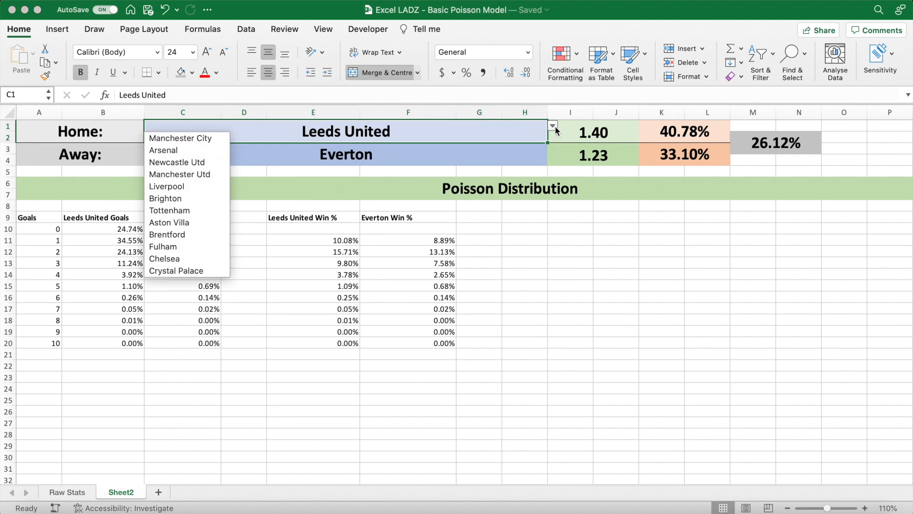
{"action": "scroll", "coordinate": [144, 223], "scroll_direction": "down", "scroll_amount": 10}
{"action": "scroll", "coordinate": [247, 219], "scroll_direction": "up", "scroll_amount": 10}
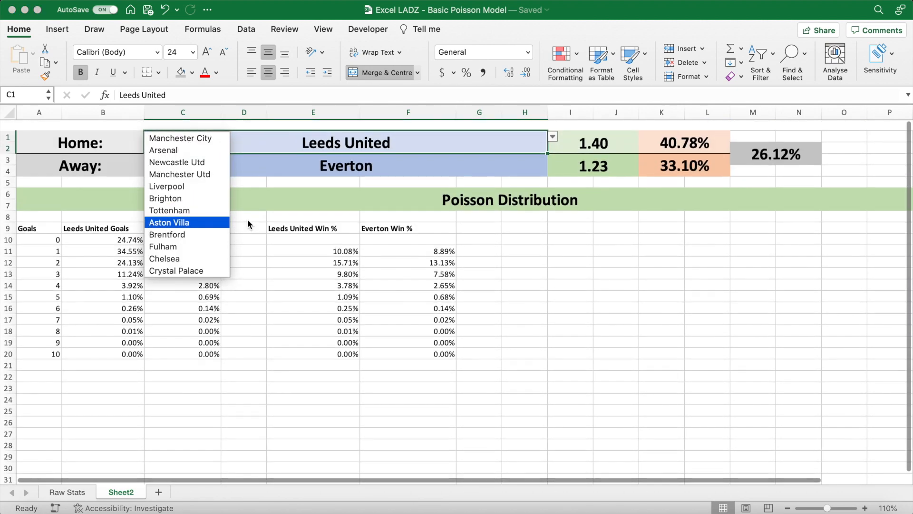
{"action": "scroll", "coordinate": [208, 247], "scroll_direction": "down", "scroll_amount": 3}
{"action": "left_click", "coordinate": [200, 269]}
- Review the win percentage cells K1 and K3 and the expected goals formulas in I1 and I3
{"action": "left_click", "coordinate": [679, 133]}
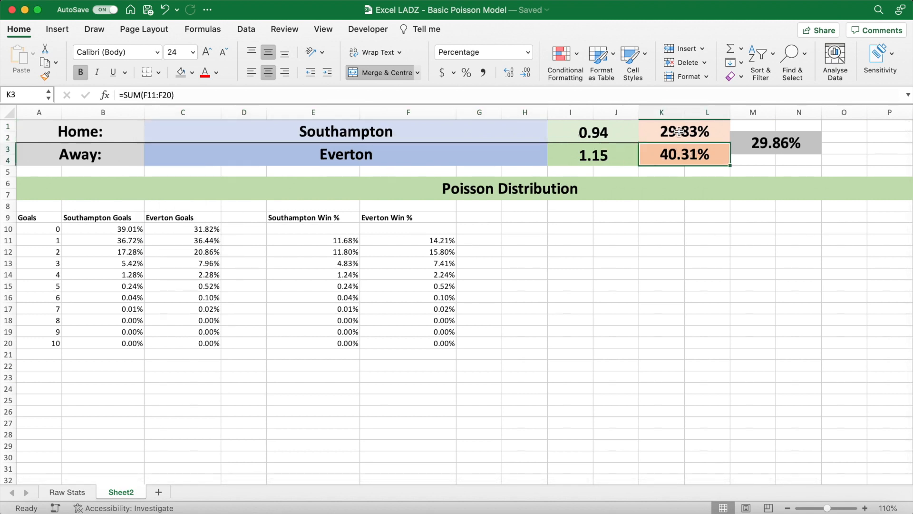
{"action": "left_click", "coordinate": [602, 162]}
{"action": "left_click", "coordinate": [598, 140]}
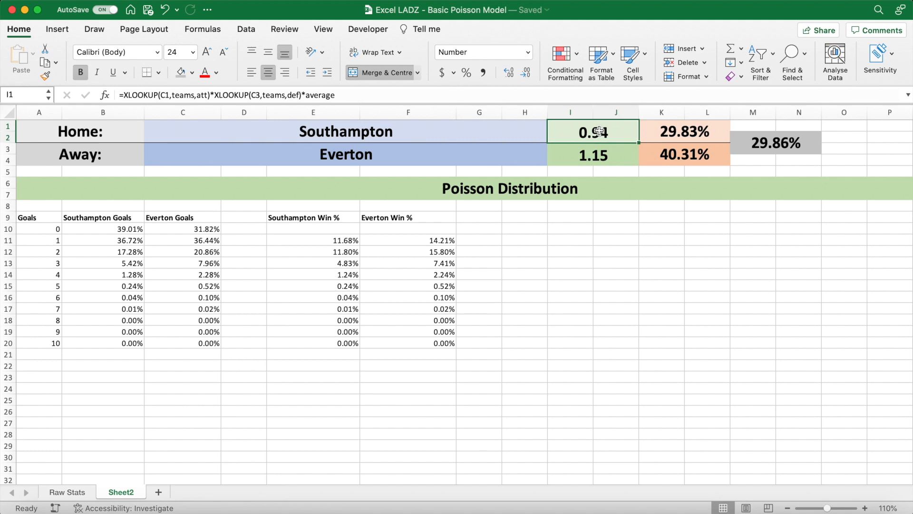
{"action": "left_click", "coordinate": [843, 151]}
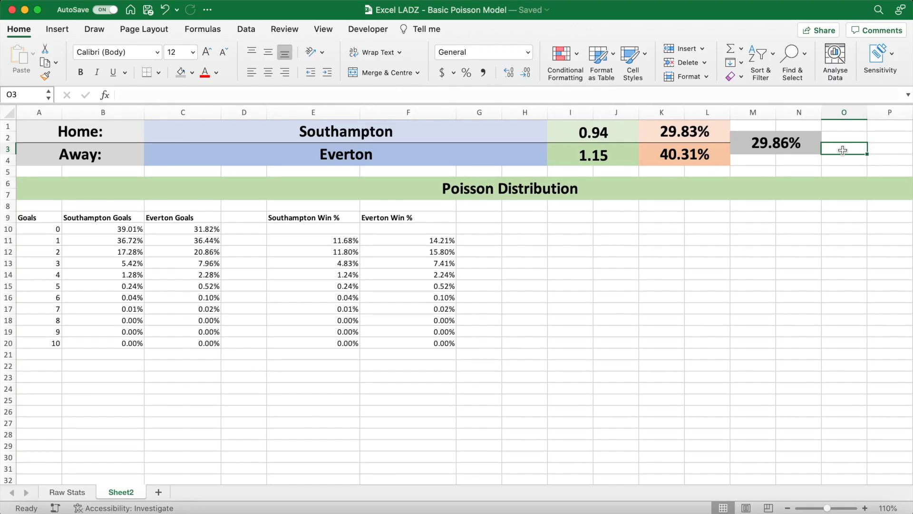
- Add a bold, centred home team heading in F22 that links to the fixture's home team with =C1
{"action": "scroll", "coordinate": [696, 304], "scroll_direction": "down", "scroll_amount": 3}
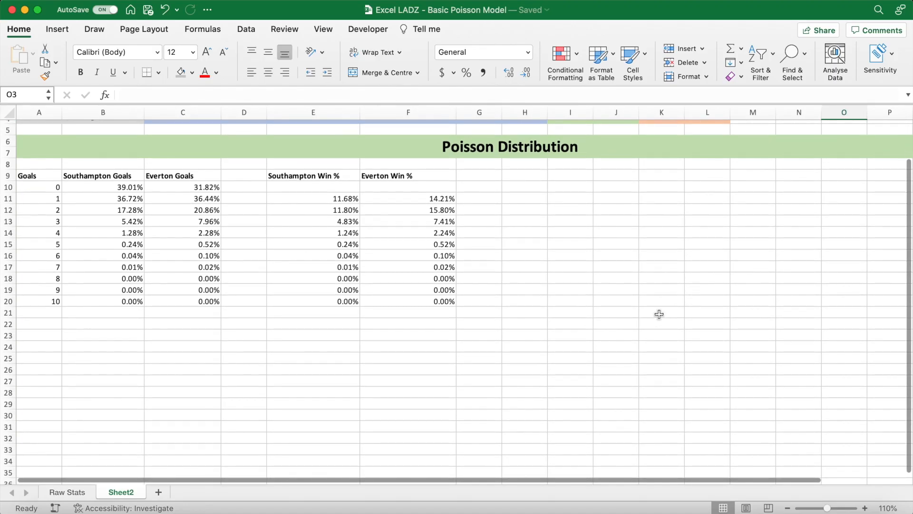
{"action": "left_click", "coordinate": [425, 324]}
{"action": "scroll", "coordinate": [529, 289], "scroll_direction": "up", "scroll_amount": 3}
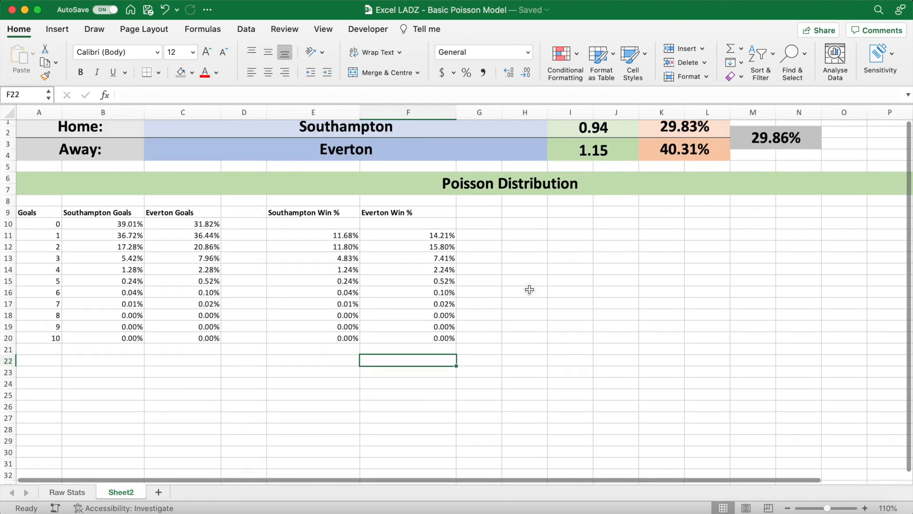
{"action": "scroll", "coordinate": [529, 289], "scroll_direction": "up", "scroll_amount": 1}
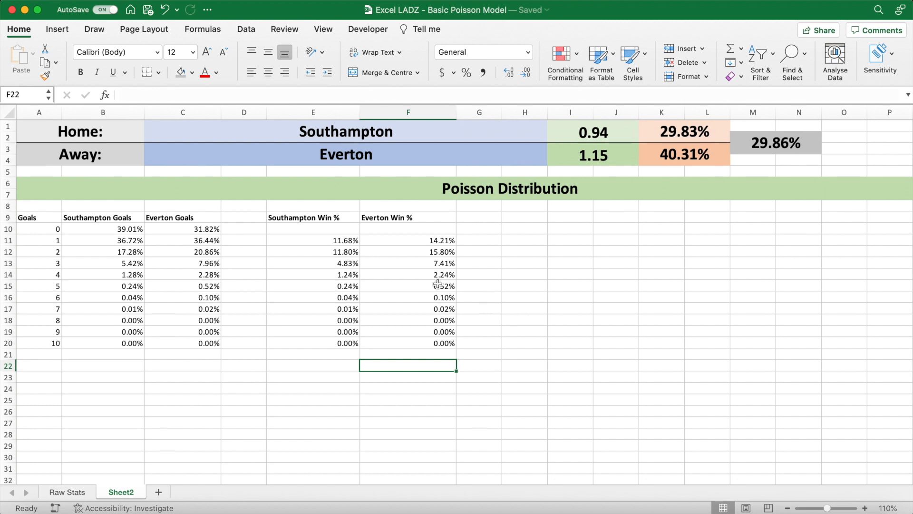
{"action": "left_click", "coordinate": [80, 72]}
{"action": "left_click", "coordinate": [269, 52]}
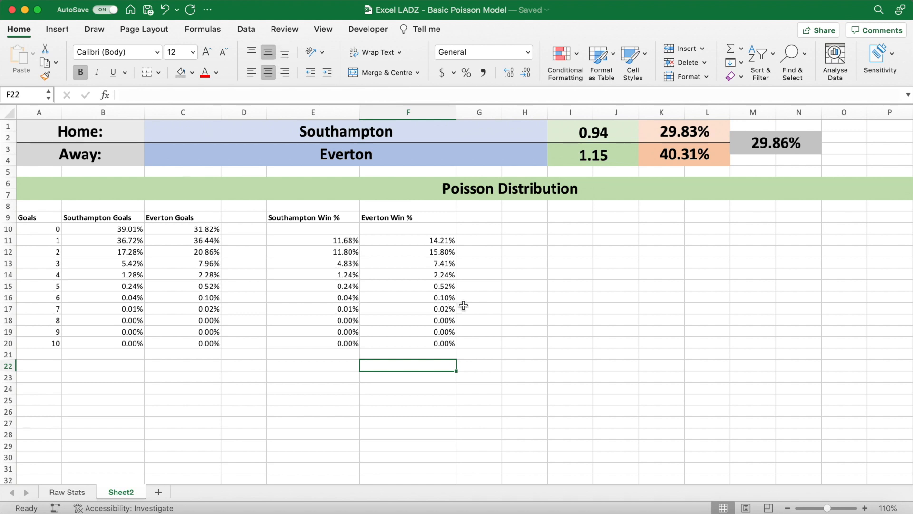
{"action": "type", "text": "="}
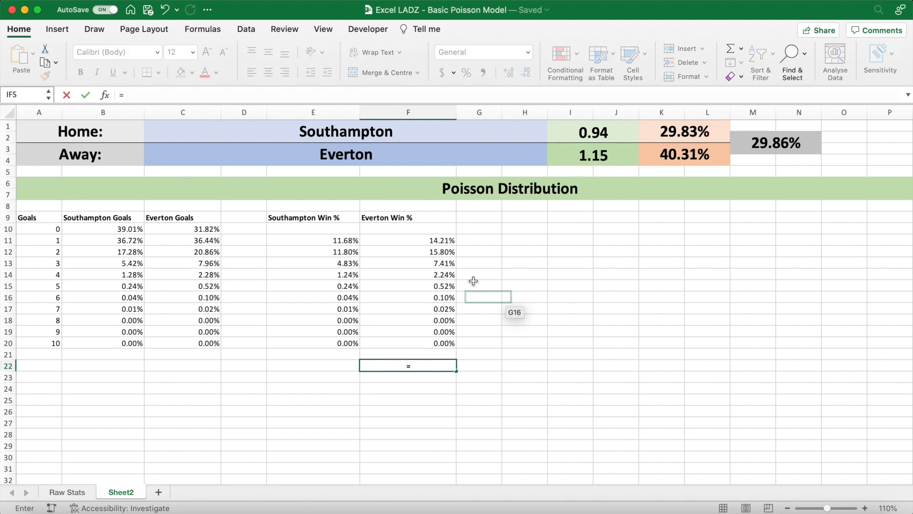
{"action": "left_click", "coordinate": [184, 127]}
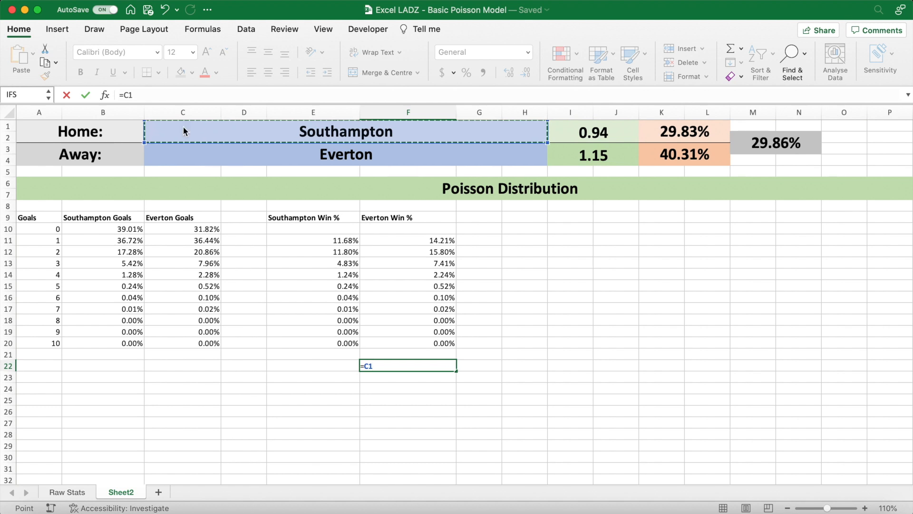
{"action": "key", "text": "Return"}
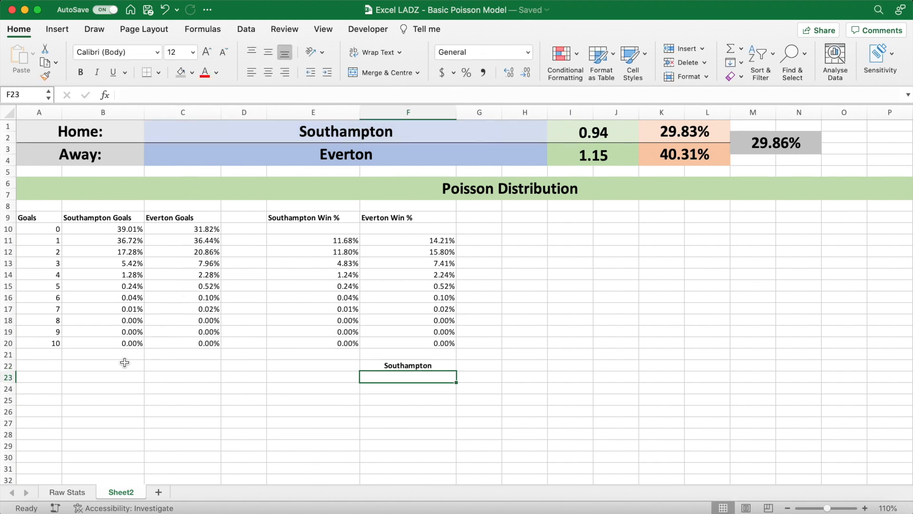
- Enter the home goal counts 0 to 10 across C23:M23 and make them bold
{"action": "left_click", "coordinate": [130, 378]}
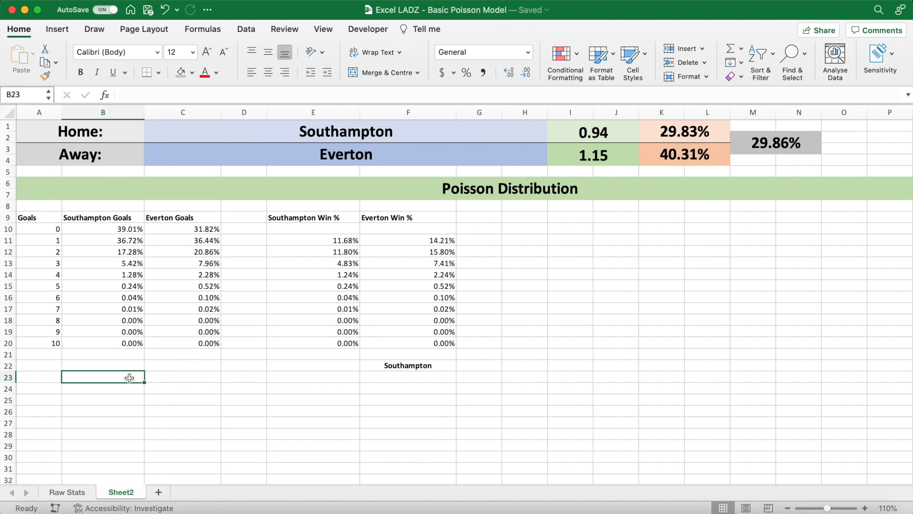
{"action": "key", "text": "Right"}
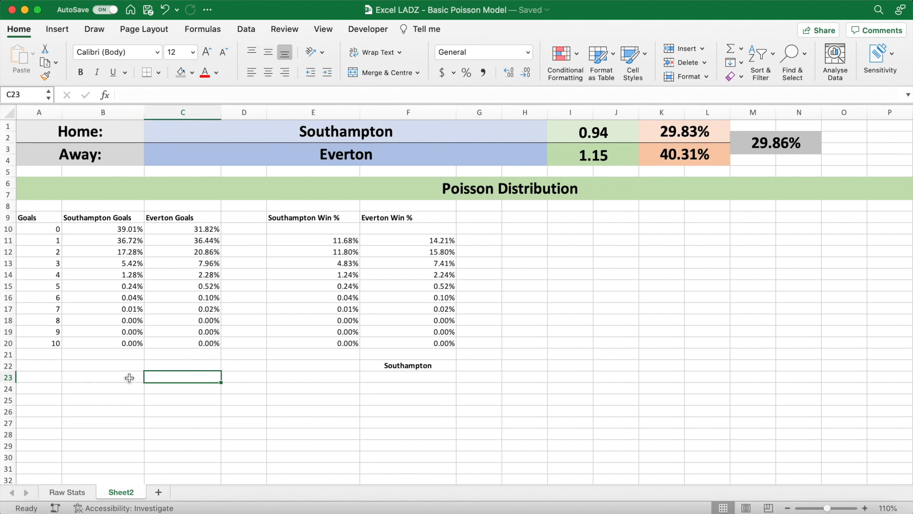
{"action": "type", "text": "0"}
{"action": "key", "text": "Tab"}
{"action": "type", "text": "1"}
{"action": "key", "text": "Tab"}
{"action": "type", "text": "2"}
{"action": "key", "text": "Tab"}
{"action": "type", "text": "3"}
{"action": "key", "text": "Tab"}
{"action": "type", "text": "4"}
{"action": "key", "text": "Tab"}
{"action": "type", "text": "5"}
{"action": "key", "text": "Tab"}
{"action": "type", "text": "6"}
{"action": "key", "text": "Tab"}
{"action": "type", "text": "7"}
{"action": "key", "text": "Tab"}
{"action": "type", "text": "8"}
{"action": "key", "text": "Tab"}
{"action": "type", "text": "9"}
{"action": "key", "text": "Tab"}
{"action": "type", "text": "10"}
{"action": "key", "text": "Return"}
{"action": "left_click_drag", "start_coordinate": [184, 380], "coordinate": [746, 378]}
{"action": "key", "text": "super+b"}
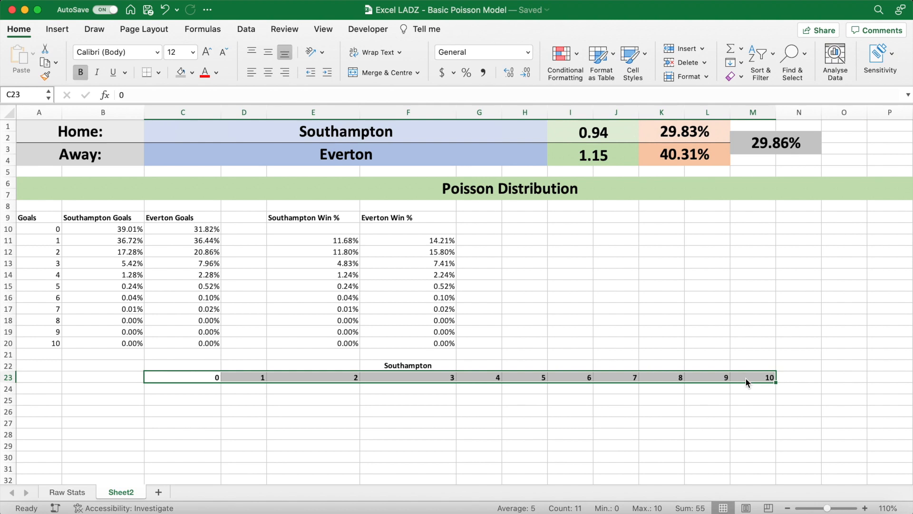
- Enter the away goal counts 0 to 10 down B24:B34 and make them bold
{"action": "left_click", "coordinate": [135, 388]}
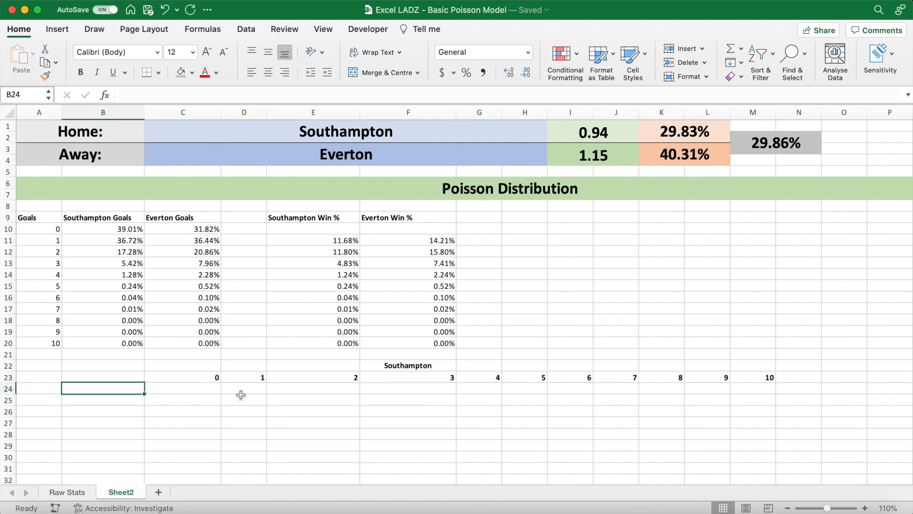
{"action": "scroll", "coordinate": [240, 393], "scroll_direction": "down", "scroll_amount": 5}
{"action": "scroll", "coordinate": [241, 395], "scroll_direction": "down", "scroll_amount": 1}
{"action": "type", "text": "0"}
{"action": "key", "text": "Return"}
{"action": "type", "text": "1 2 3 4 5 6 7"}
{"action": "key", "text": "Return"}
{"action": "type", "text": "8"}
{"action": "key", "text": "Return"}
{"action": "type", "text": "9"}
{"action": "key", "text": "Return"}
{"action": "type", "text": "10"}
{"action": "key", "text": "Return"}
{"action": "left_click_drag", "start_coordinate": [135, 323], "coordinate": [130, 434]}
{"action": "key", "text": "super+b"}
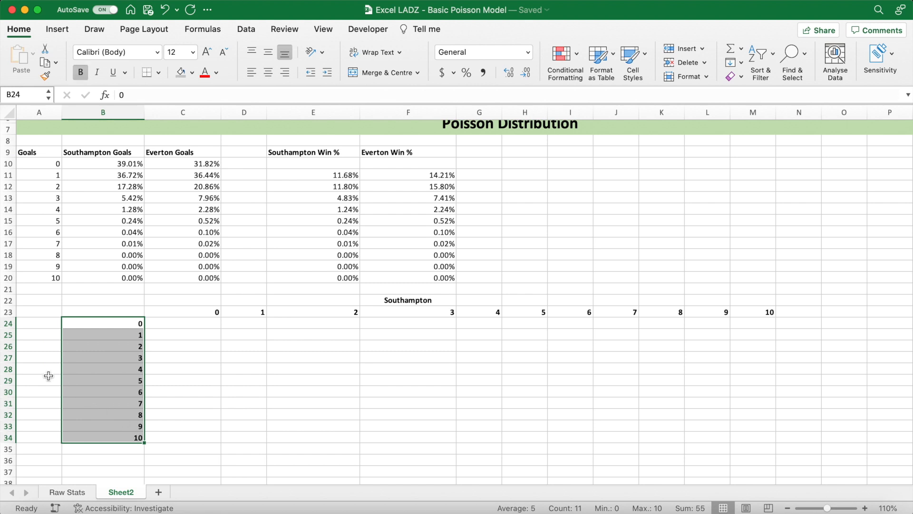
- Add the away team label in A28, linked to the fixture's away team with =C3
{"action": "left_click", "coordinate": [38, 371]}
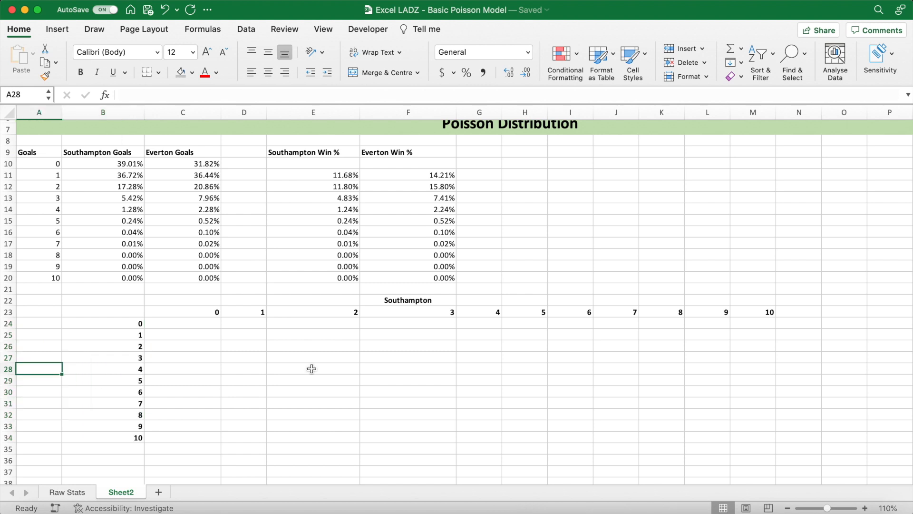
{"action": "scroll", "coordinate": [310, 369], "scroll_direction": "up", "scroll_amount": 5}
{"action": "type", "text": "="}
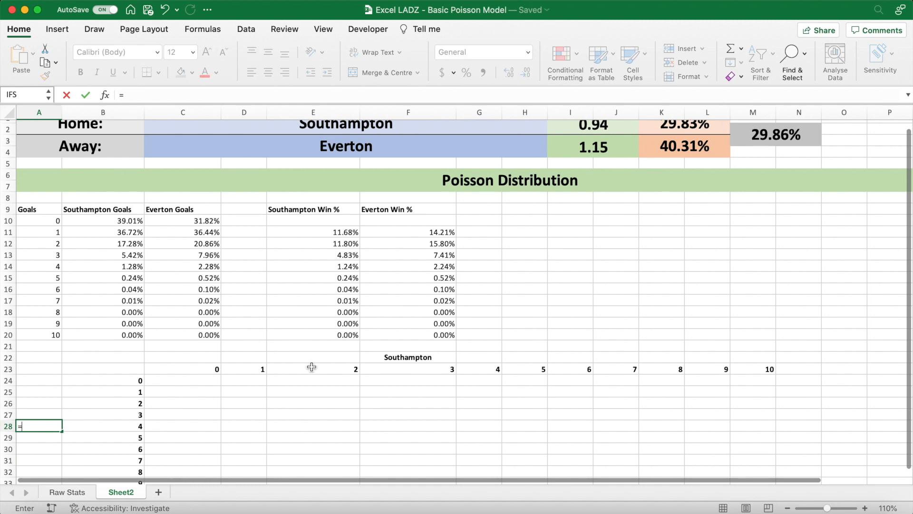
{"action": "left_click", "coordinate": [175, 144]}
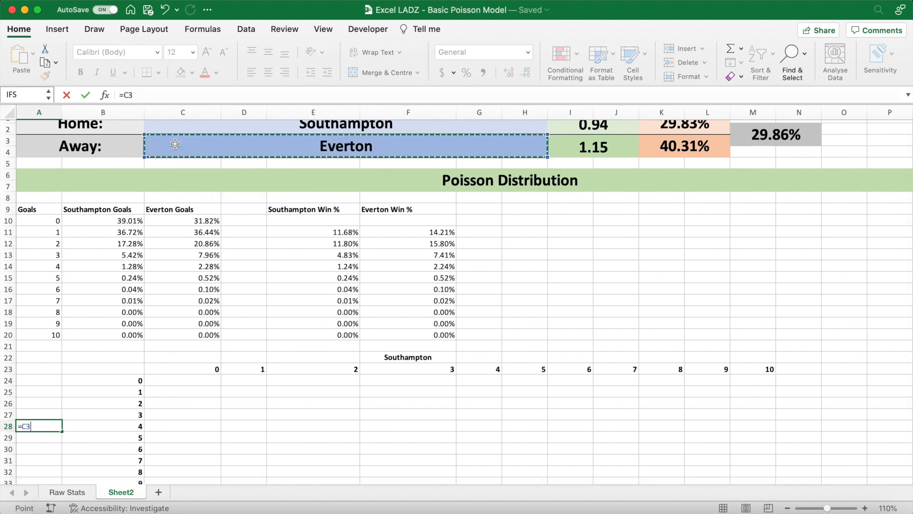
{"action": "key", "text": "Return"}
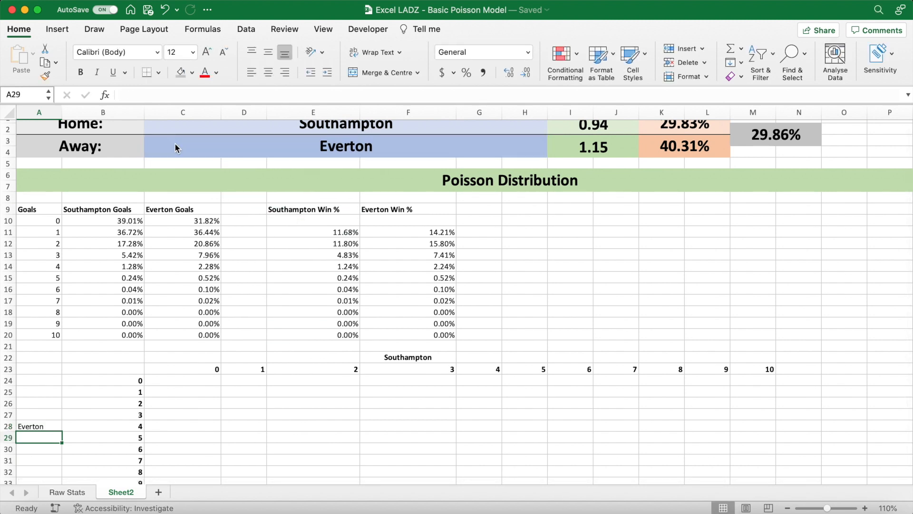
- Make the away team label in A28 bold, centre it horizontally and vertically, and widen column A
{"action": "left_click", "coordinate": [46, 424]}
{"action": "key", "text": "super+b"}
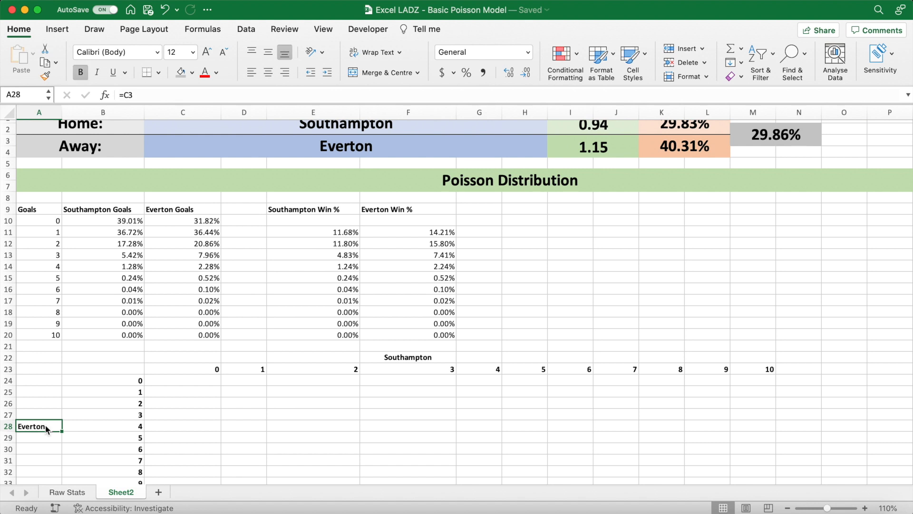
{"action": "left_click", "coordinate": [268, 72]}
{"action": "left_click", "coordinate": [268, 51]}
{"action": "left_click_drag", "start_coordinate": [62, 113], "coordinate": [86, 114]}
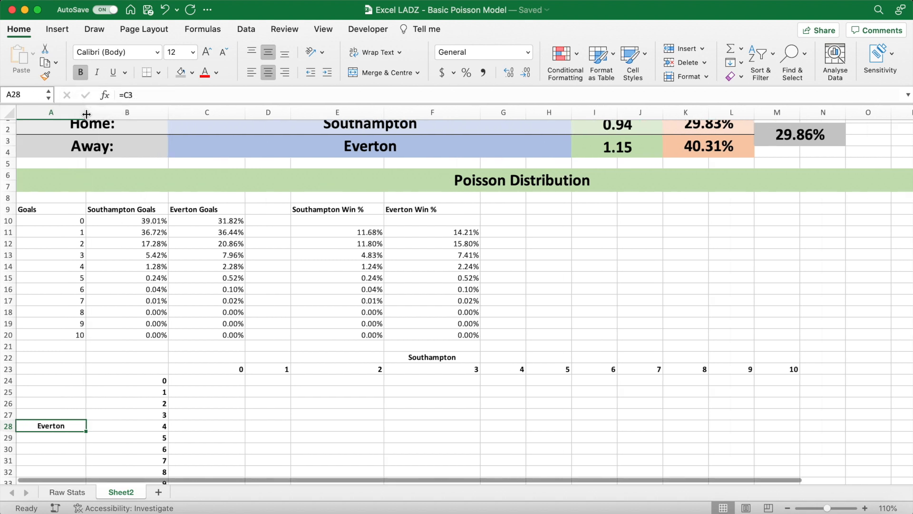
- Write =XLOOKUP(C23,A10:A20,B10:B20) in C24 to look up the home team's probability for its goal count
{"action": "left_click", "coordinate": [236, 384]}
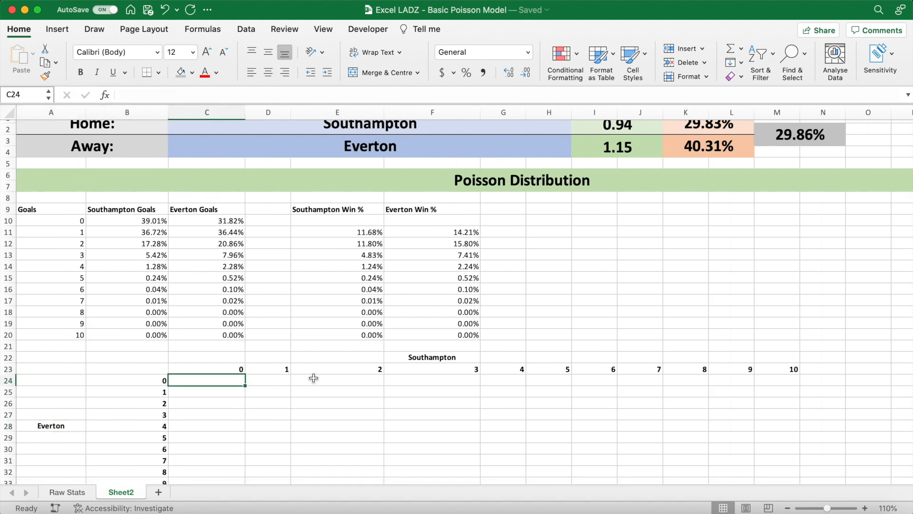
{"action": "scroll", "coordinate": [314, 378], "scroll_direction": "up", "scroll_amount": 1}
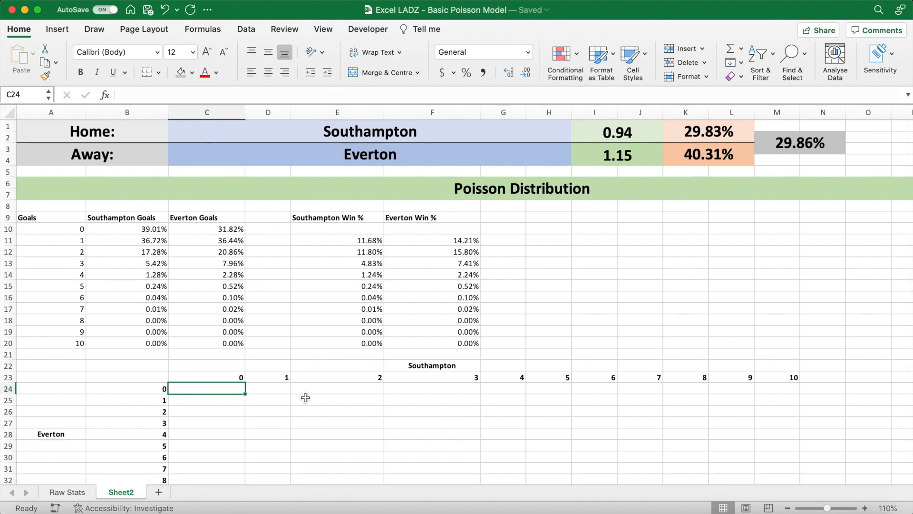
{"action": "type", "text": "=XLOOKUP"}
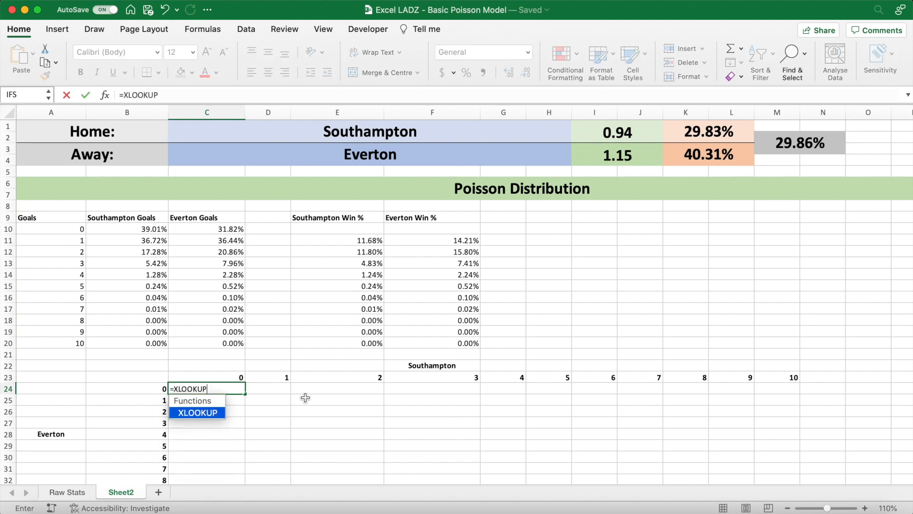
{"action": "type", "text": "("}
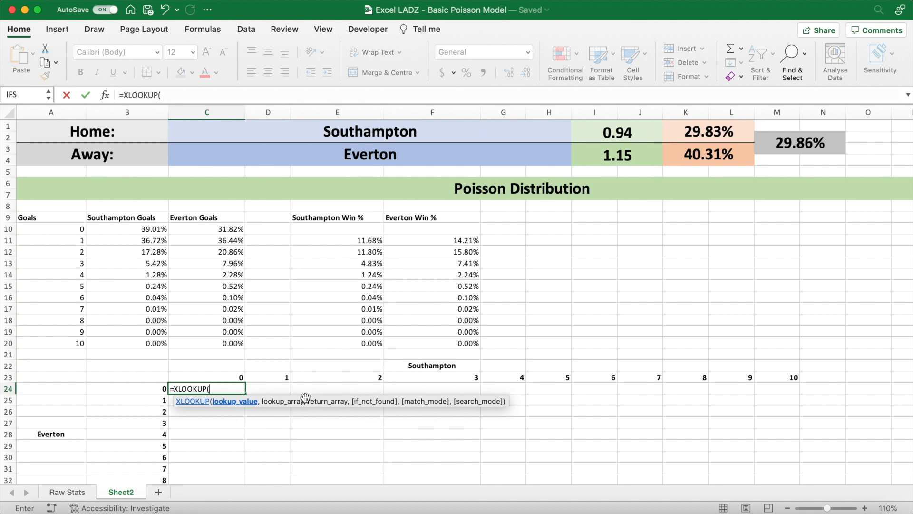
{"action": "left_click", "coordinate": [232, 378]}
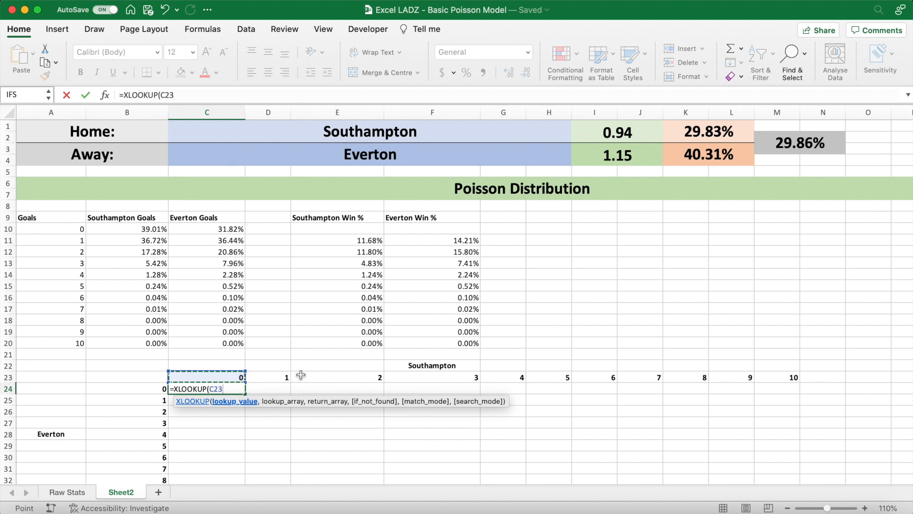
{"action": "type", "text": ","}
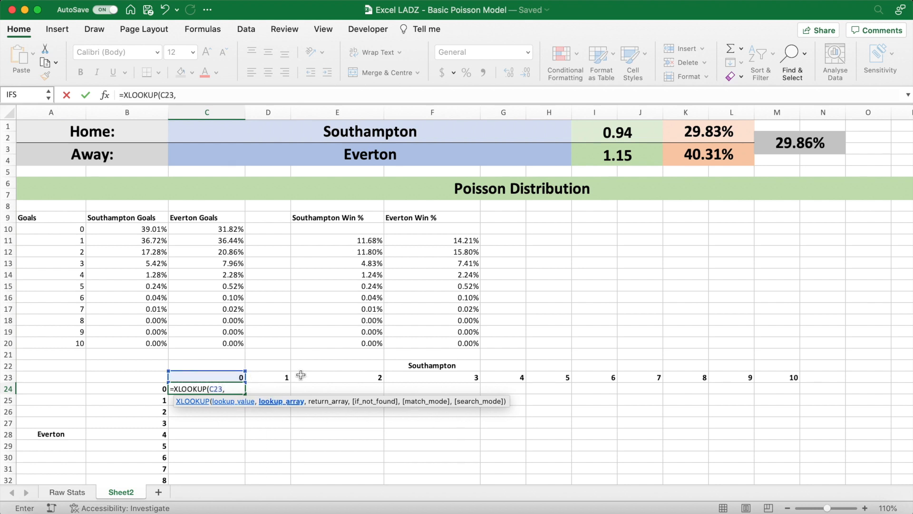
{"action": "left_click_drag", "start_coordinate": [77, 233], "coordinate": [74, 344]}
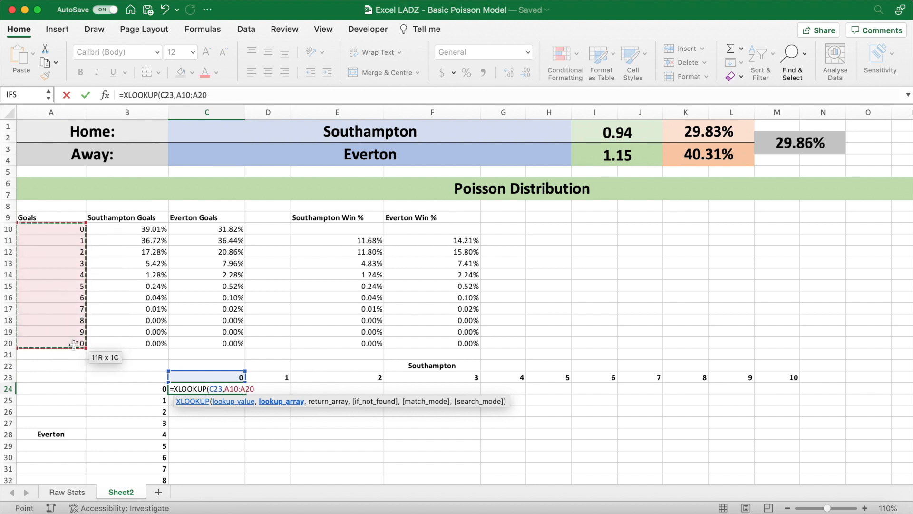
{"action": "type", "text": ","}
{"action": "left_click_drag", "start_coordinate": [128, 231], "coordinate": [125, 338]}
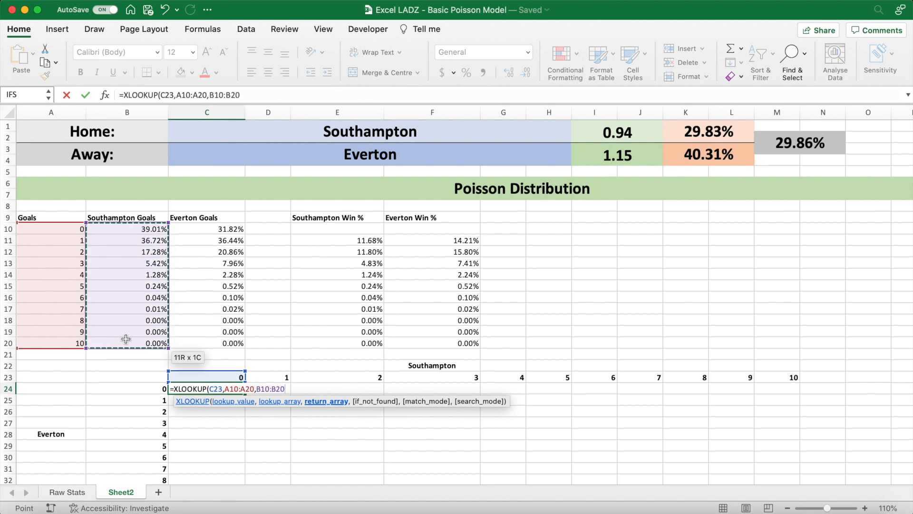
{"action": "type", "text": ")"}
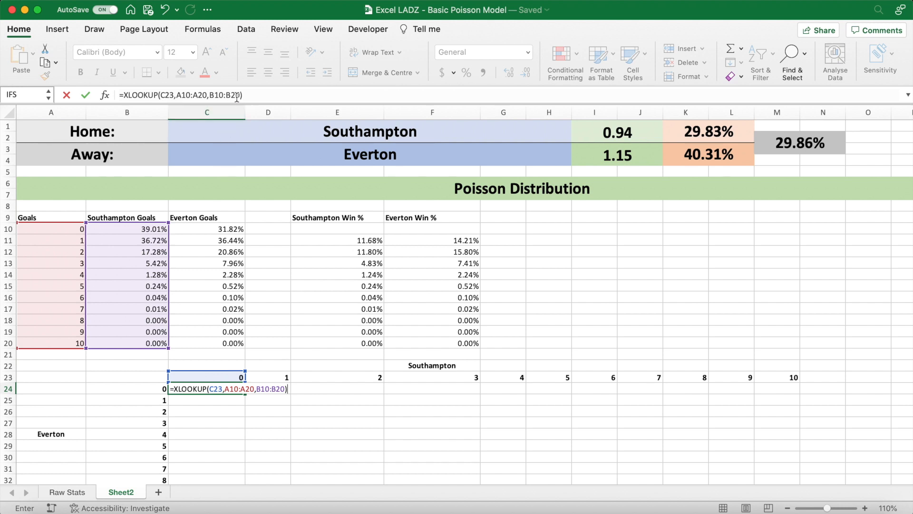
- Lock the references in C24's formula so it reads =XLOOKUP(C$23,$A$10:$A$20,$B$10:$B$20), and enter it
{"action": "left_click_drag", "start_coordinate": [241, 95], "coordinate": [179, 97]}
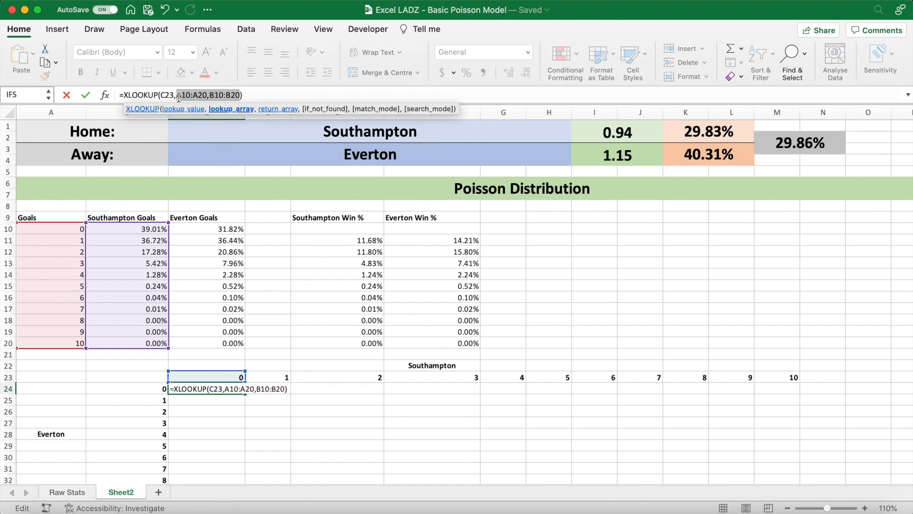
{"action": "key", "text": "F4"}
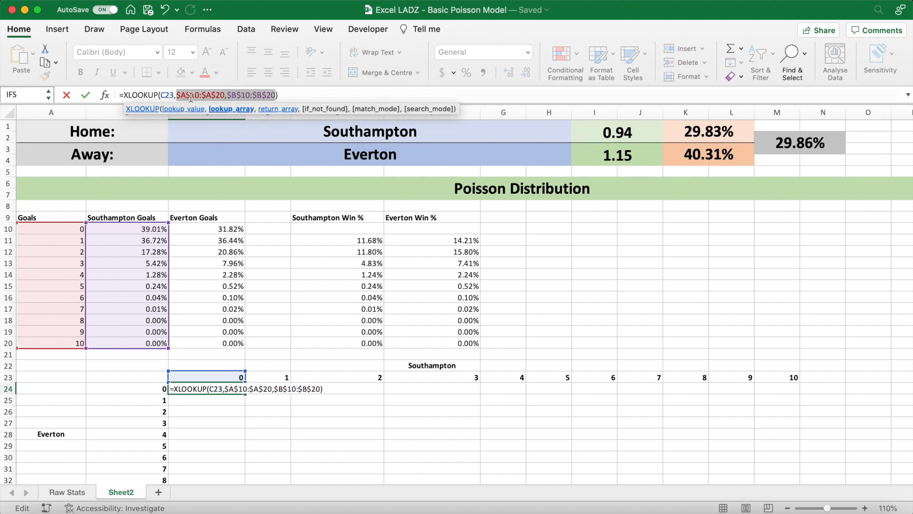
{"action": "left_click", "coordinate": [166, 97]}
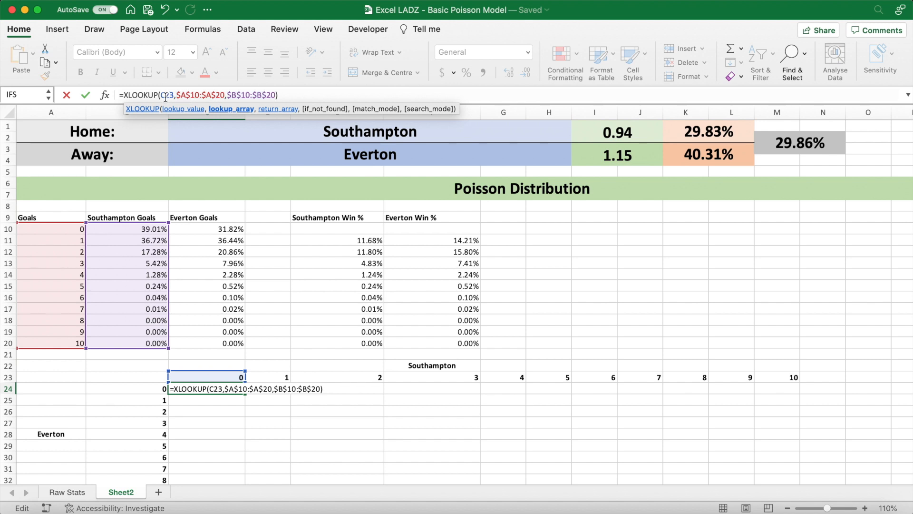
{"action": "type", "text": "$"}
{"action": "left_click", "coordinate": [288, 95]}
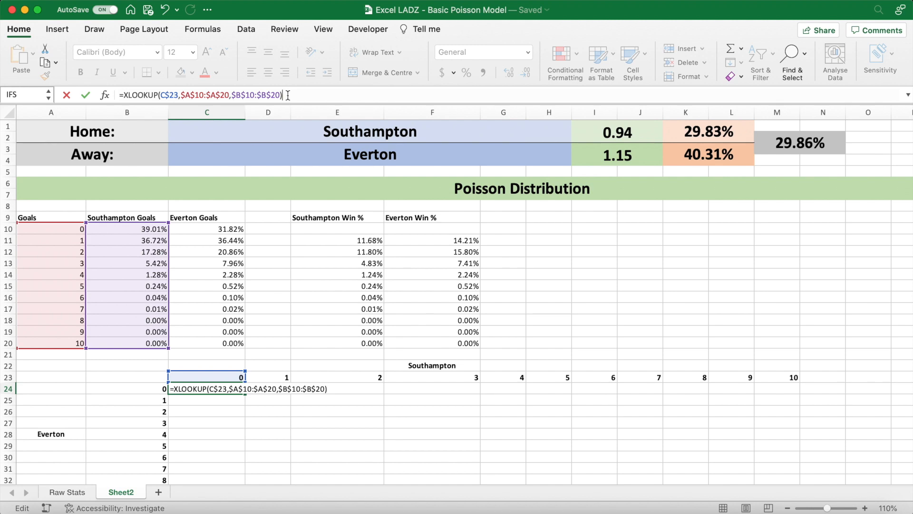
{"action": "key", "text": "Return"}
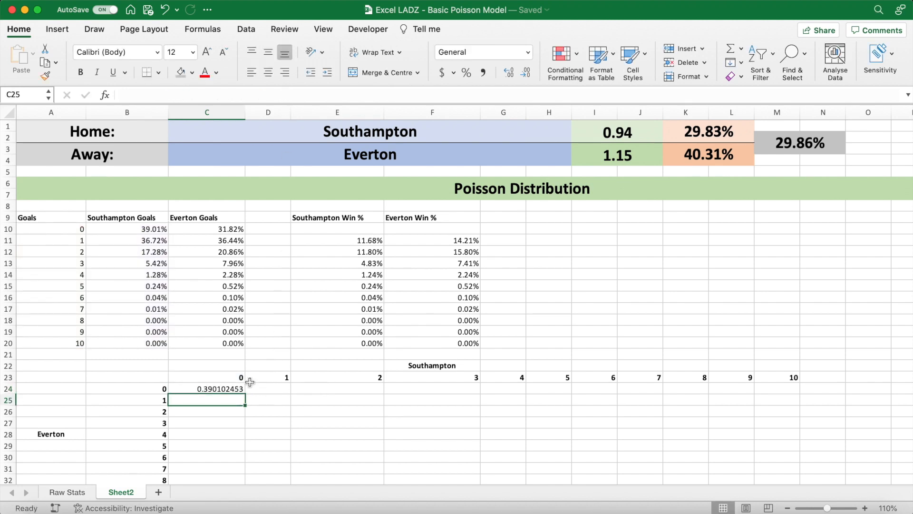
- Format the scoreline grid C24:M34 as percentages with two decimal places
{"action": "scroll", "coordinate": [249, 382], "scroll_direction": "down", "scroll_amount": 3}
{"action": "scroll", "coordinate": [250, 371], "scroll_direction": "down", "scroll_amount": 1}
{"action": "left_click", "coordinate": [240, 310]}
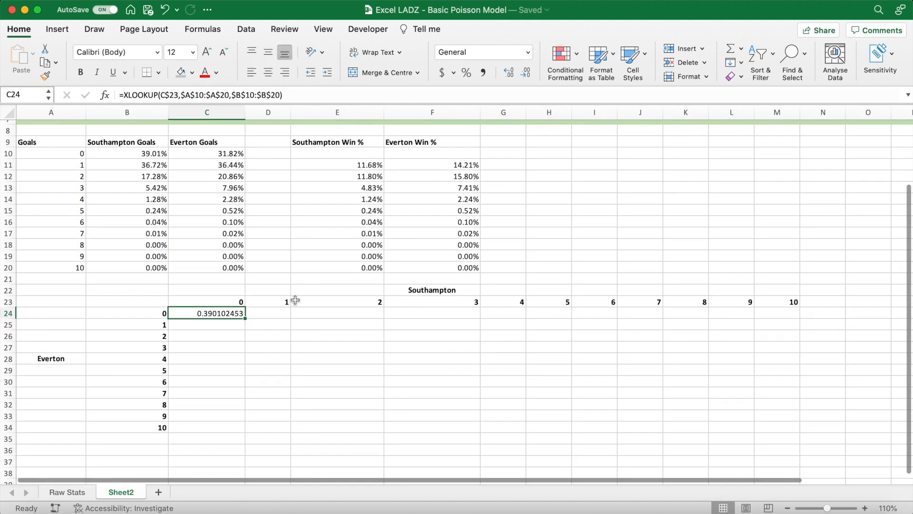
{"action": "scroll", "coordinate": [295, 302], "scroll_direction": "down", "scroll_amount": 2}
{"action": "scroll", "coordinate": [285, 238], "scroll_direction": "down", "scroll_amount": 1}
{"action": "left_click_drag", "start_coordinate": [232, 280], "coordinate": [780, 391]}
{"action": "left_click", "coordinate": [466, 73]}
{"action": "left_click", "coordinate": [507, 74]}
{"action": "left_click", "coordinate": [507, 74]}
{"action": "left_click", "coordinate": [236, 280]}
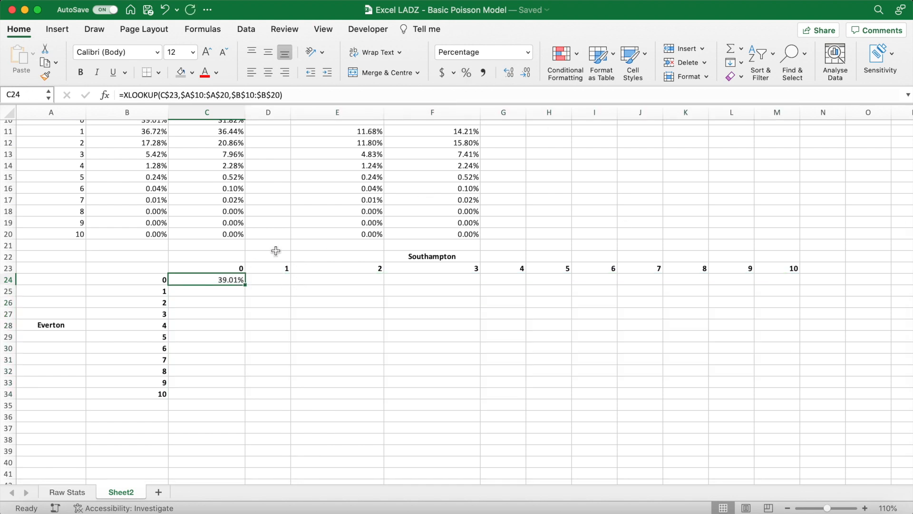
- Check C24's lookup against the home and away probabilities for 0 goals in row 10
{"action": "scroll", "coordinate": [295, 236], "scroll_direction": "up", "scroll_amount": 2}
{"action": "scroll", "coordinate": [295, 236], "scroll_direction": "up", "scroll_amount": 2}
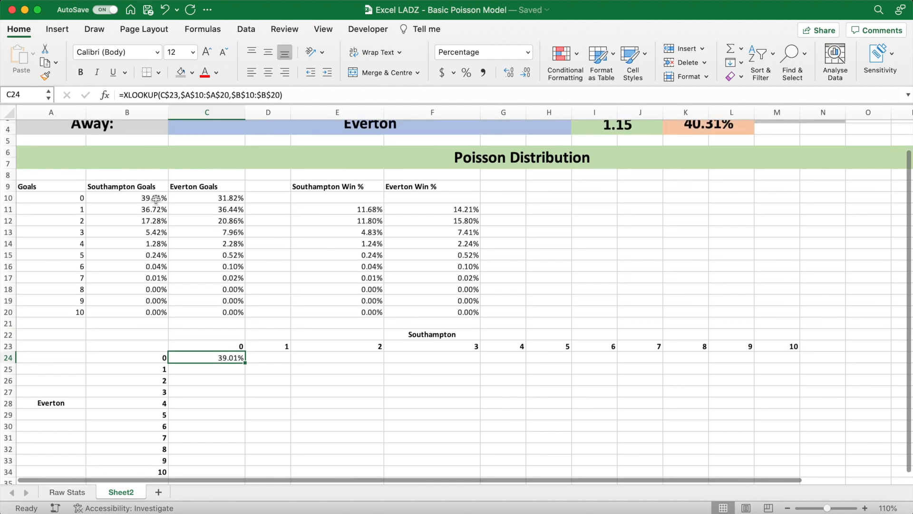
{"action": "left_click", "coordinate": [152, 198]}
{"action": "left_click", "coordinate": [75, 200]}
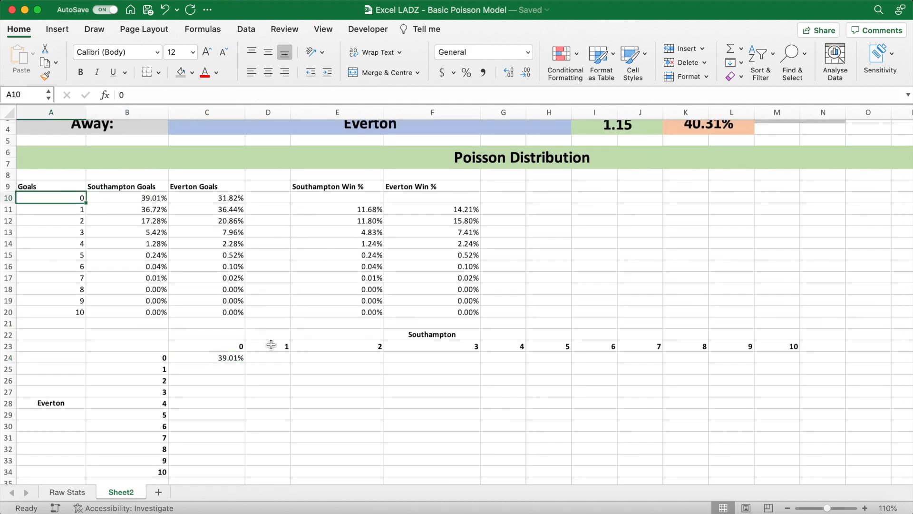
{"action": "left_click", "coordinate": [235, 358]}
{"action": "scroll", "coordinate": [296, 355], "scroll_direction": "up", "scroll_amount": 2}
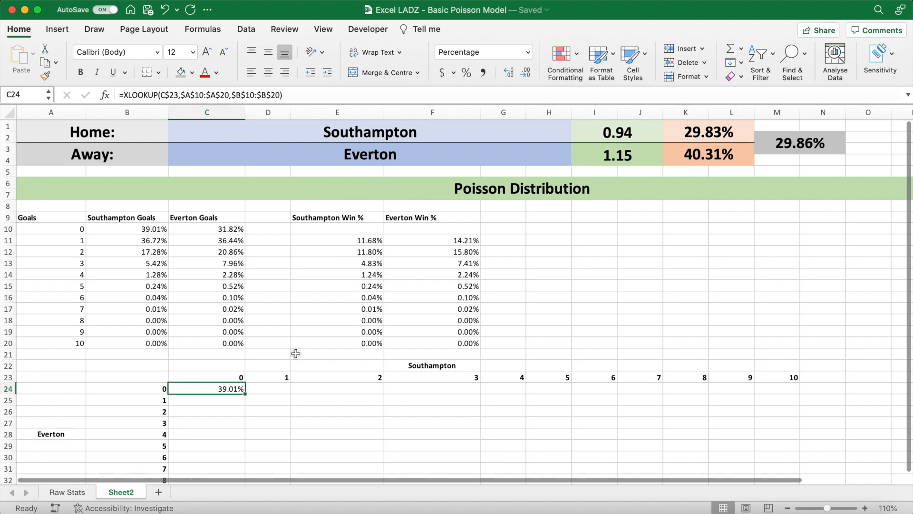
{"action": "scroll", "coordinate": [296, 353], "scroll_direction": "down", "scroll_amount": 1}
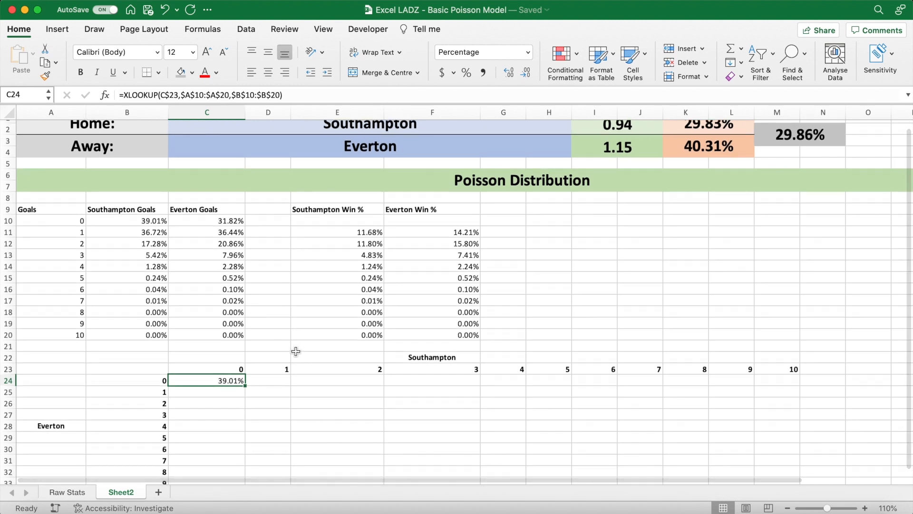
{"action": "left_click", "coordinate": [224, 222]}
{"action": "left_click", "coordinate": [66, 221]}
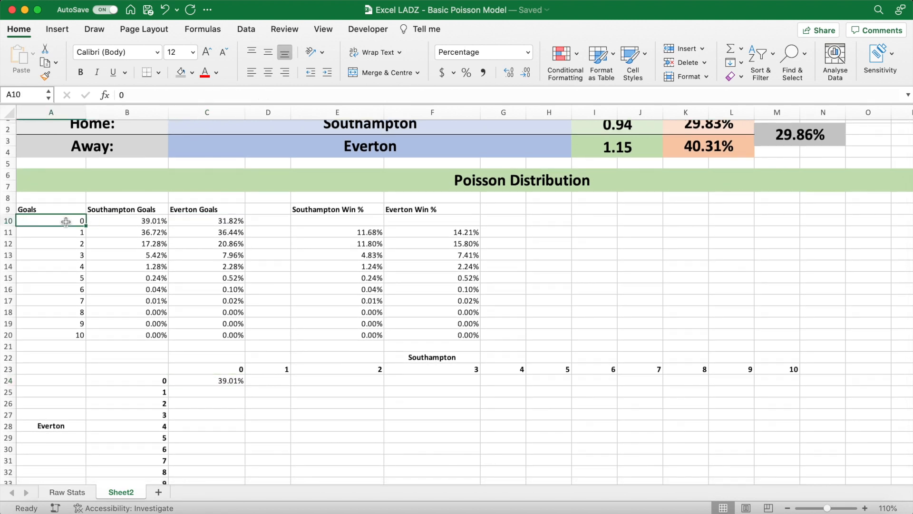
- Extend C24's formula by multiplying it with a second XLOOKUP that uses $B24 as its lookup value
{"action": "left_click", "coordinate": [220, 381]}
{"action": "left_click", "coordinate": [292, 95]}
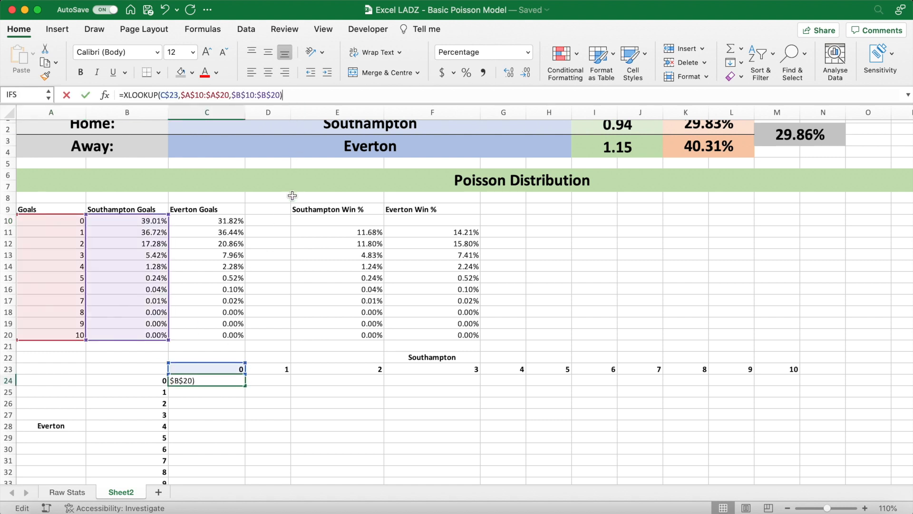
{"action": "type", "text": "*XLOOKUP("}
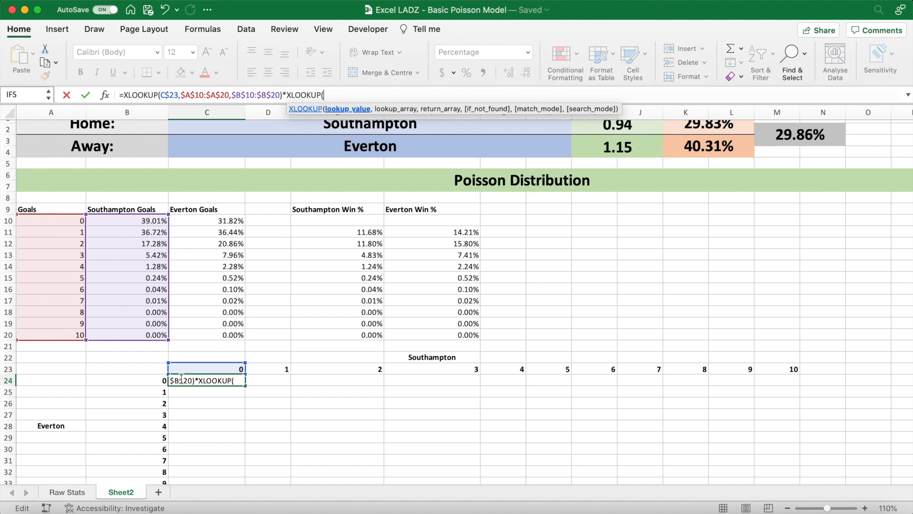
{"action": "left_click", "coordinate": [151, 382]}
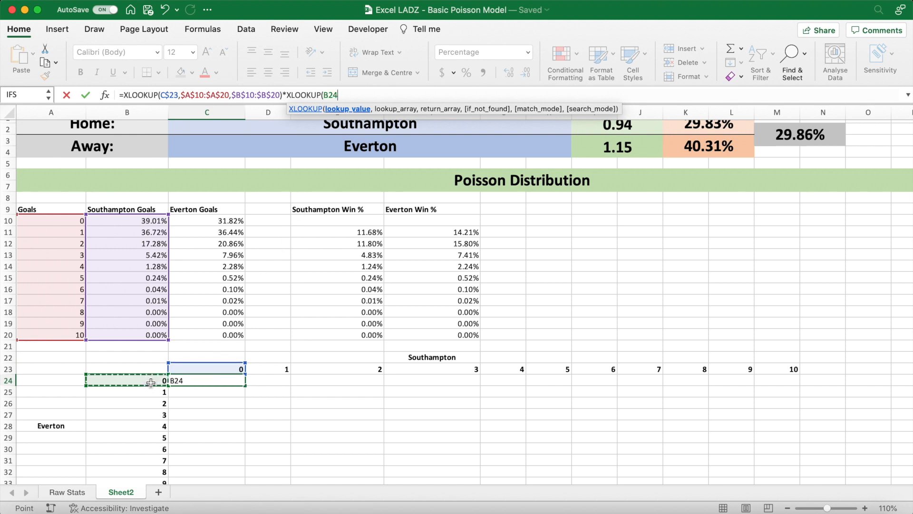
{"action": "left_click", "coordinate": [324, 95]}
{"action": "type", "text": "$23,"}
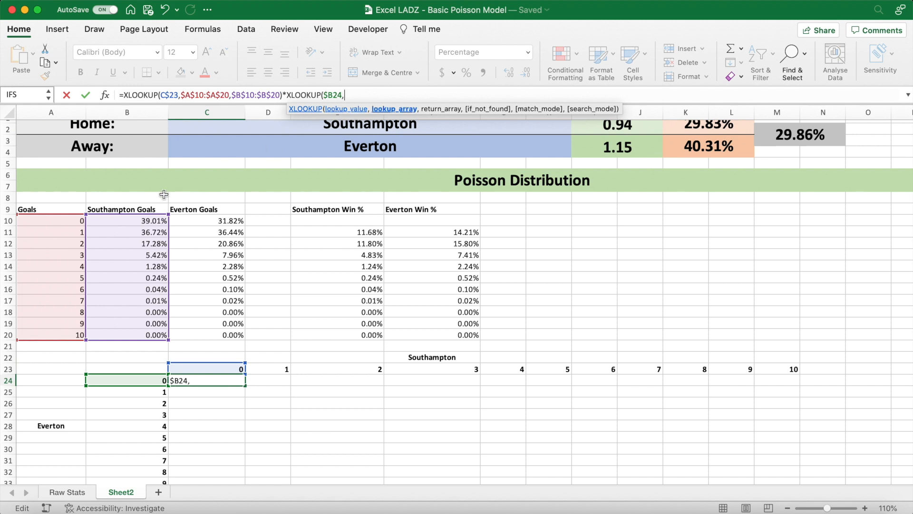
- Complete the second XLOOKUP in C24 with lookup range $A$10:$A$20 and return range $C$10:$C$20, and enter the formula
{"action": "left_click_drag", "start_coordinate": [68, 221], "coordinate": [70, 332]}
{"action": "key", "text": "F4"}
{"action": "type", "text": ","}
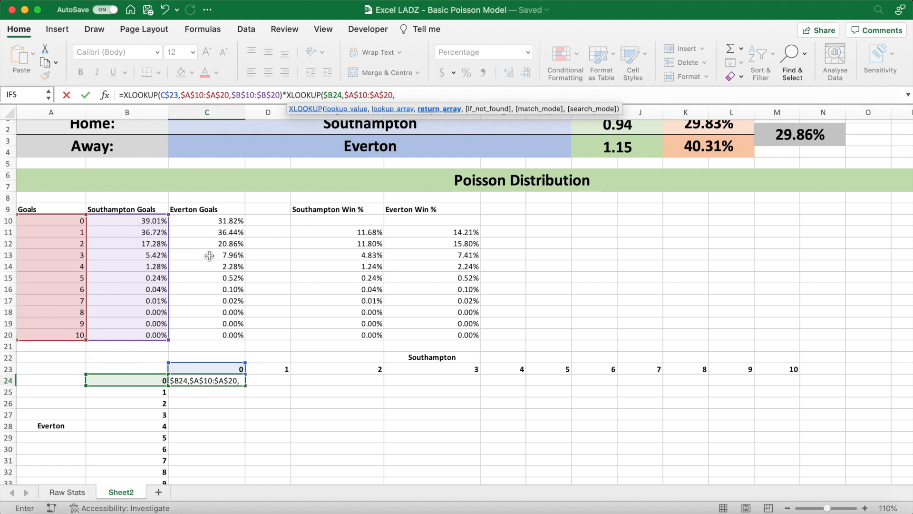
{"action": "left_click_drag", "start_coordinate": [209, 221], "coordinate": [208, 334]}
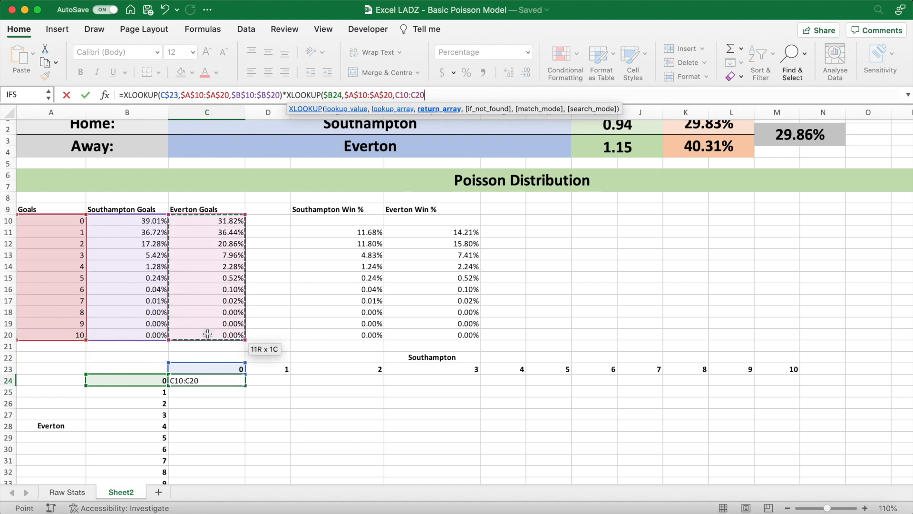
{"action": "key", "text": "F4"}
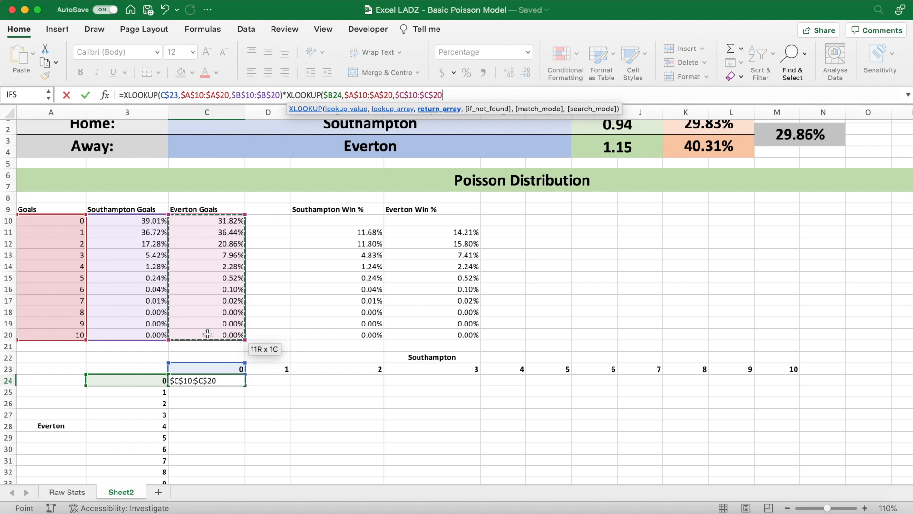
{"action": "type", "text": ")"}
{"action": "key", "text": "Return"}
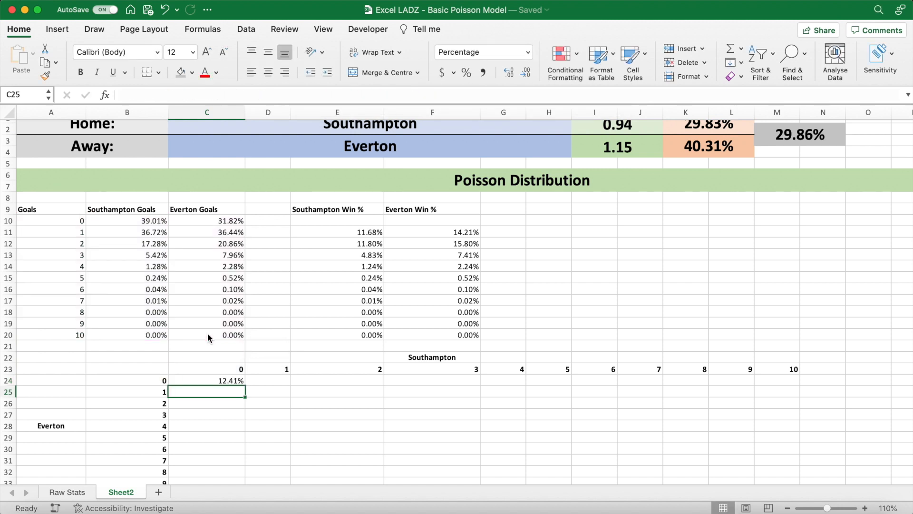
- Fill the combined XLOOKUP formula from C24 across the whole scoreline grid to M34
{"action": "scroll", "coordinate": [269, 352], "scroll_direction": "down", "scroll_amount": 2}
{"action": "left_click", "coordinate": [240, 357]}
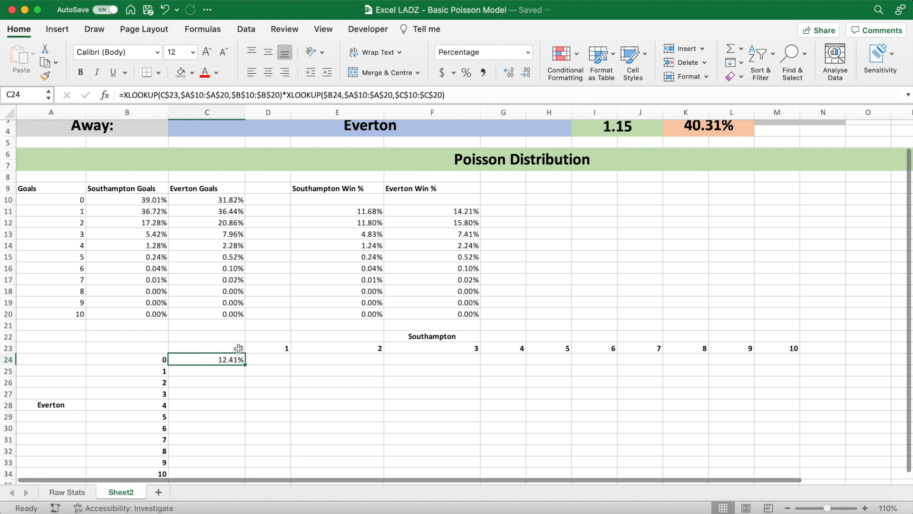
{"action": "left_click", "coordinate": [82, 202]}
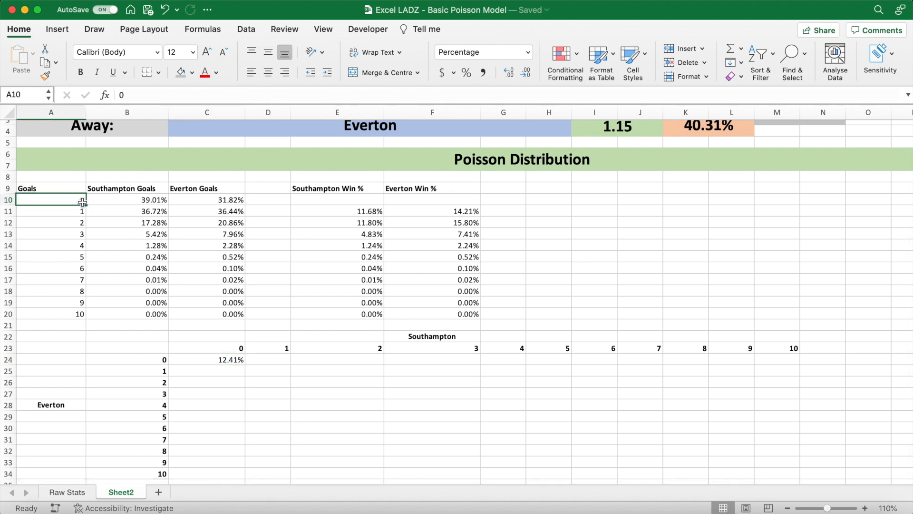
{"action": "left_click", "coordinate": [209, 356]}
{"action": "scroll", "coordinate": [252, 370], "scroll_direction": "down", "scroll_amount": 3}
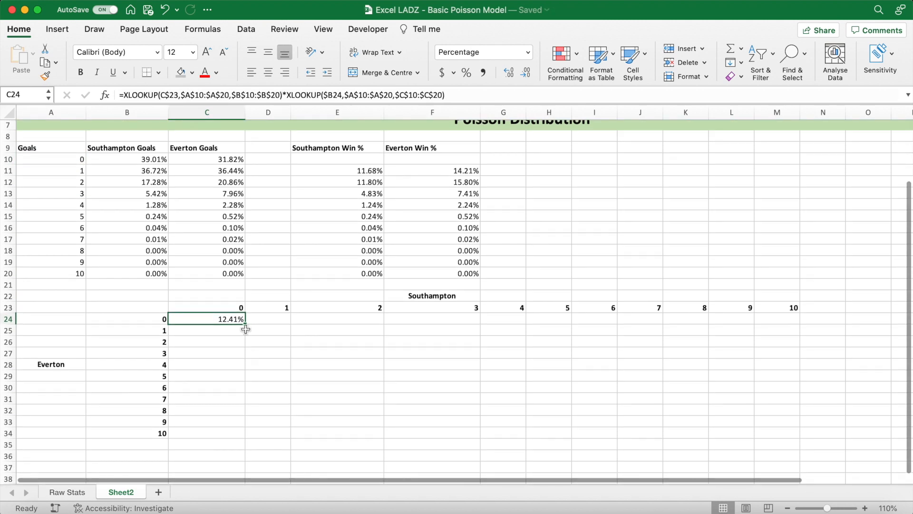
{"action": "left_click_drag", "start_coordinate": [246, 329], "coordinate": [787, 423]}
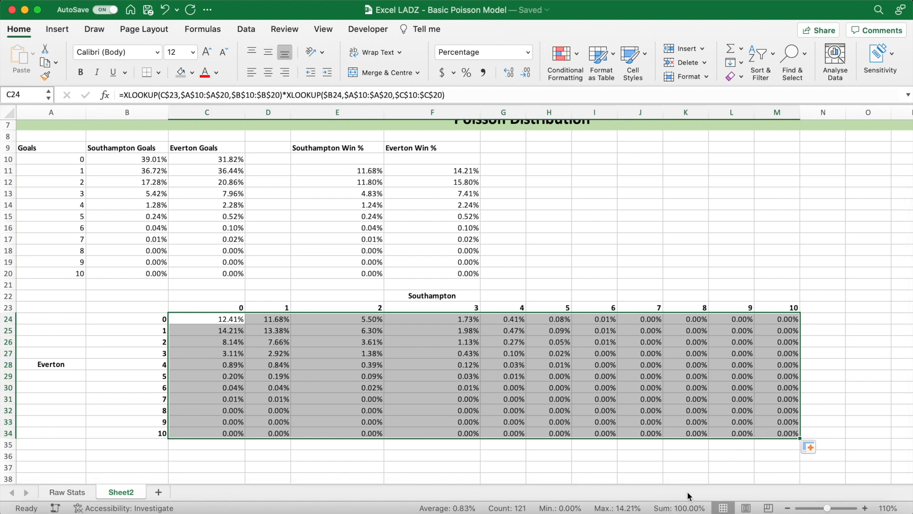
- Apply the Green - Yellow - Red Colour Scale to the scoreline grid C24:M34 and spot-check individual scoreline cells
{"action": "left_click", "coordinate": [333, 321]}
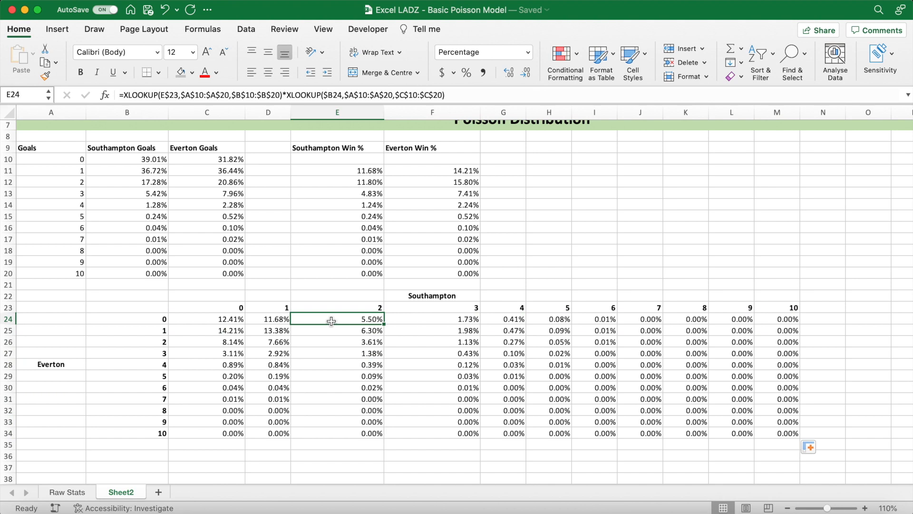
{"action": "left_click", "coordinate": [333, 296]}
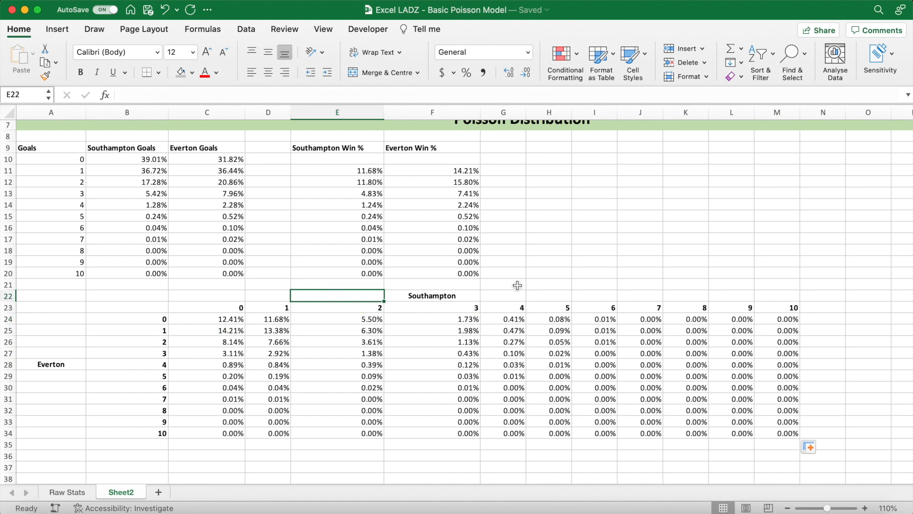
{"action": "scroll", "coordinate": [517, 285], "scroll_direction": "up", "scroll_amount": 3}
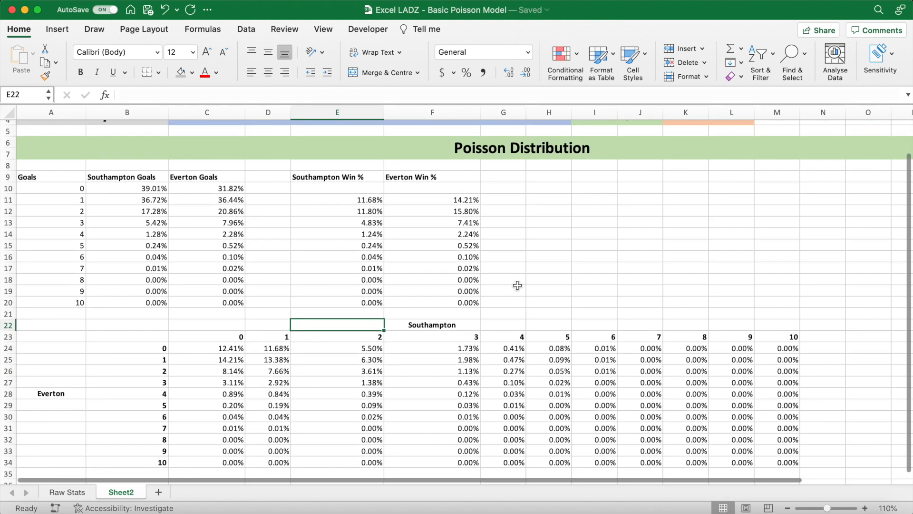
{"action": "left_click_drag", "start_coordinate": [212, 350], "coordinate": [773, 462]}
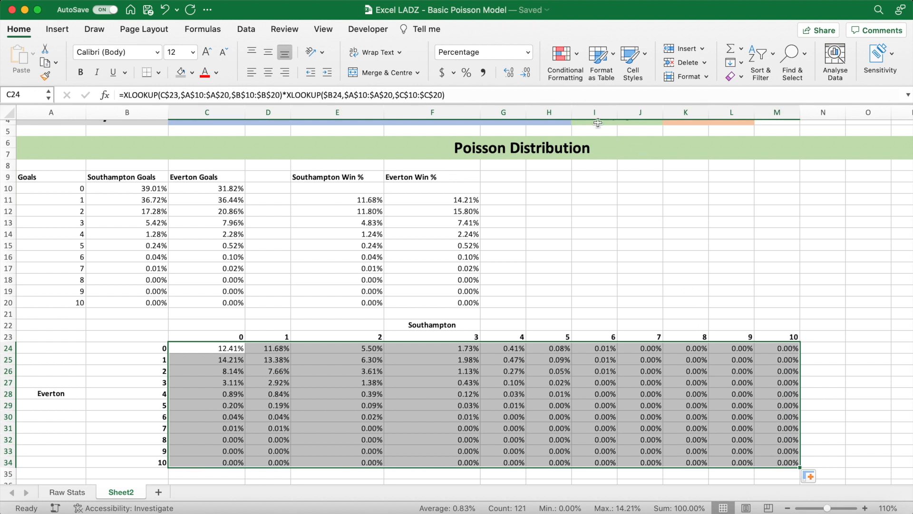
{"action": "left_click", "coordinate": [576, 56]}
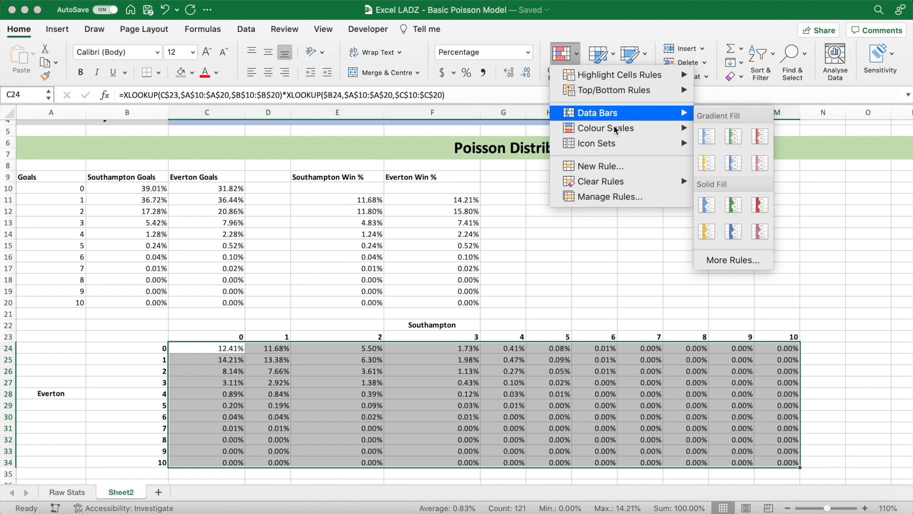
{"action": "mouse_move", "coordinate": [669, 128]}
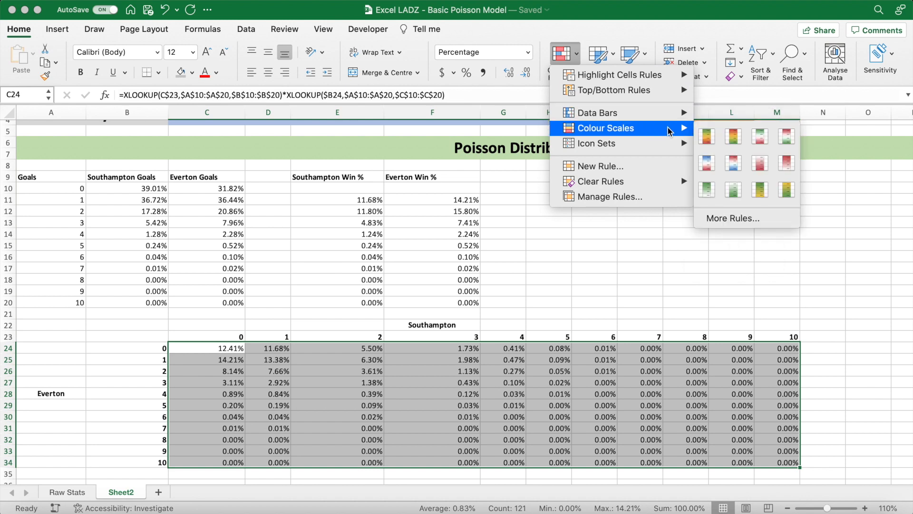
{"action": "left_click", "coordinate": [708, 137]}
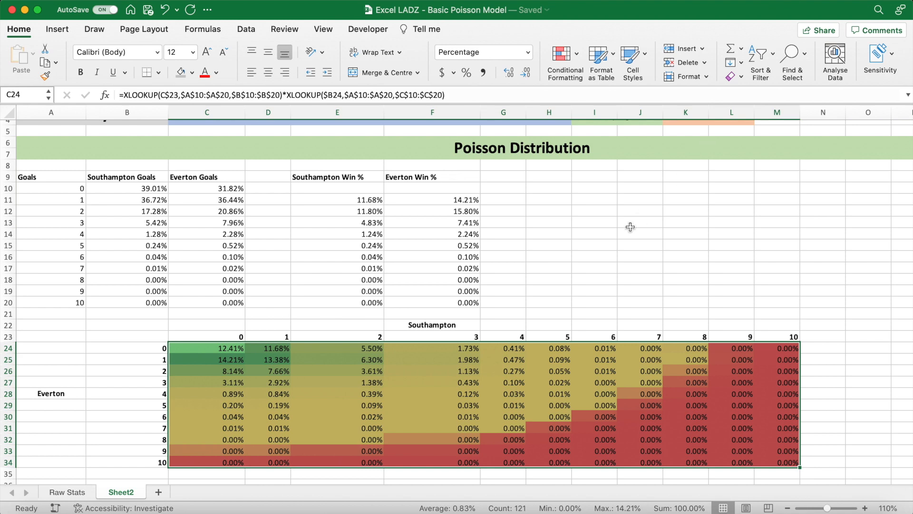
{"action": "left_click", "coordinate": [549, 292]}
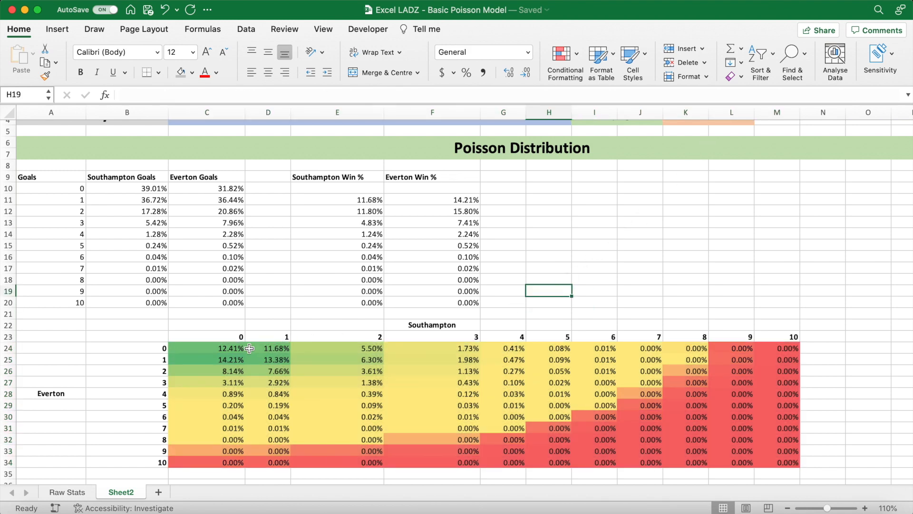
{"action": "left_click", "coordinate": [233, 359]}
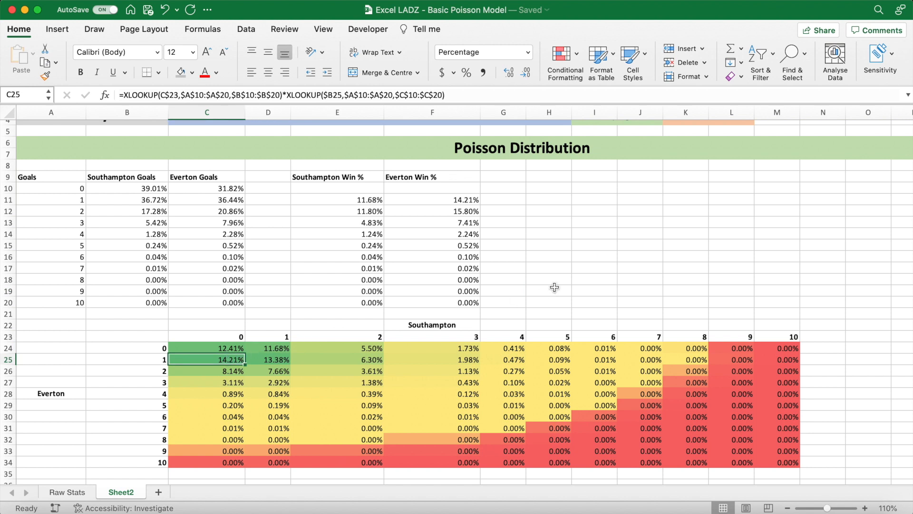
{"action": "left_click", "coordinate": [283, 358]}
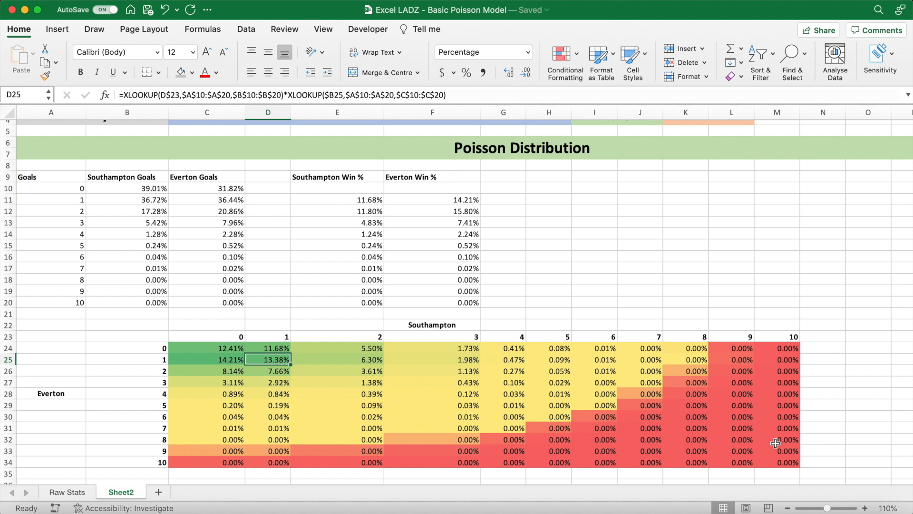
{"action": "left_click", "coordinate": [785, 459]}
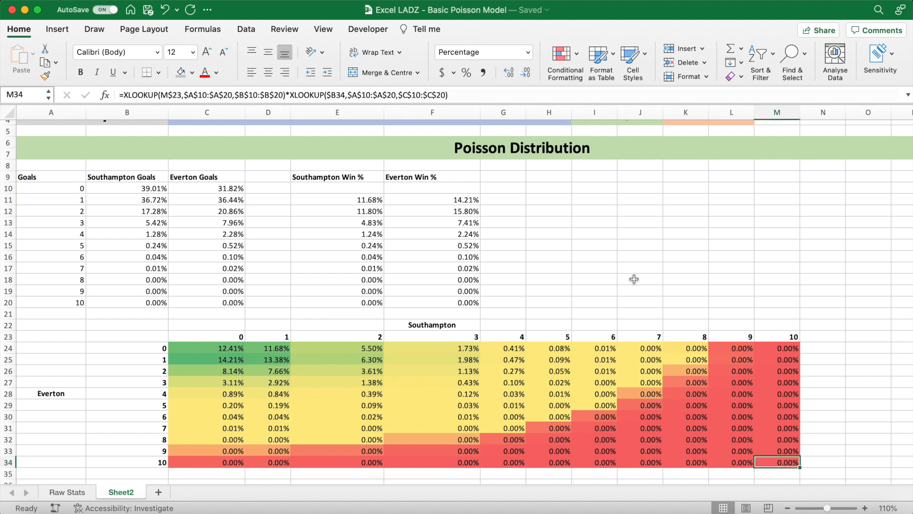
{"action": "left_click", "coordinate": [558, 241]}
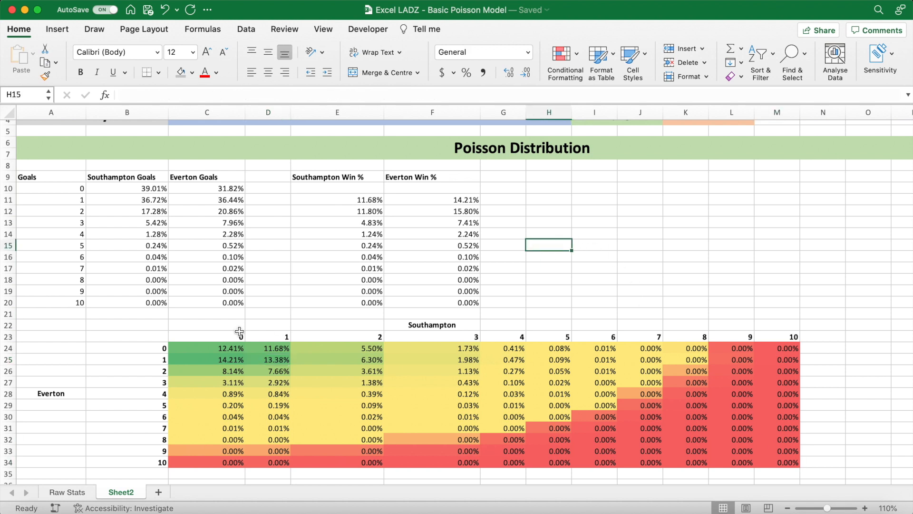
- Move the goals and win percentage table A9:F20 down the sheet so its header row sits in row 55
{"action": "left_click_drag", "start_coordinate": [45, 177], "coordinate": [471, 305]}
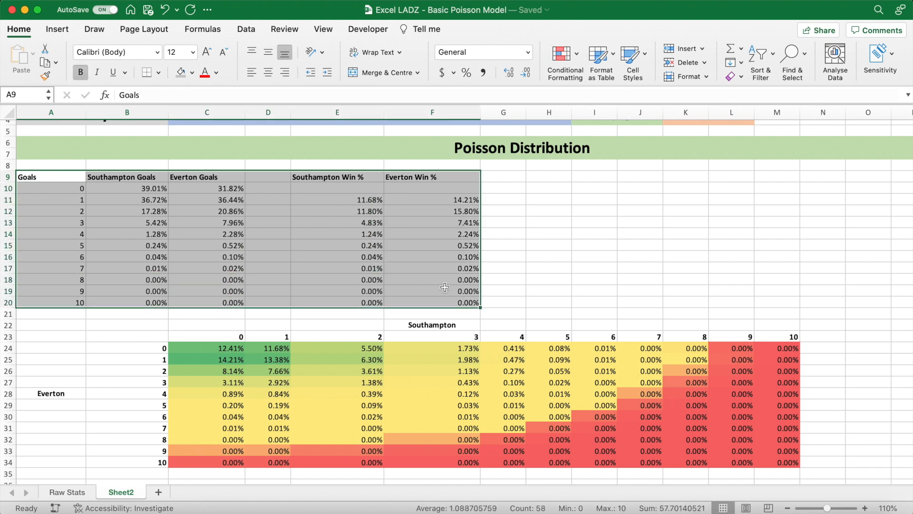
{"action": "left_click_drag", "start_coordinate": [278, 171], "coordinate": [267, 436]}
{"action": "scroll", "coordinate": [300, 312], "scroll_direction": "up", "scroll_amount": 8}
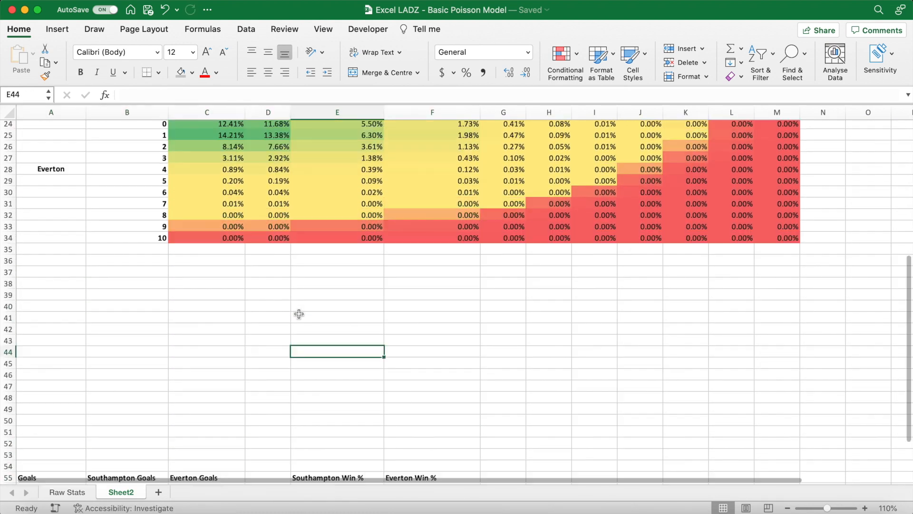
- Move the scoreline grid A22:M34, including its team labels, up so it starts in row 9 beneath the Poisson Distribution heading
{"action": "left_click_drag", "start_coordinate": [62, 236], "coordinate": [797, 379]}
{"action": "left_click_drag", "start_coordinate": [576, 232], "coordinate": [575, 186]}
{"action": "left_click", "coordinate": [520, 346]}
{"action": "scroll", "coordinate": [520, 347], "scroll_direction": "up", "scroll_amount": 2}
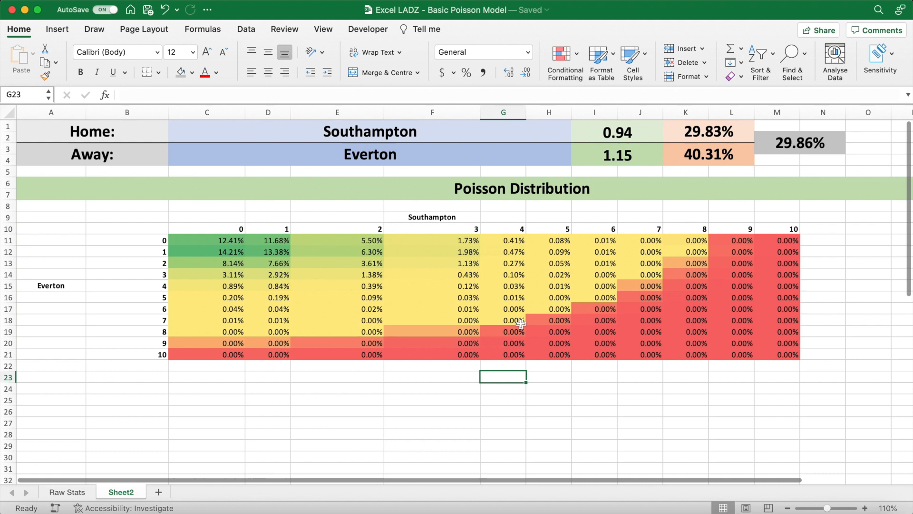
- Set the home team in C1 to Tottenham and review the likeliest scorelines in the recalculated grid
{"action": "left_click", "coordinate": [505, 133]}
{"action": "left_click", "coordinate": [577, 126]}
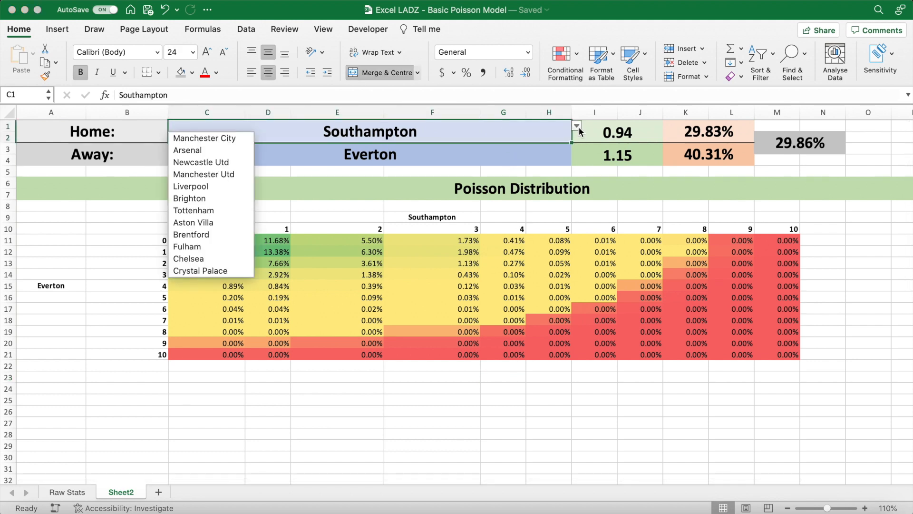
{"action": "left_click", "coordinate": [242, 213]}
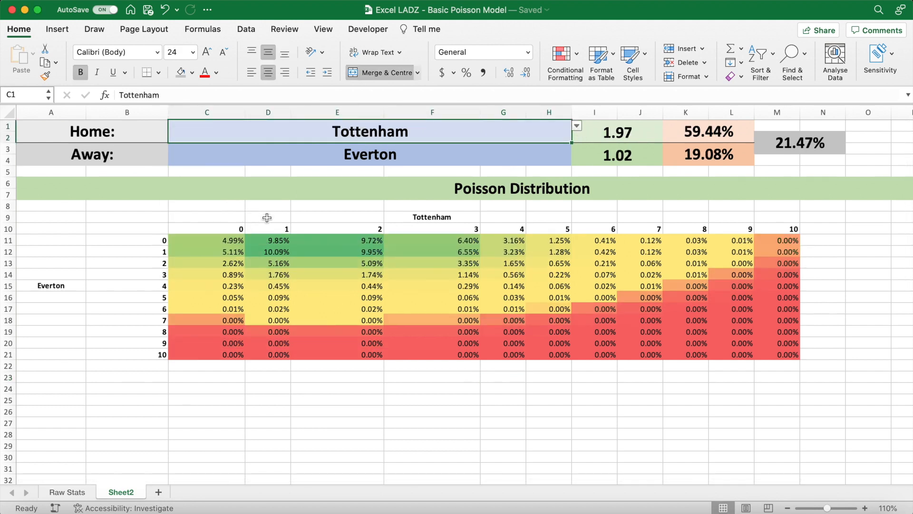
{"action": "left_click", "coordinate": [337, 243]}
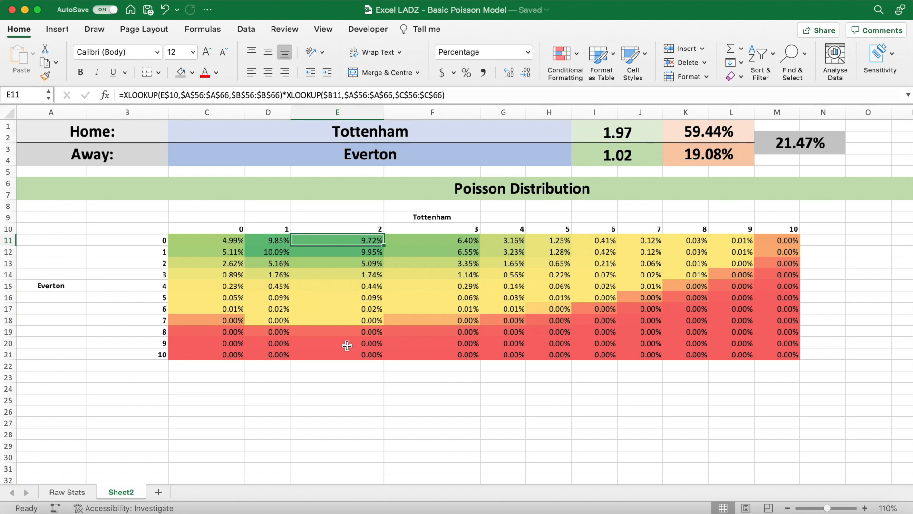
{"action": "left_click", "coordinate": [443, 217]}
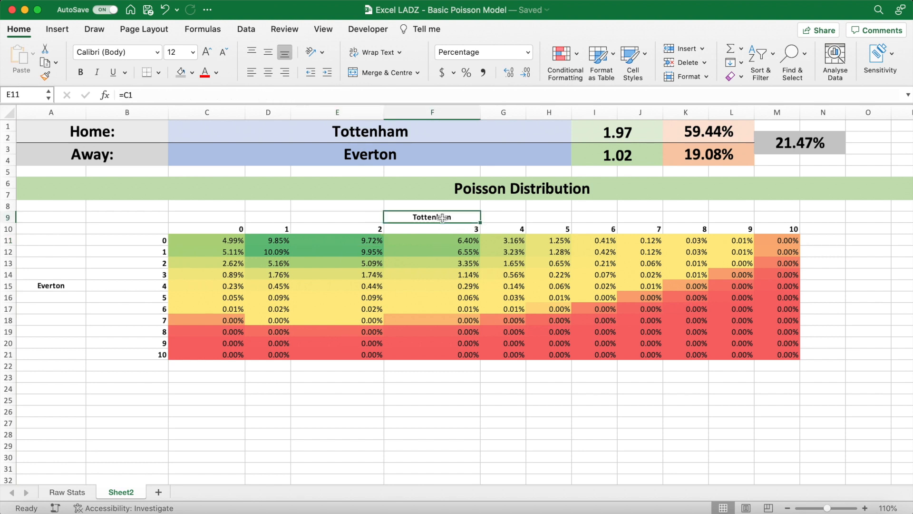
{"action": "left_click_drag", "start_coordinate": [371, 241], "coordinate": [467, 265]}
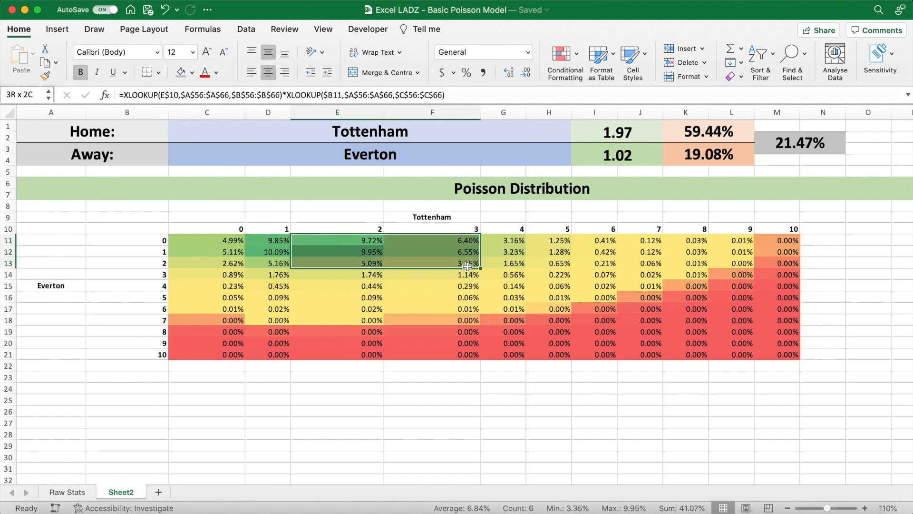
- Set the home team in C1 to Manchester City and review the low-score cells against Everton
{"action": "left_click", "coordinate": [471, 140]}
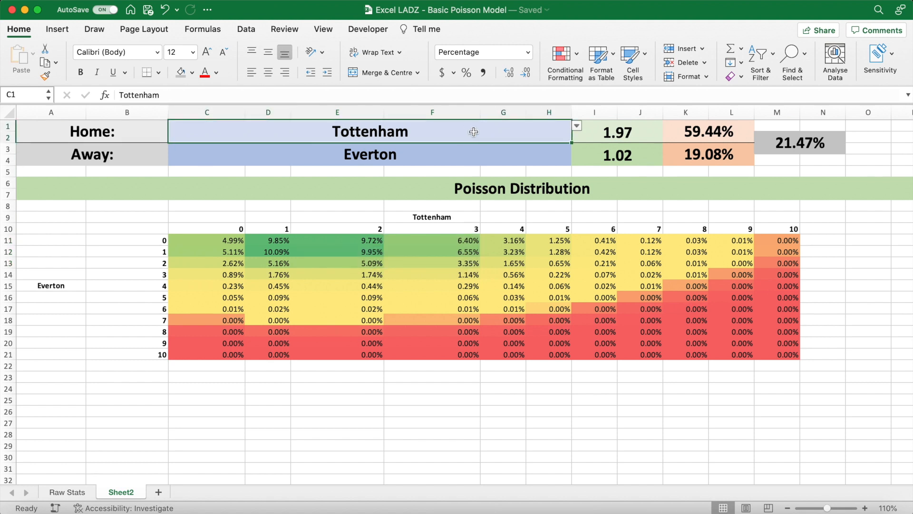
{"action": "left_click", "coordinate": [576, 131]}
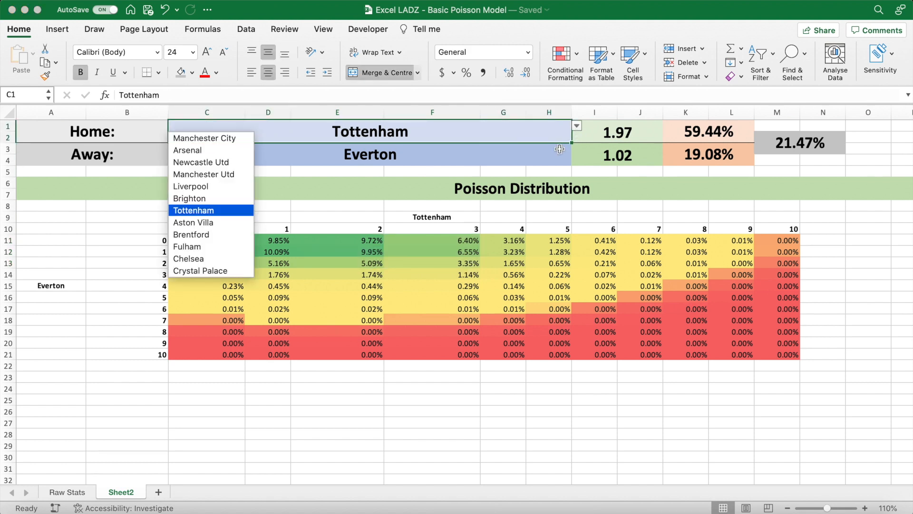
{"action": "left_click", "coordinate": [197, 143]}
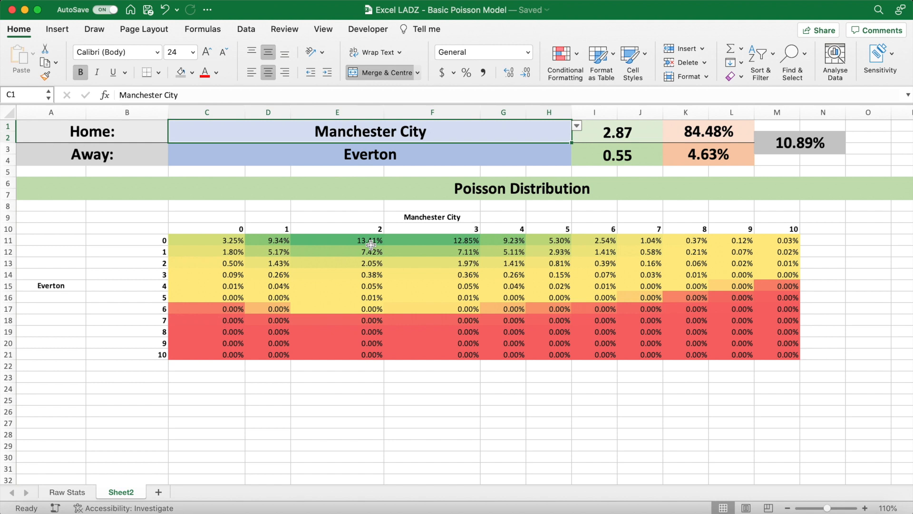
{"action": "left_click", "coordinate": [424, 162]}
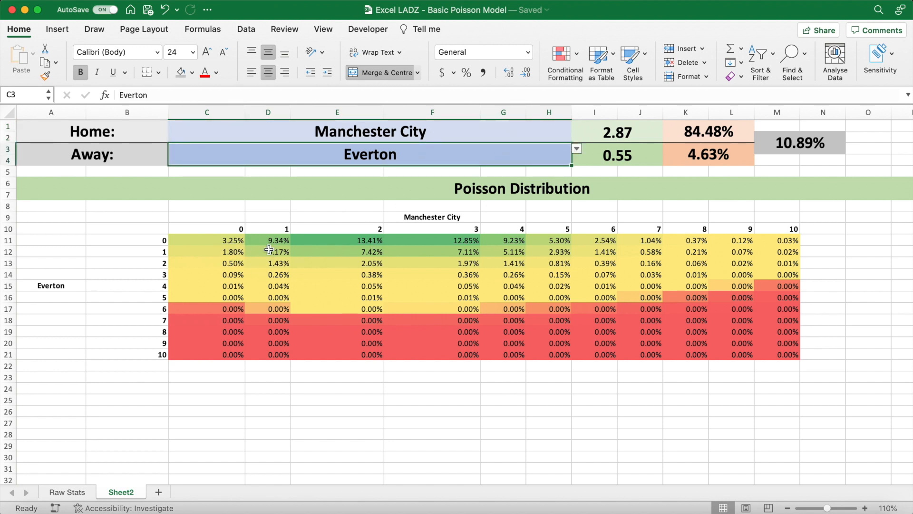
{"action": "left_click_drag", "start_coordinate": [233, 245], "coordinate": [297, 276]}
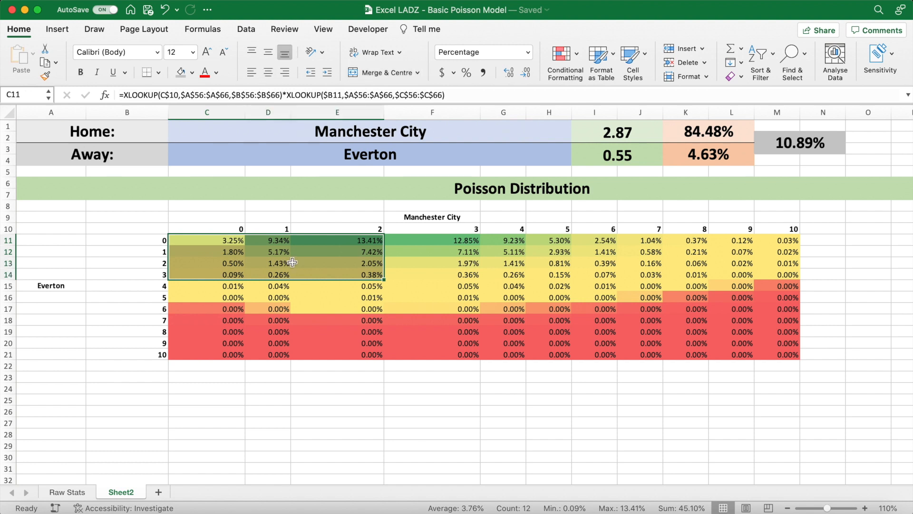
{"action": "left_click", "coordinate": [293, 263]}
- Set the away team in C3 to Arsenal and check the recalculated grid and both teams' expected goals formulas
{"action": "left_click", "coordinate": [476, 158]}
{"action": "left_click", "coordinate": [577, 149]}
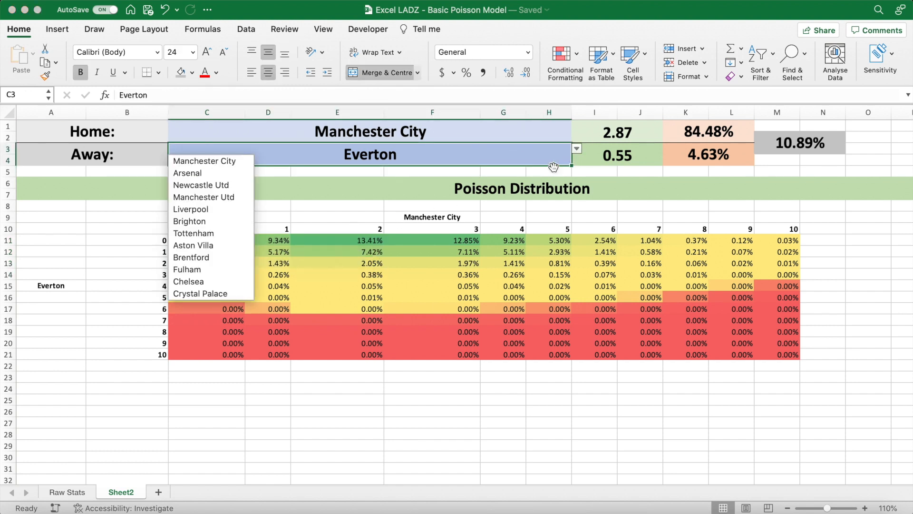
{"action": "left_click", "coordinate": [216, 175]}
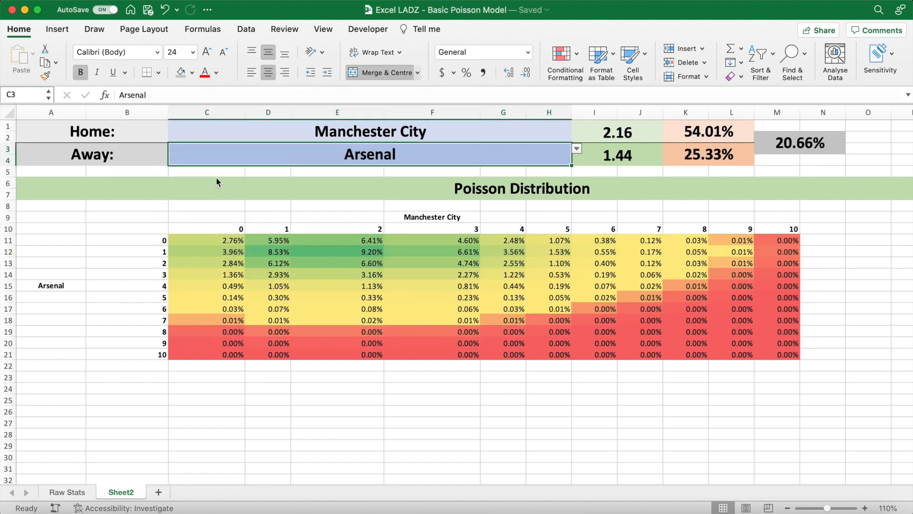
{"action": "left_click", "coordinate": [318, 251]}
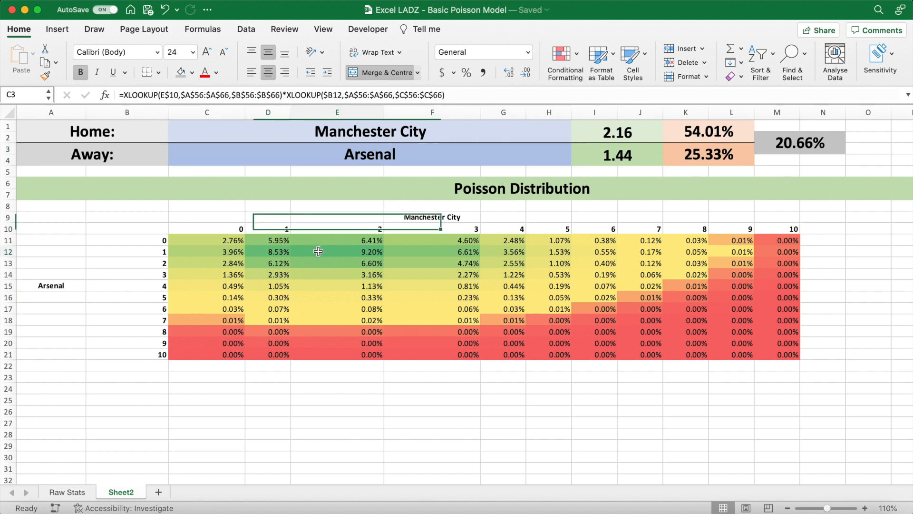
{"action": "left_click", "coordinate": [610, 141]}
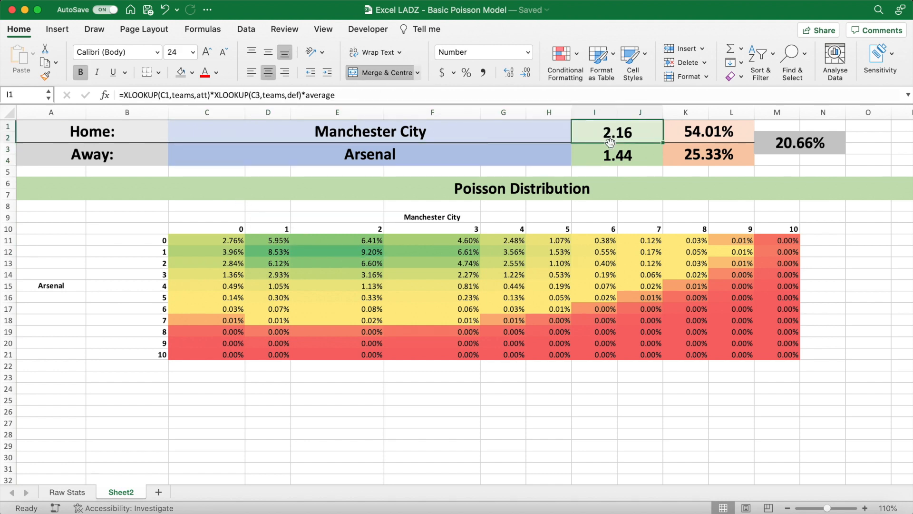
{"action": "left_click", "coordinate": [611, 156]}
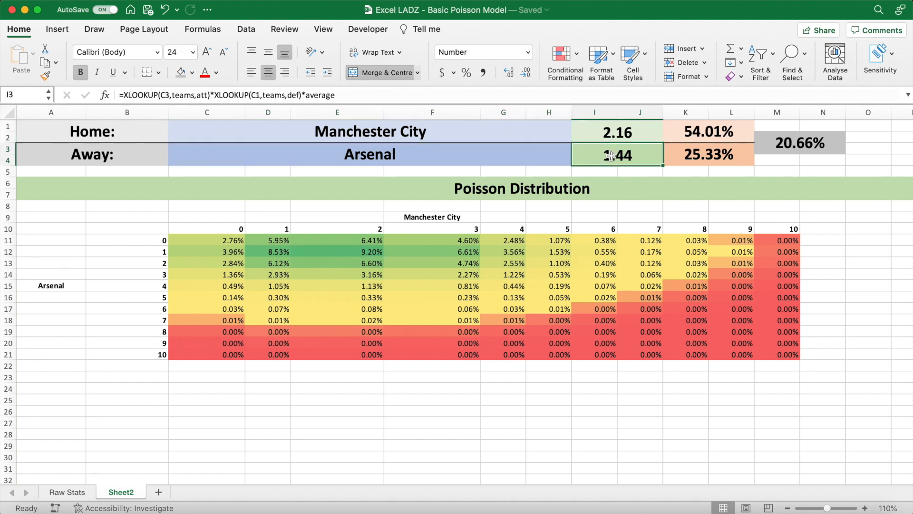
{"action": "left_click", "coordinate": [772, 160]}
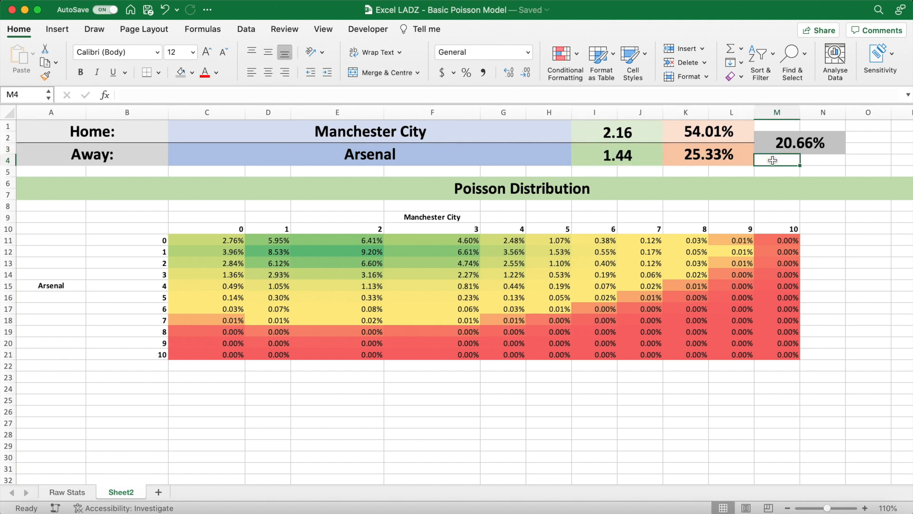